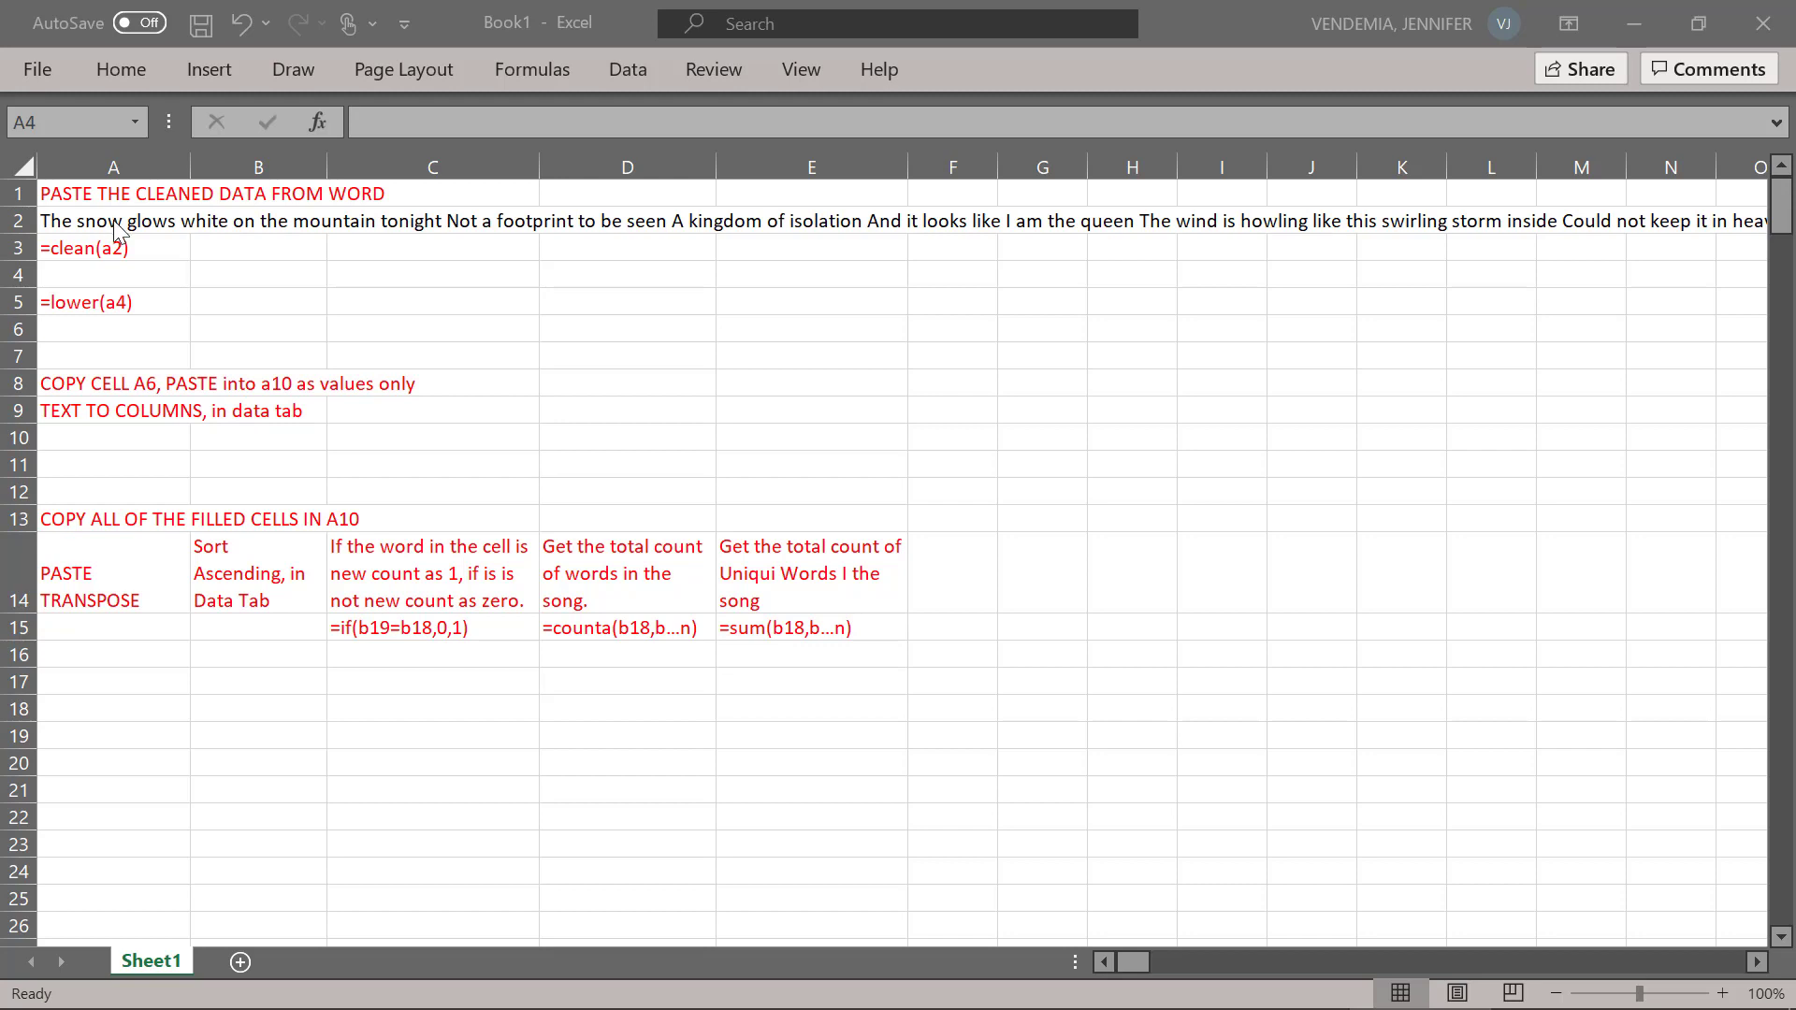
- Enter =clean(A2) in cell A4 to clean the song lyrics
click(66, 270)
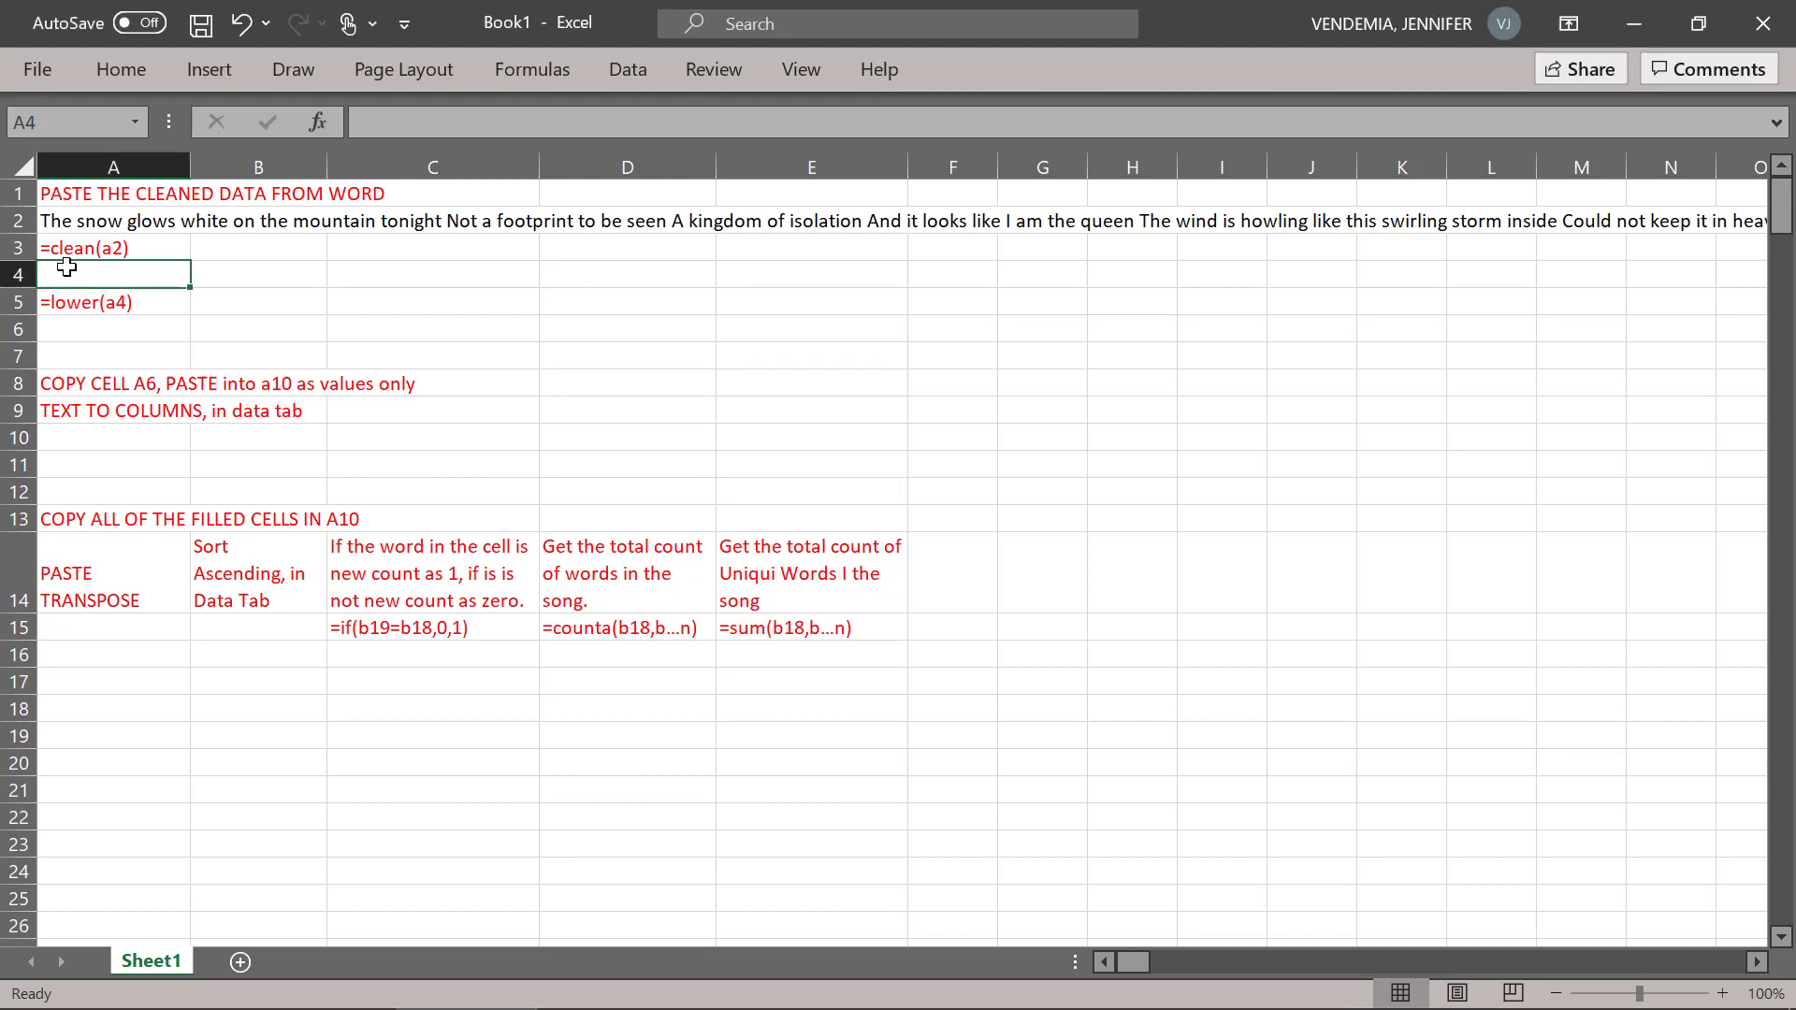
text(=)
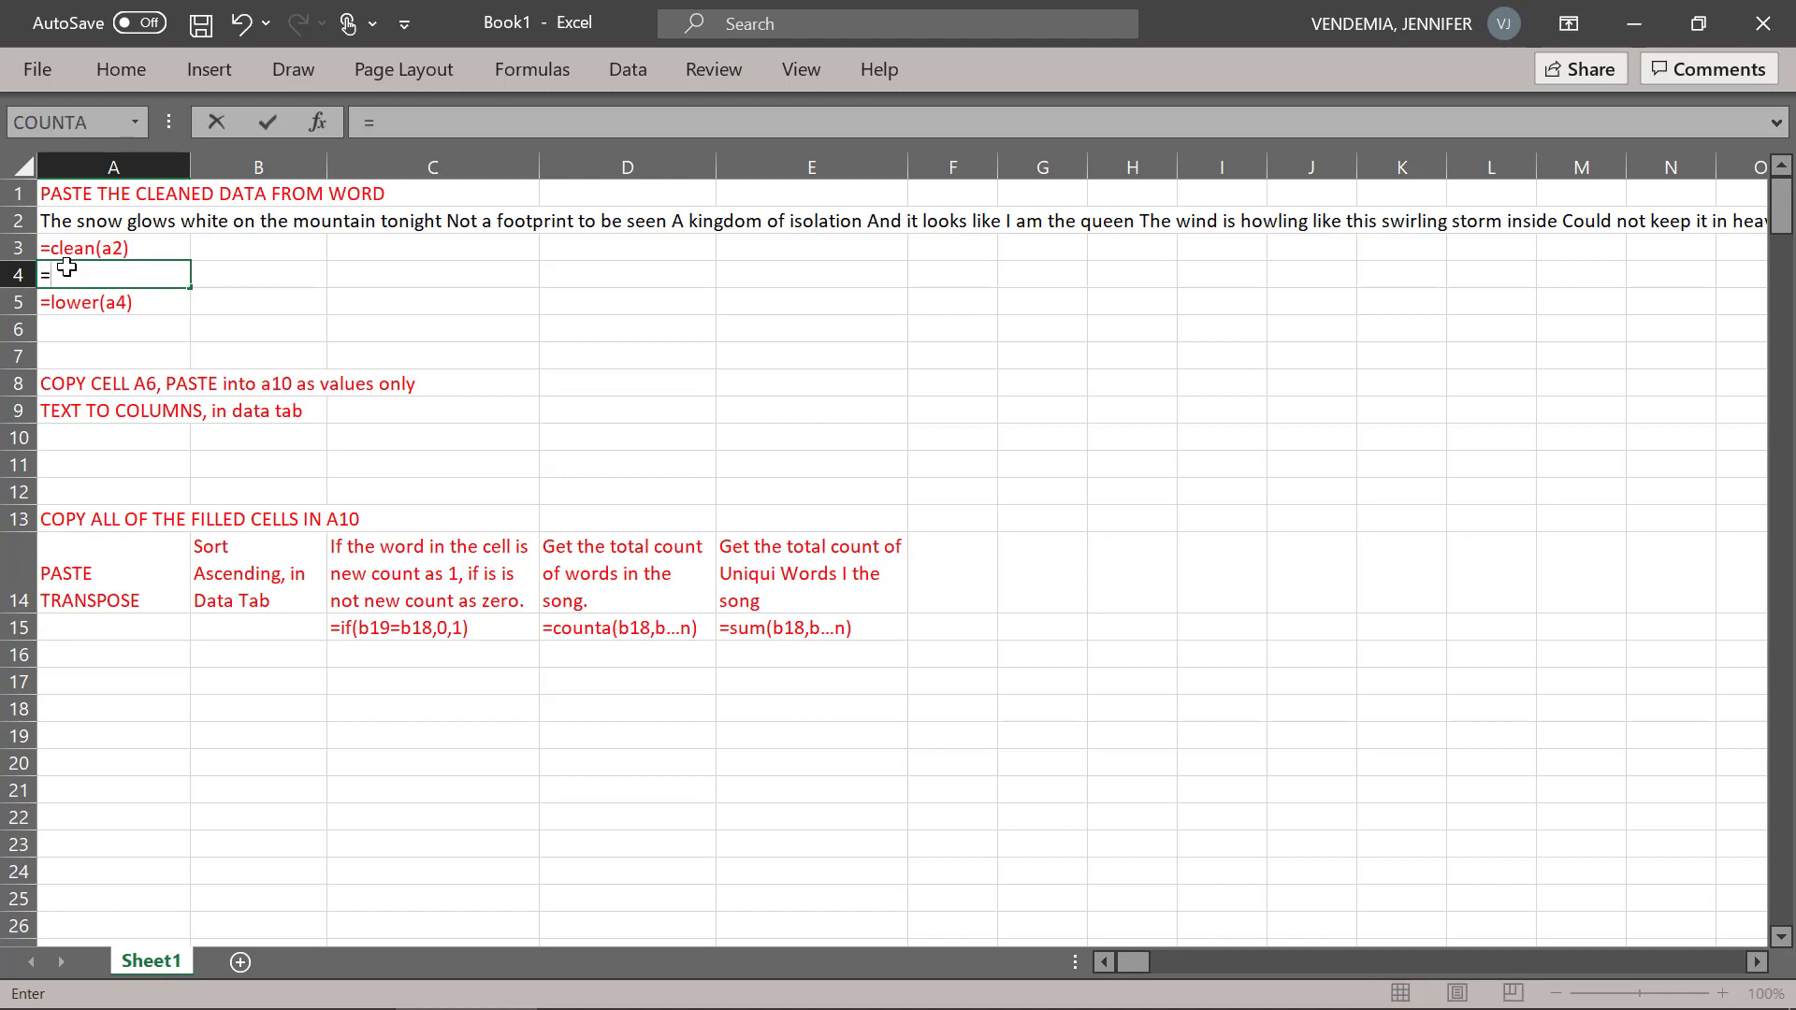
text(clean()
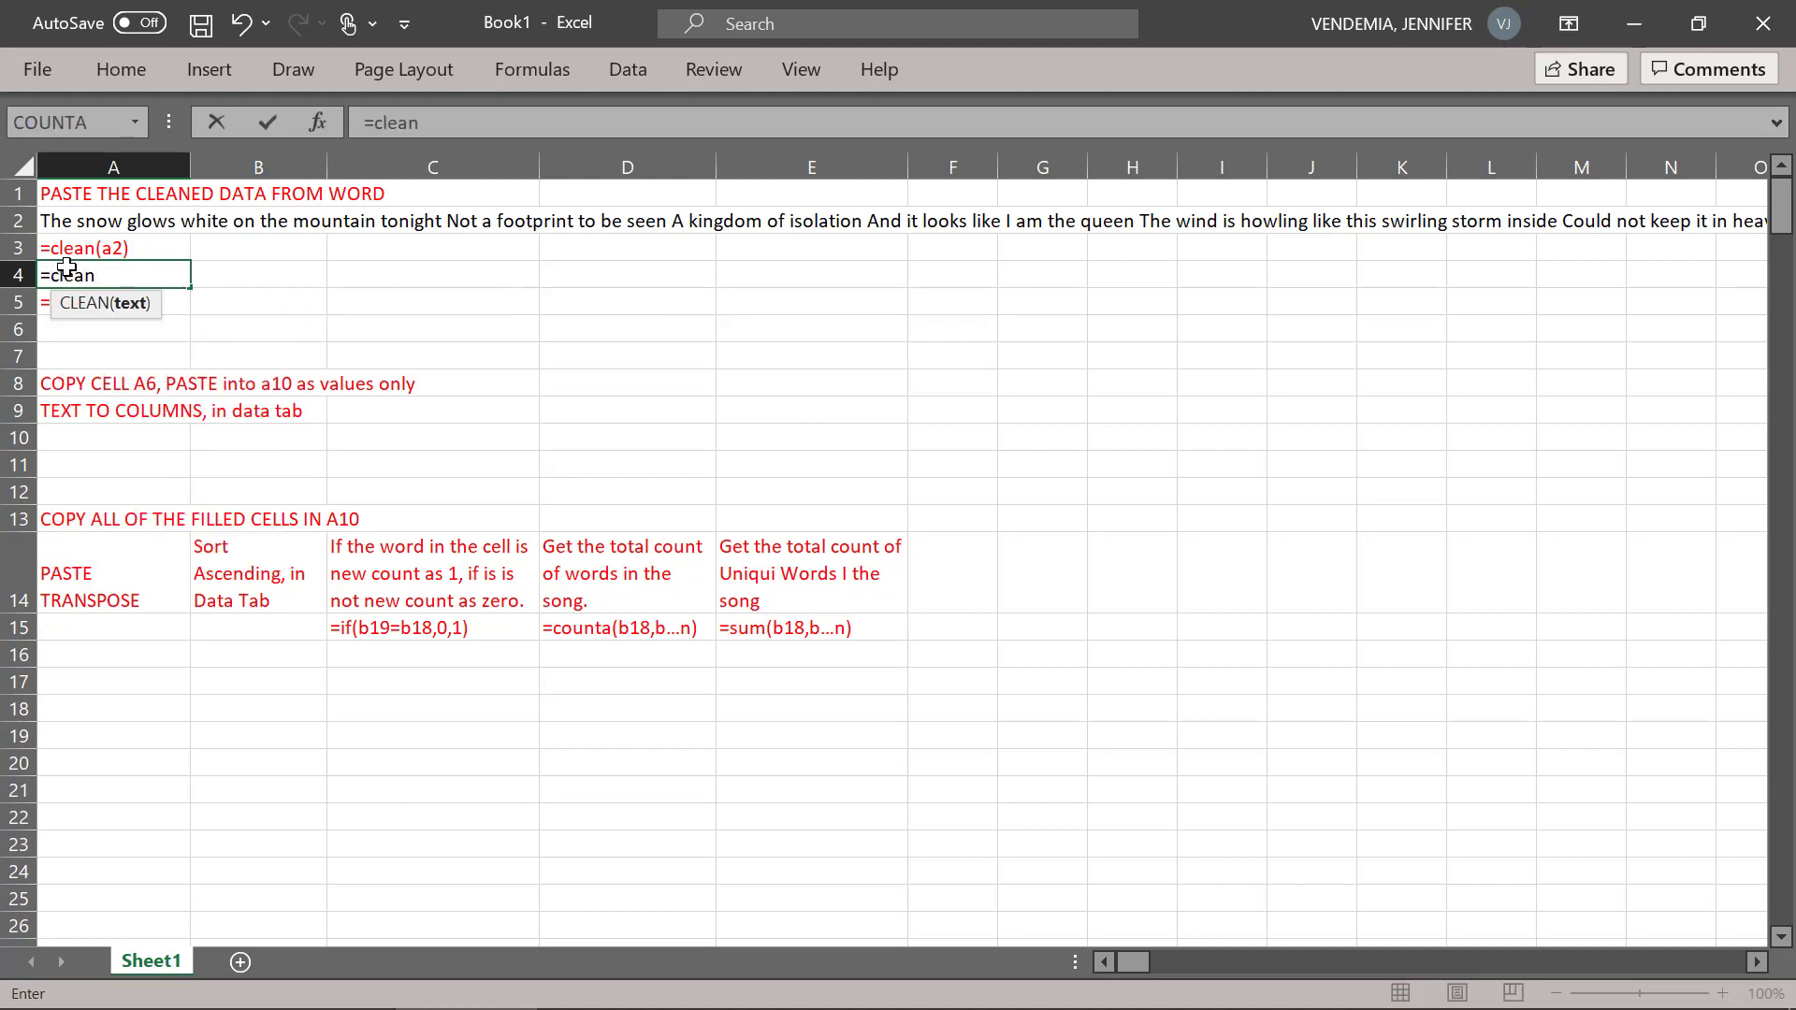
click(61, 220)
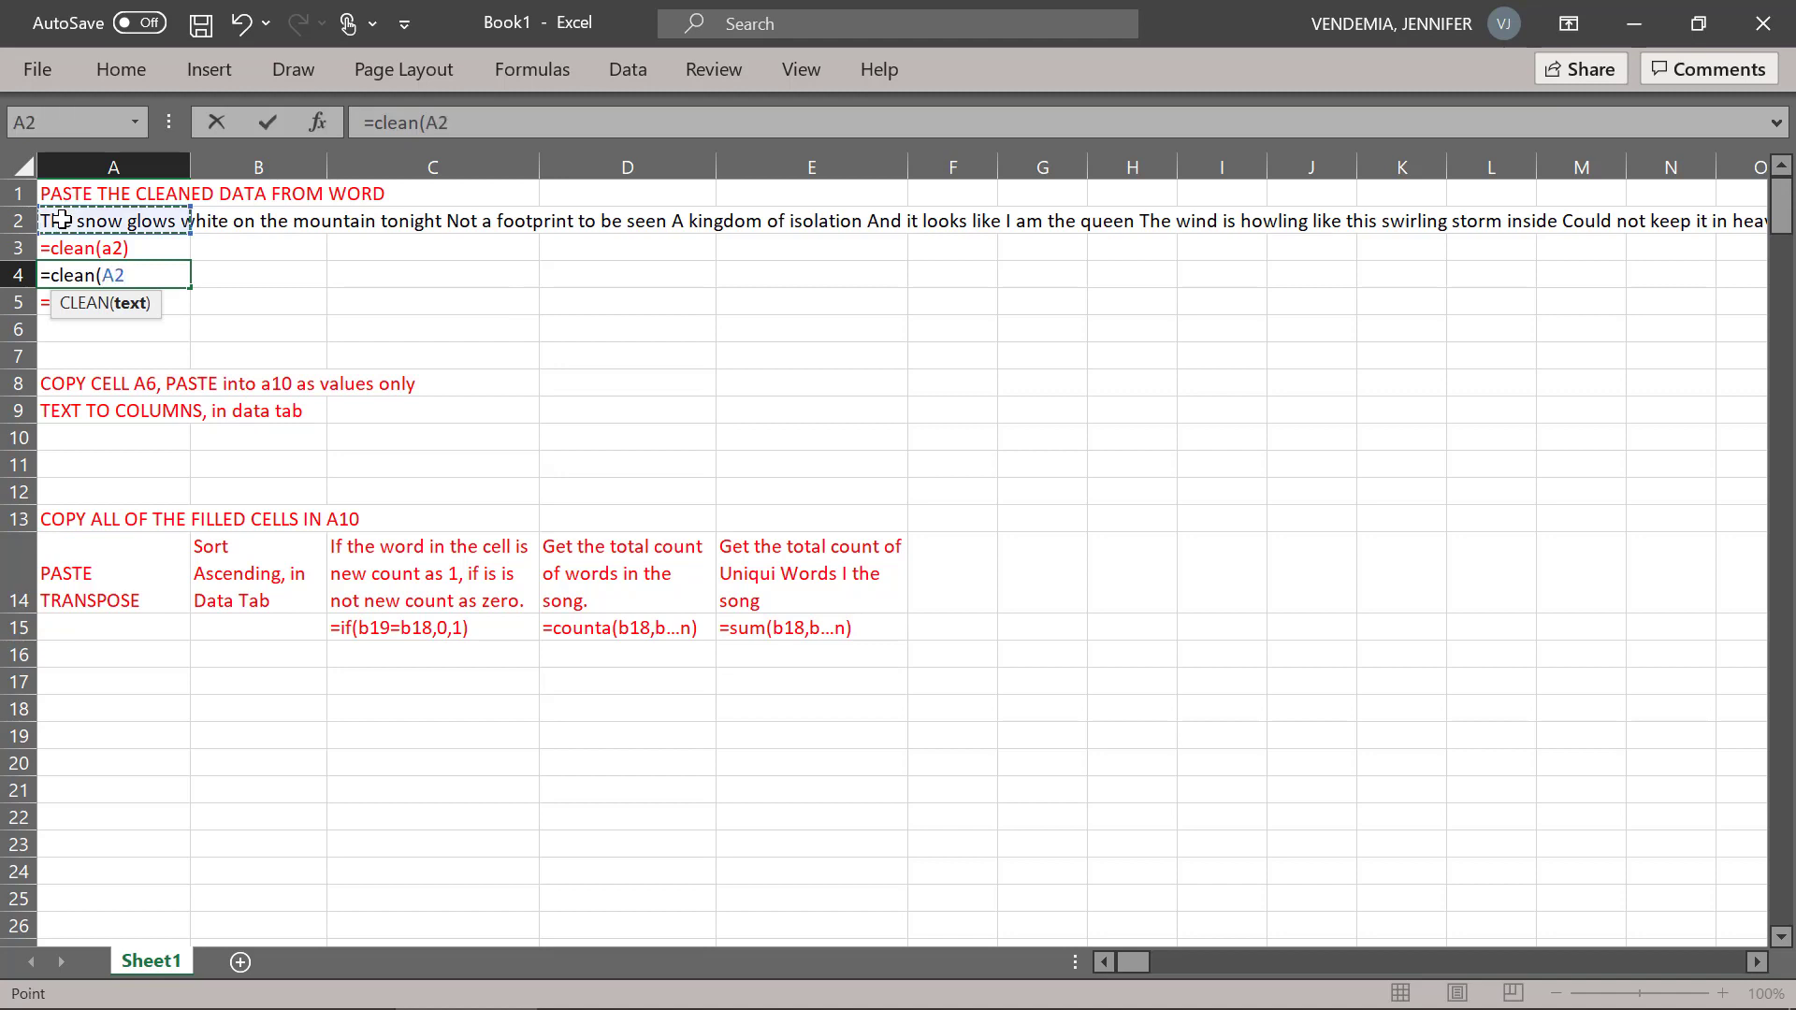
text())
key(Return)
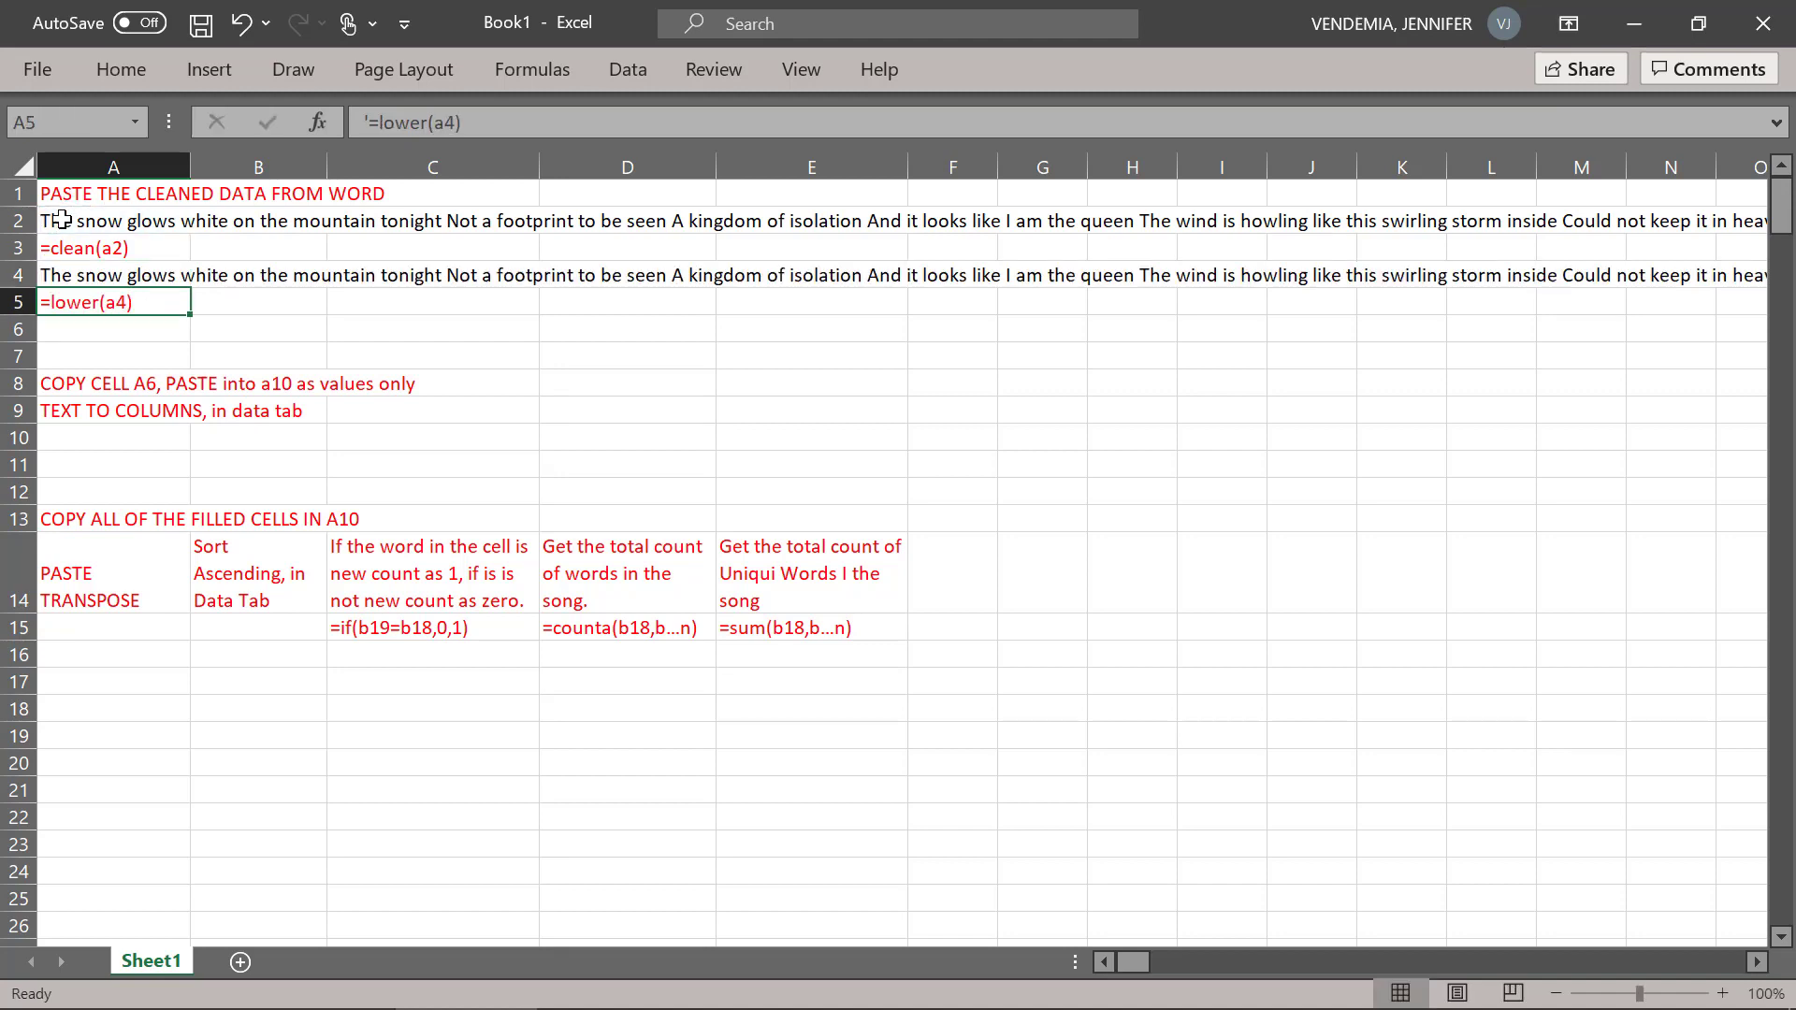
- Enter =lower(A4) in cell A6 to convert the cleaned lyrics to lowercase
click(73, 332)
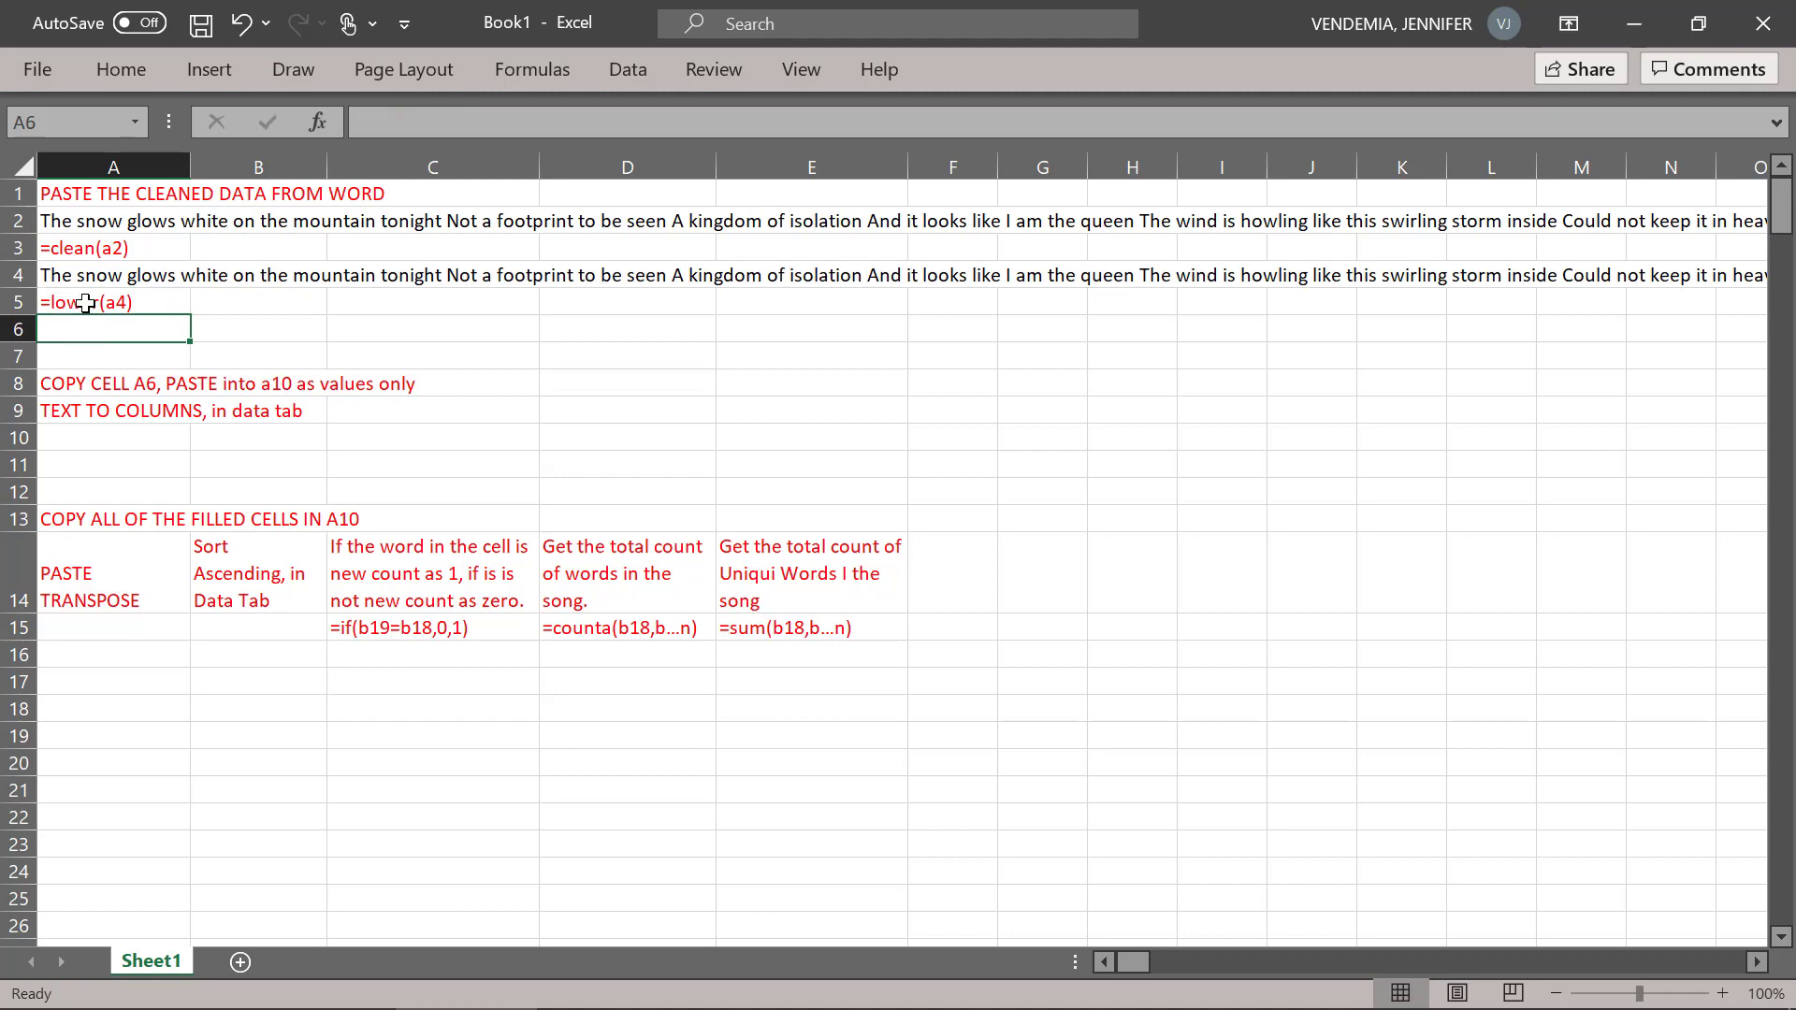
text(=)
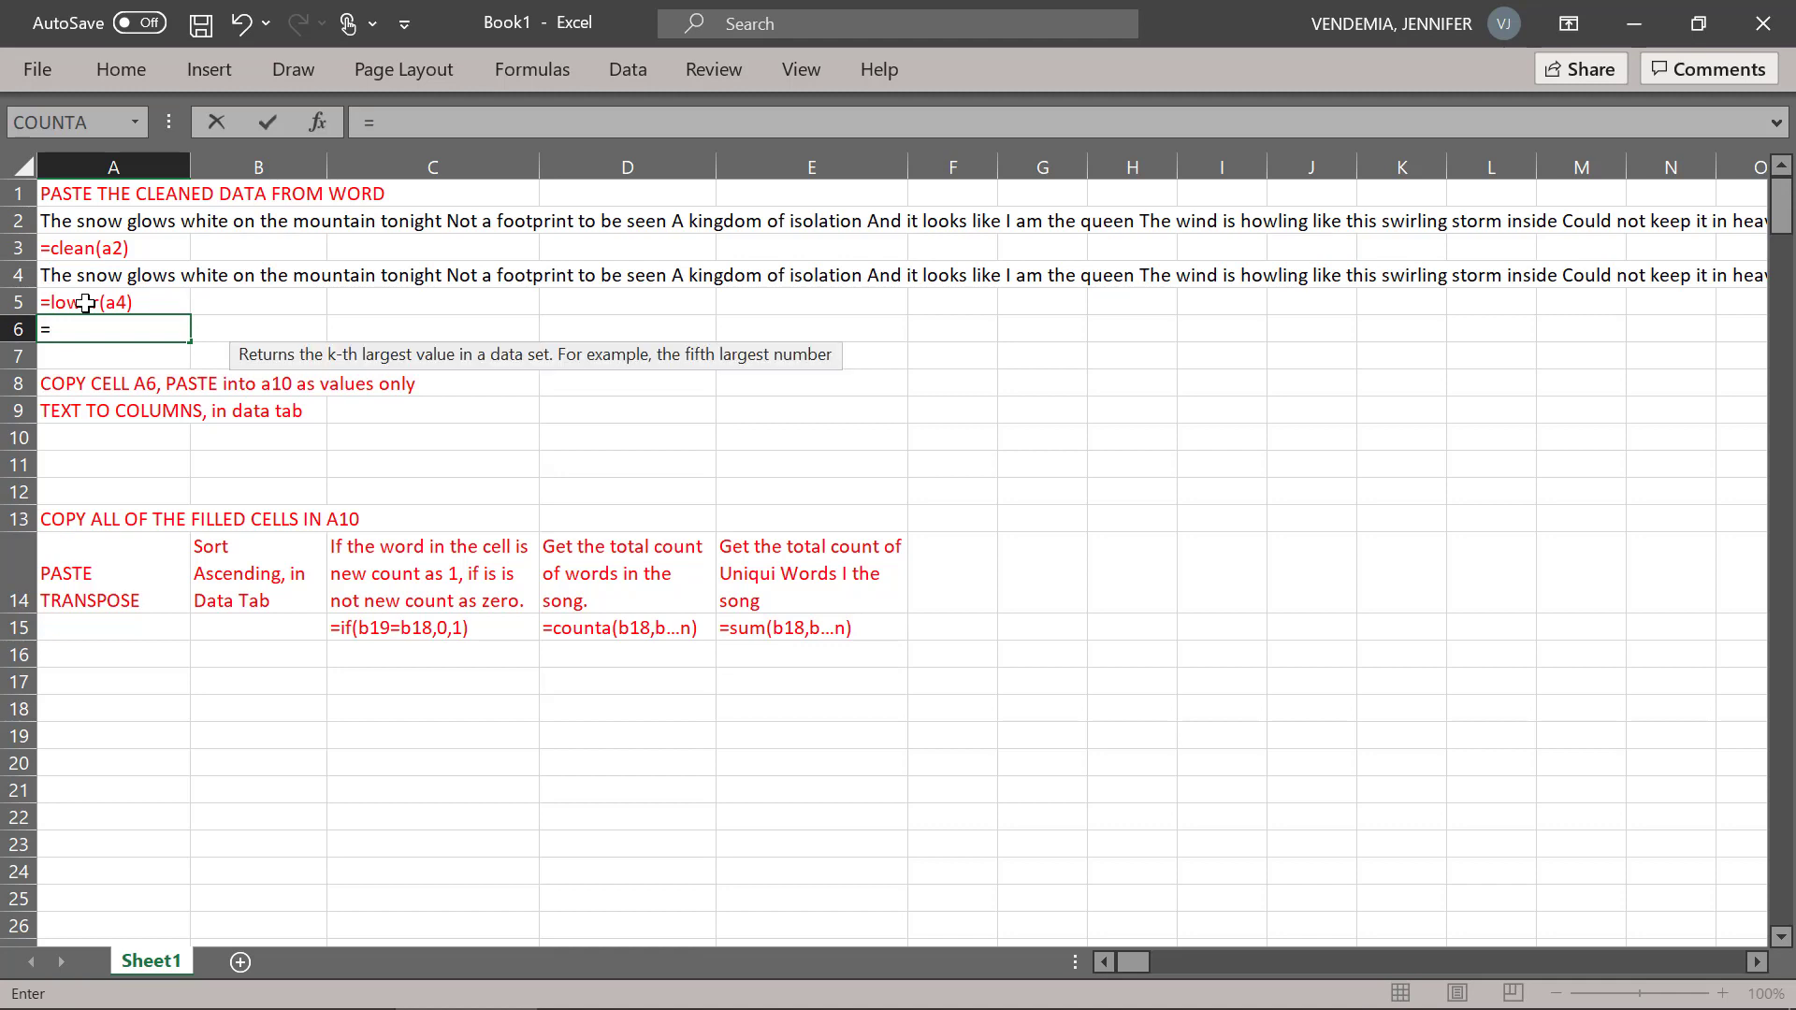
text(lower()
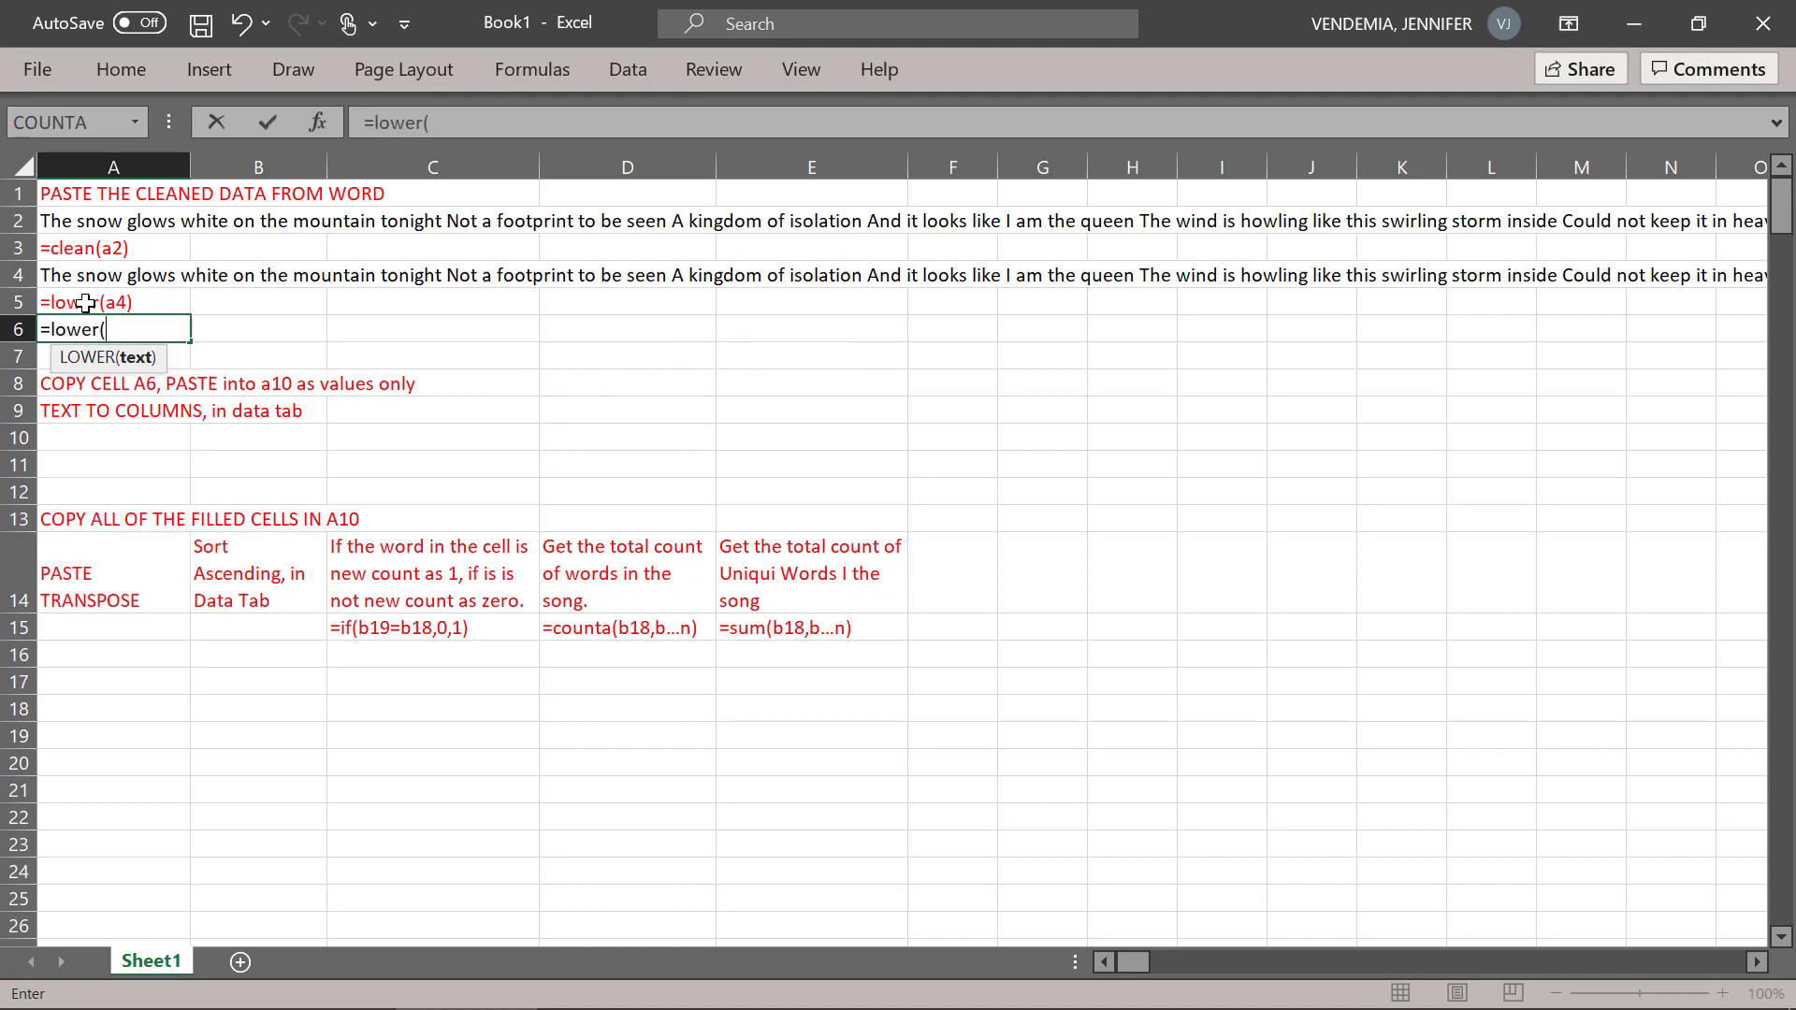
click(56, 275)
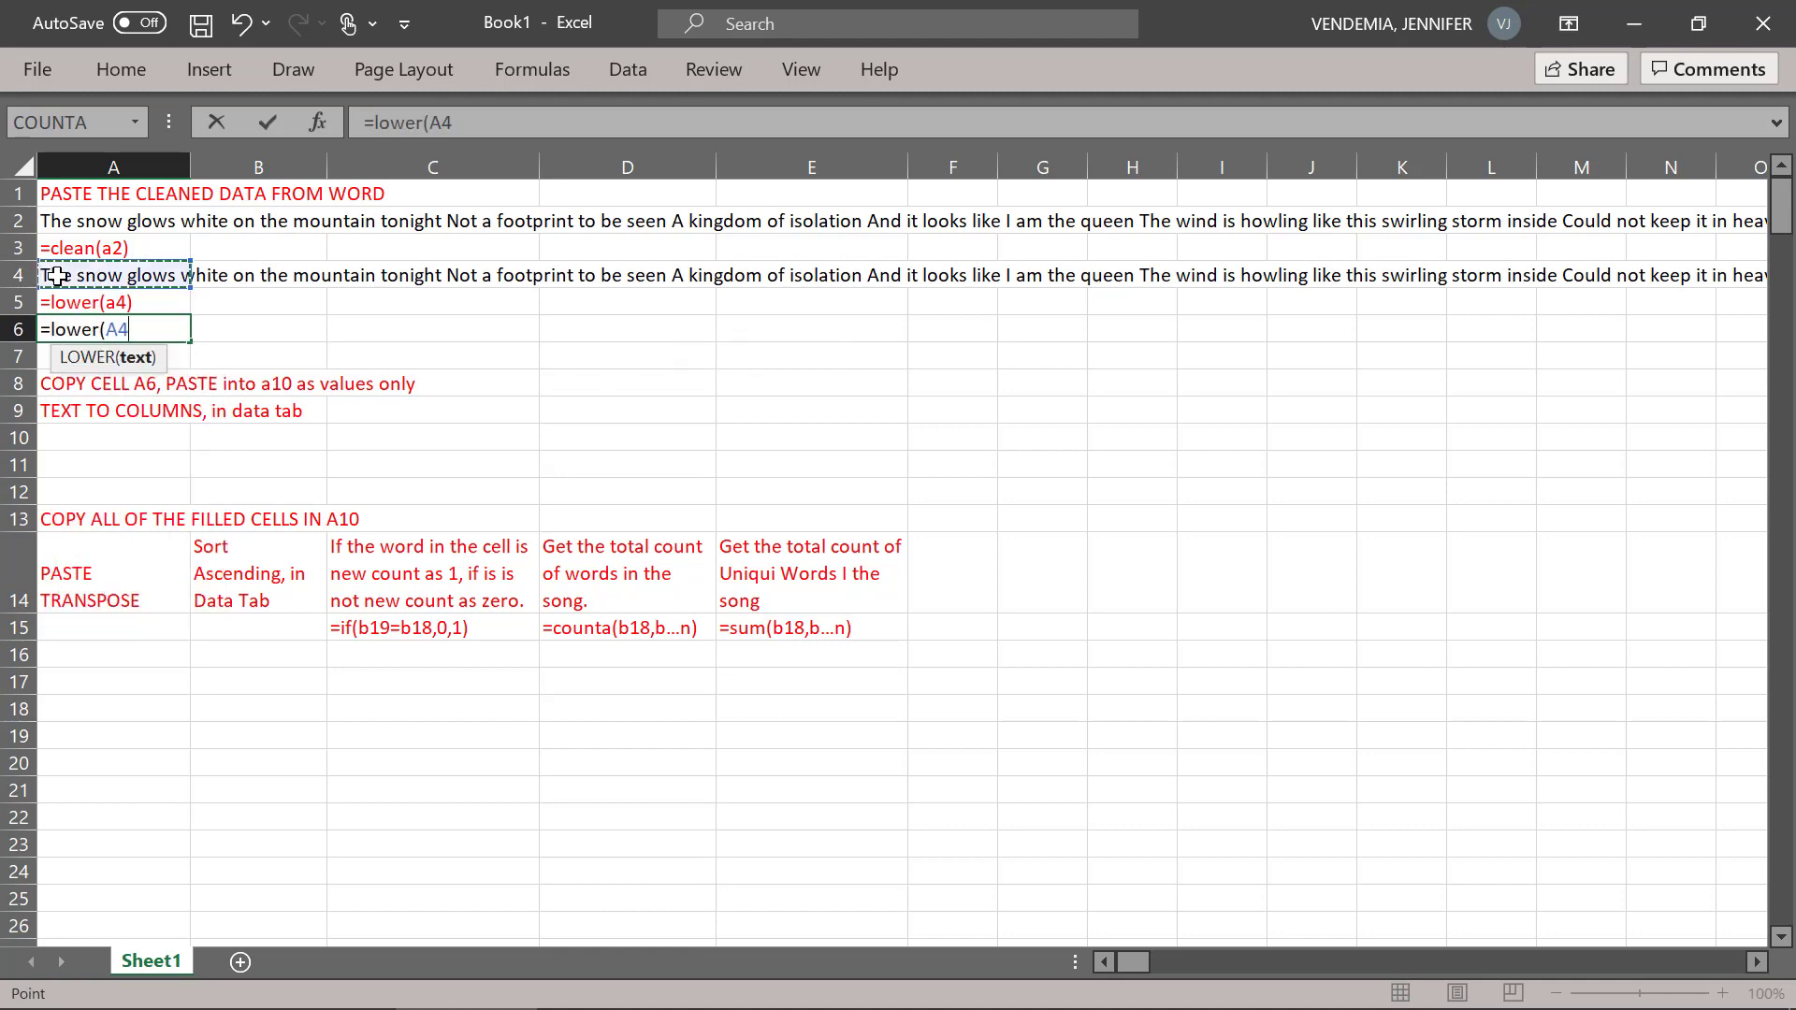
text())
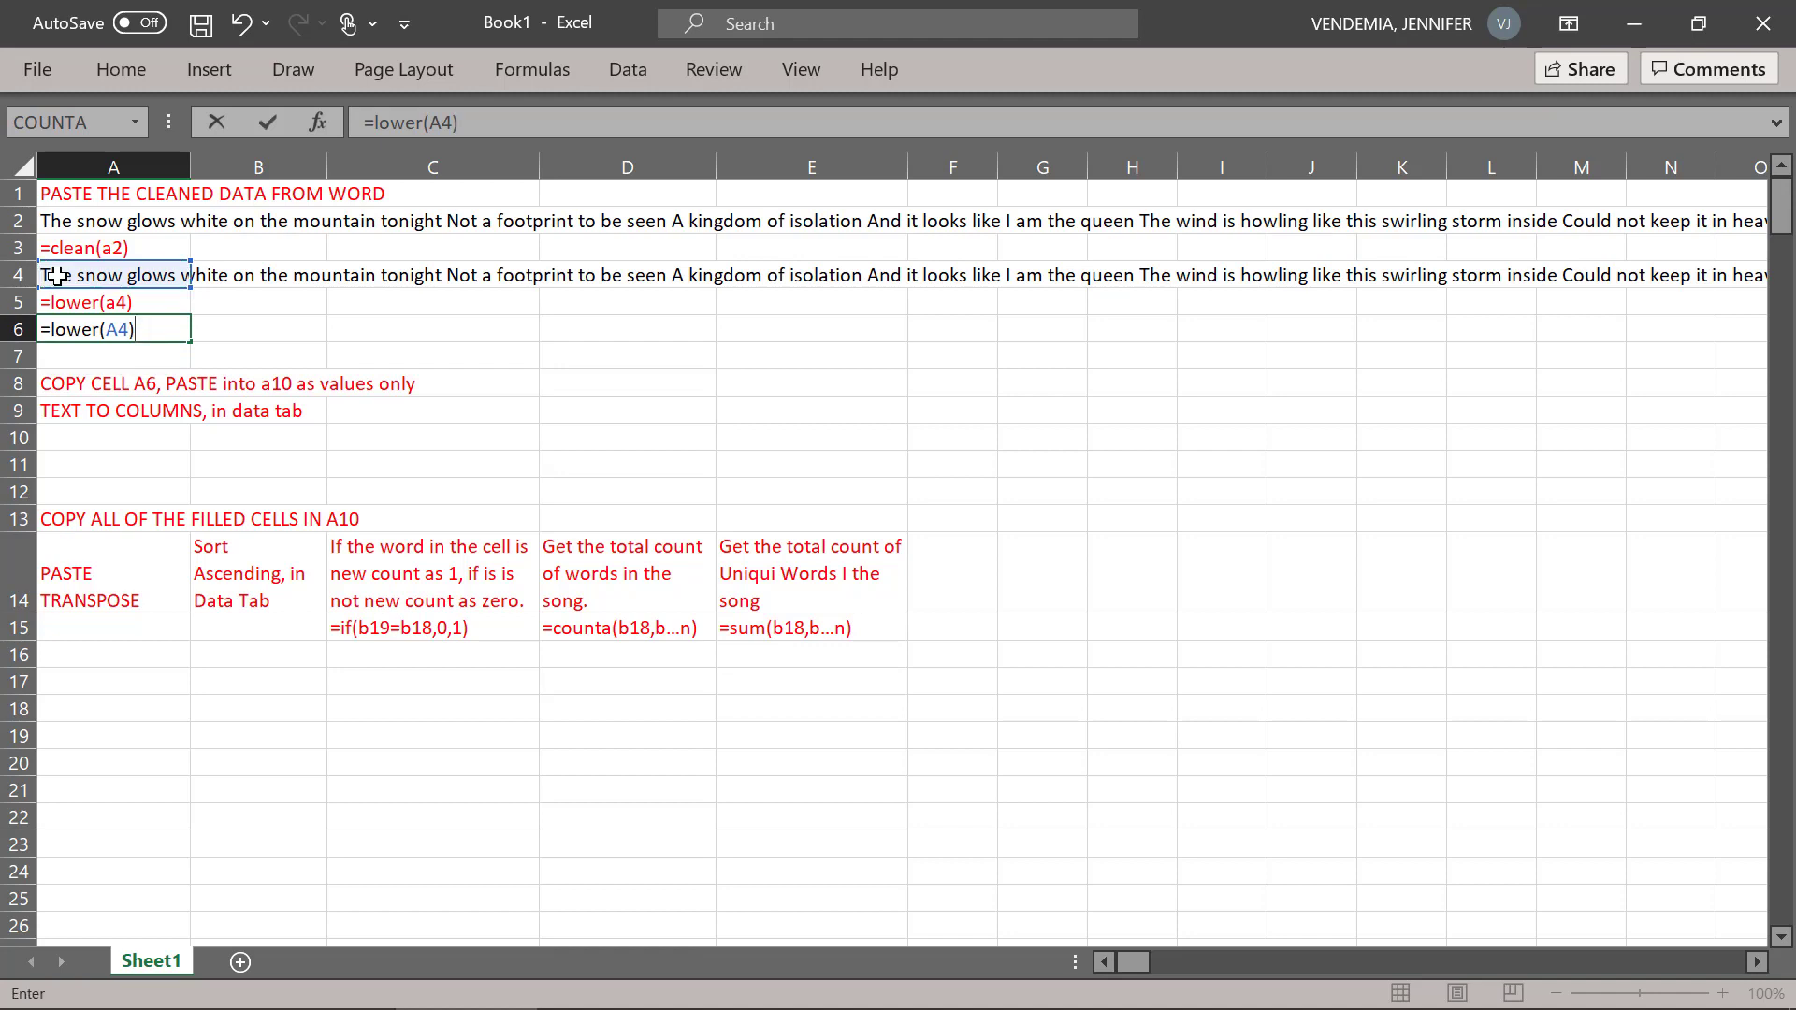
key(Return)
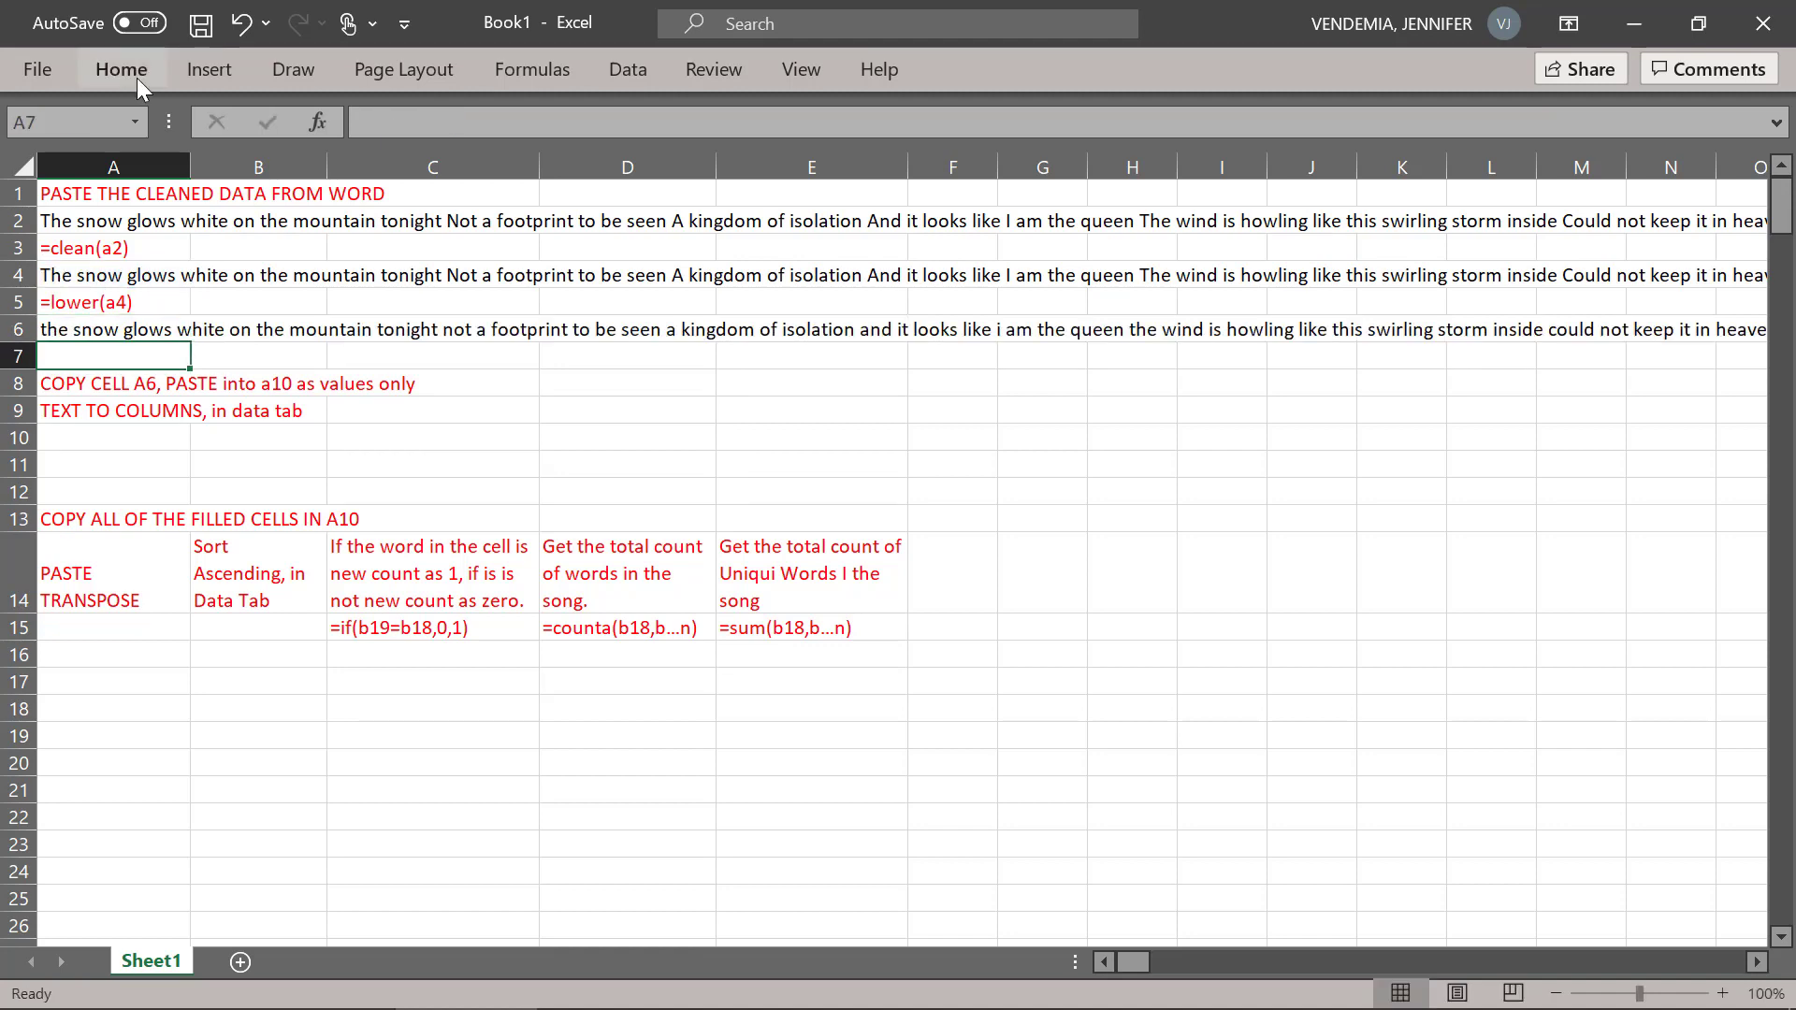
- Copy the lowercase lyrics from A6 and bring up the paste options for A10
click(76, 330)
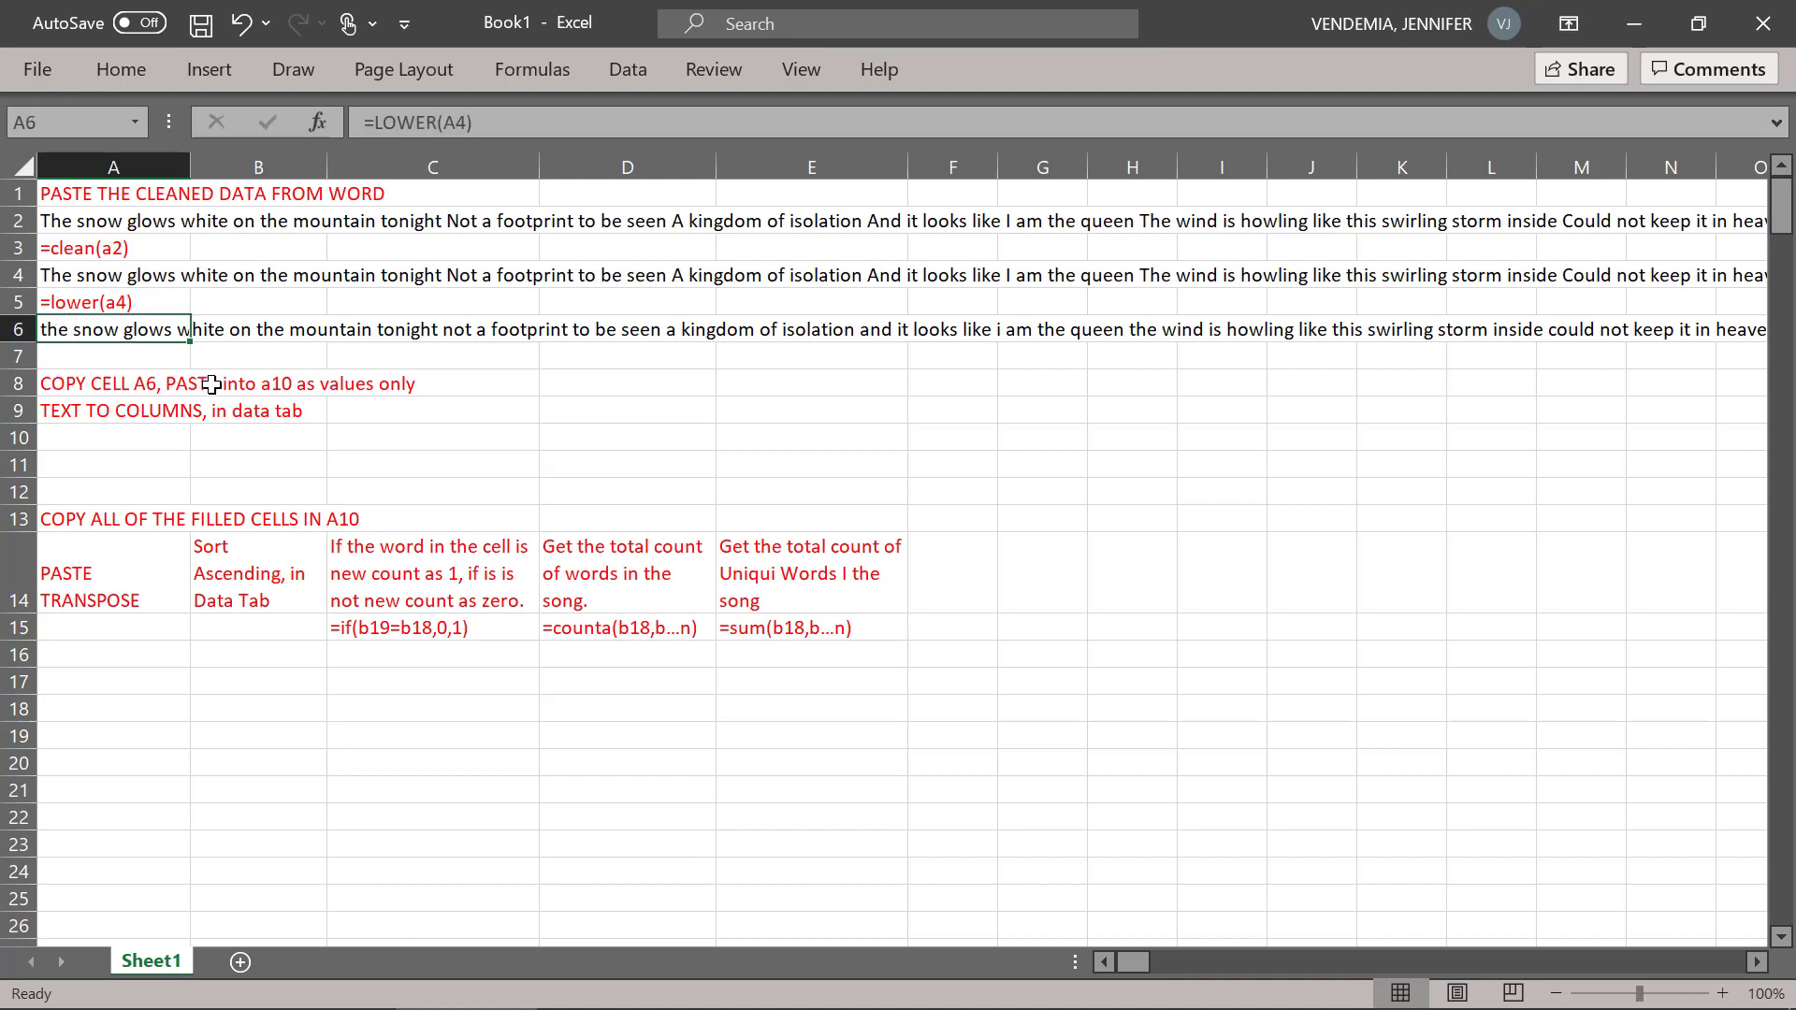
right_click(71, 330)
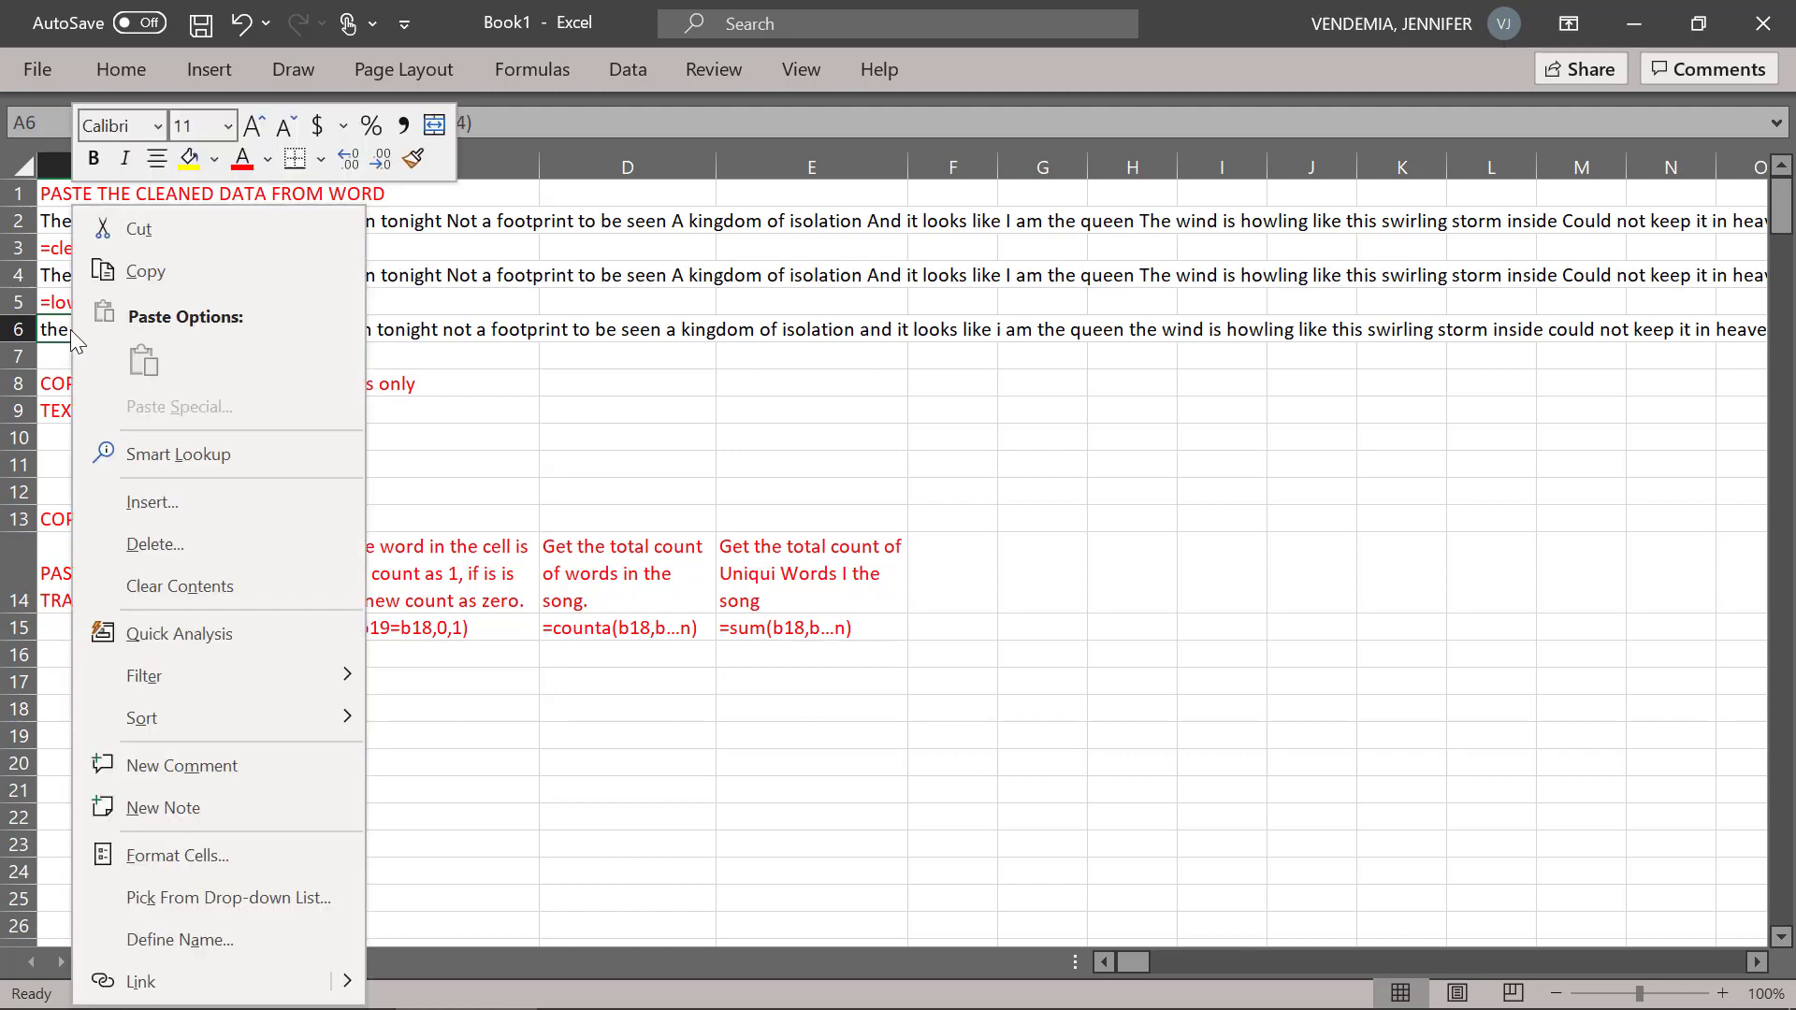
click(167, 277)
click(61, 438)
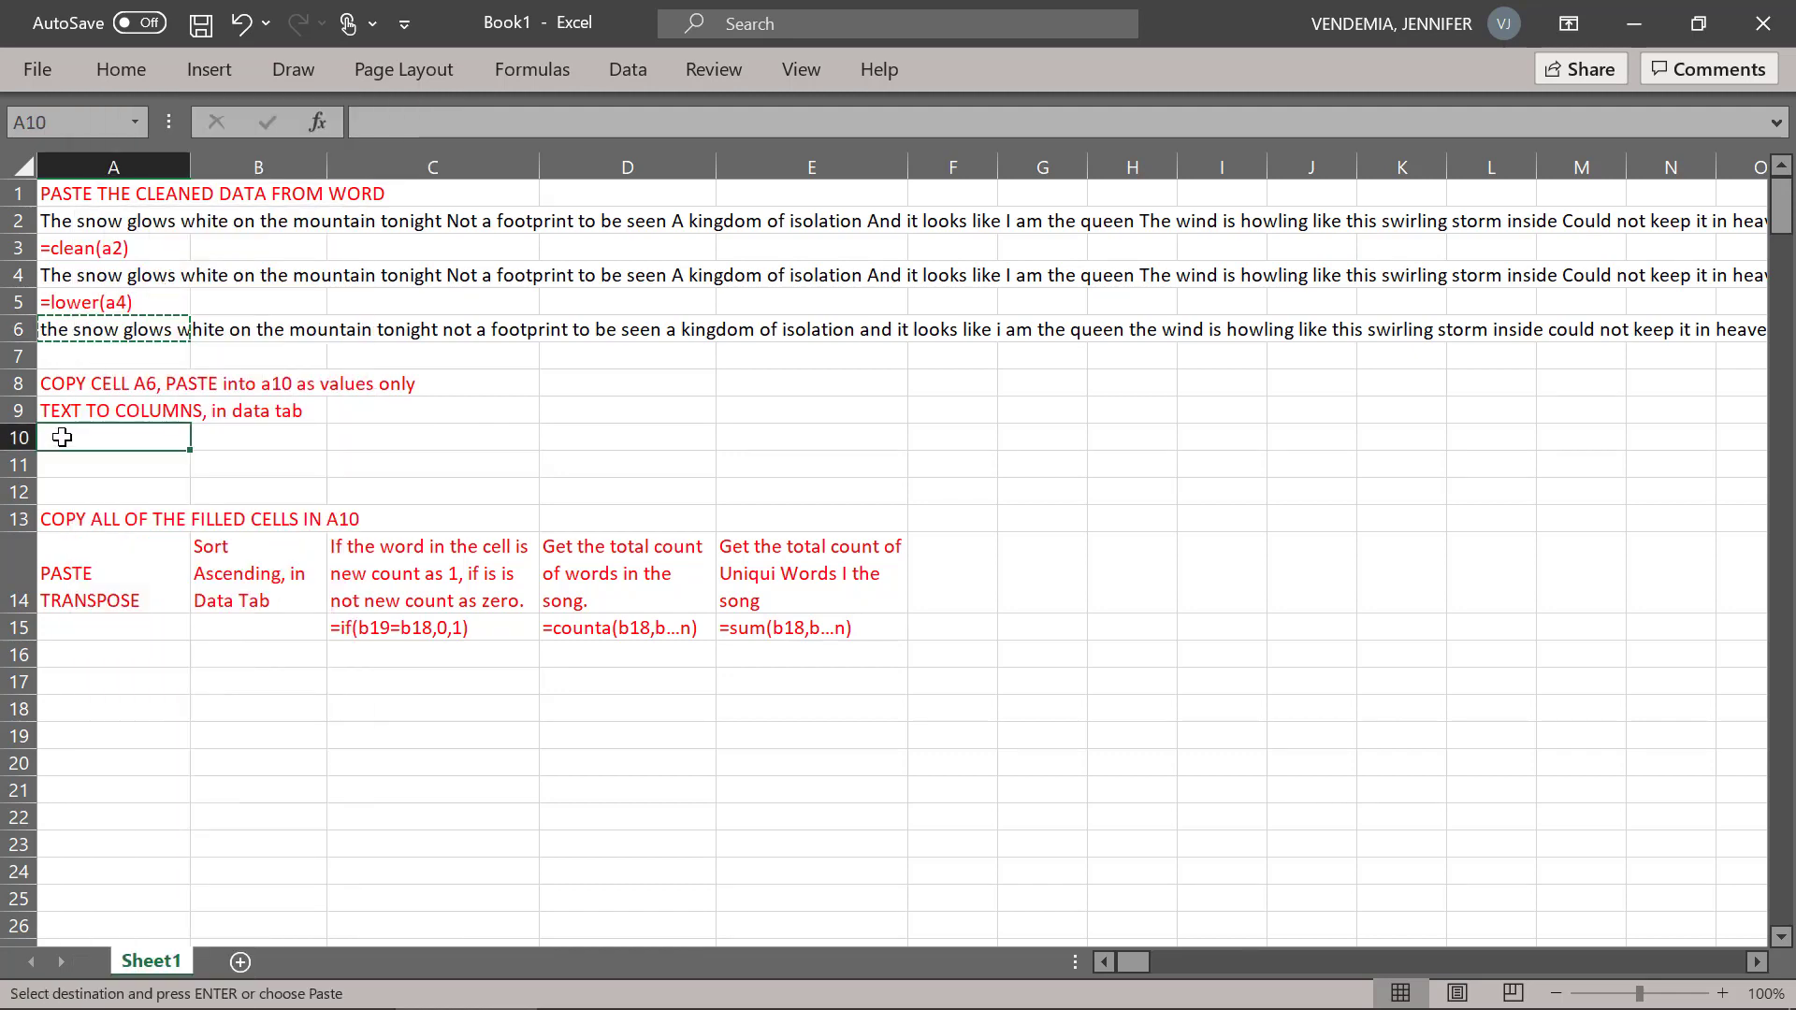
right_click(61, 438)
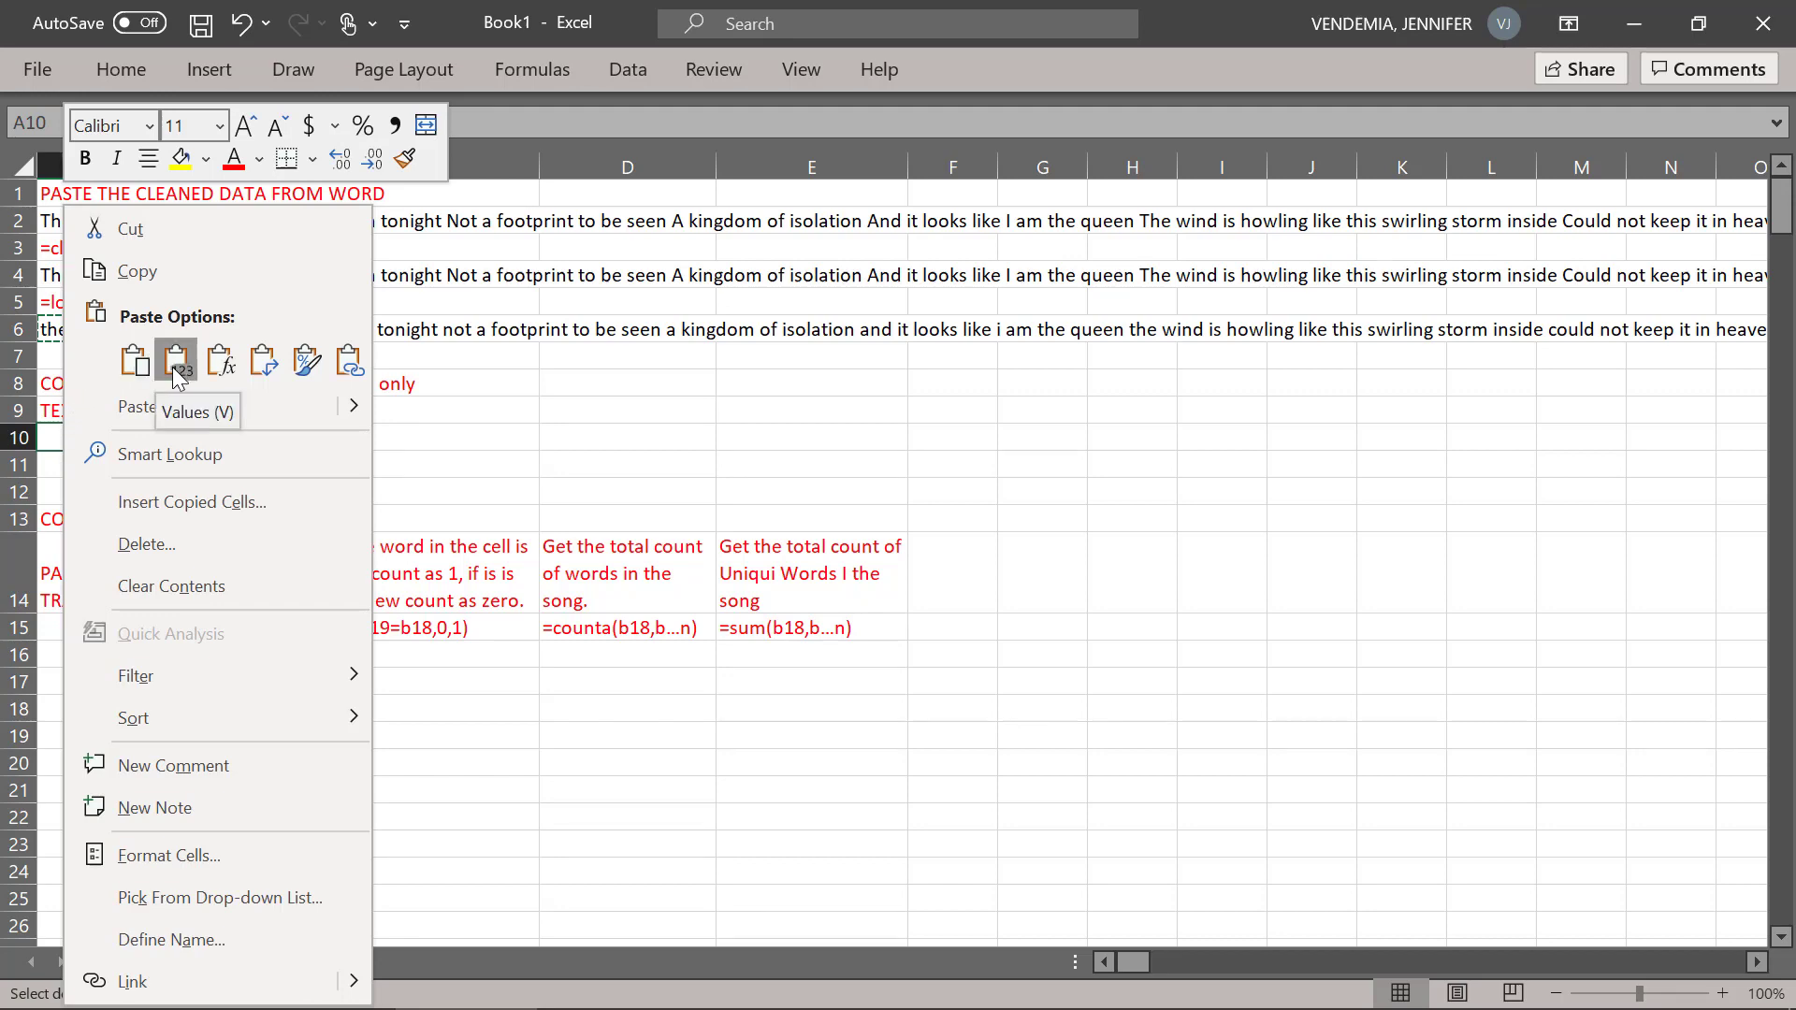
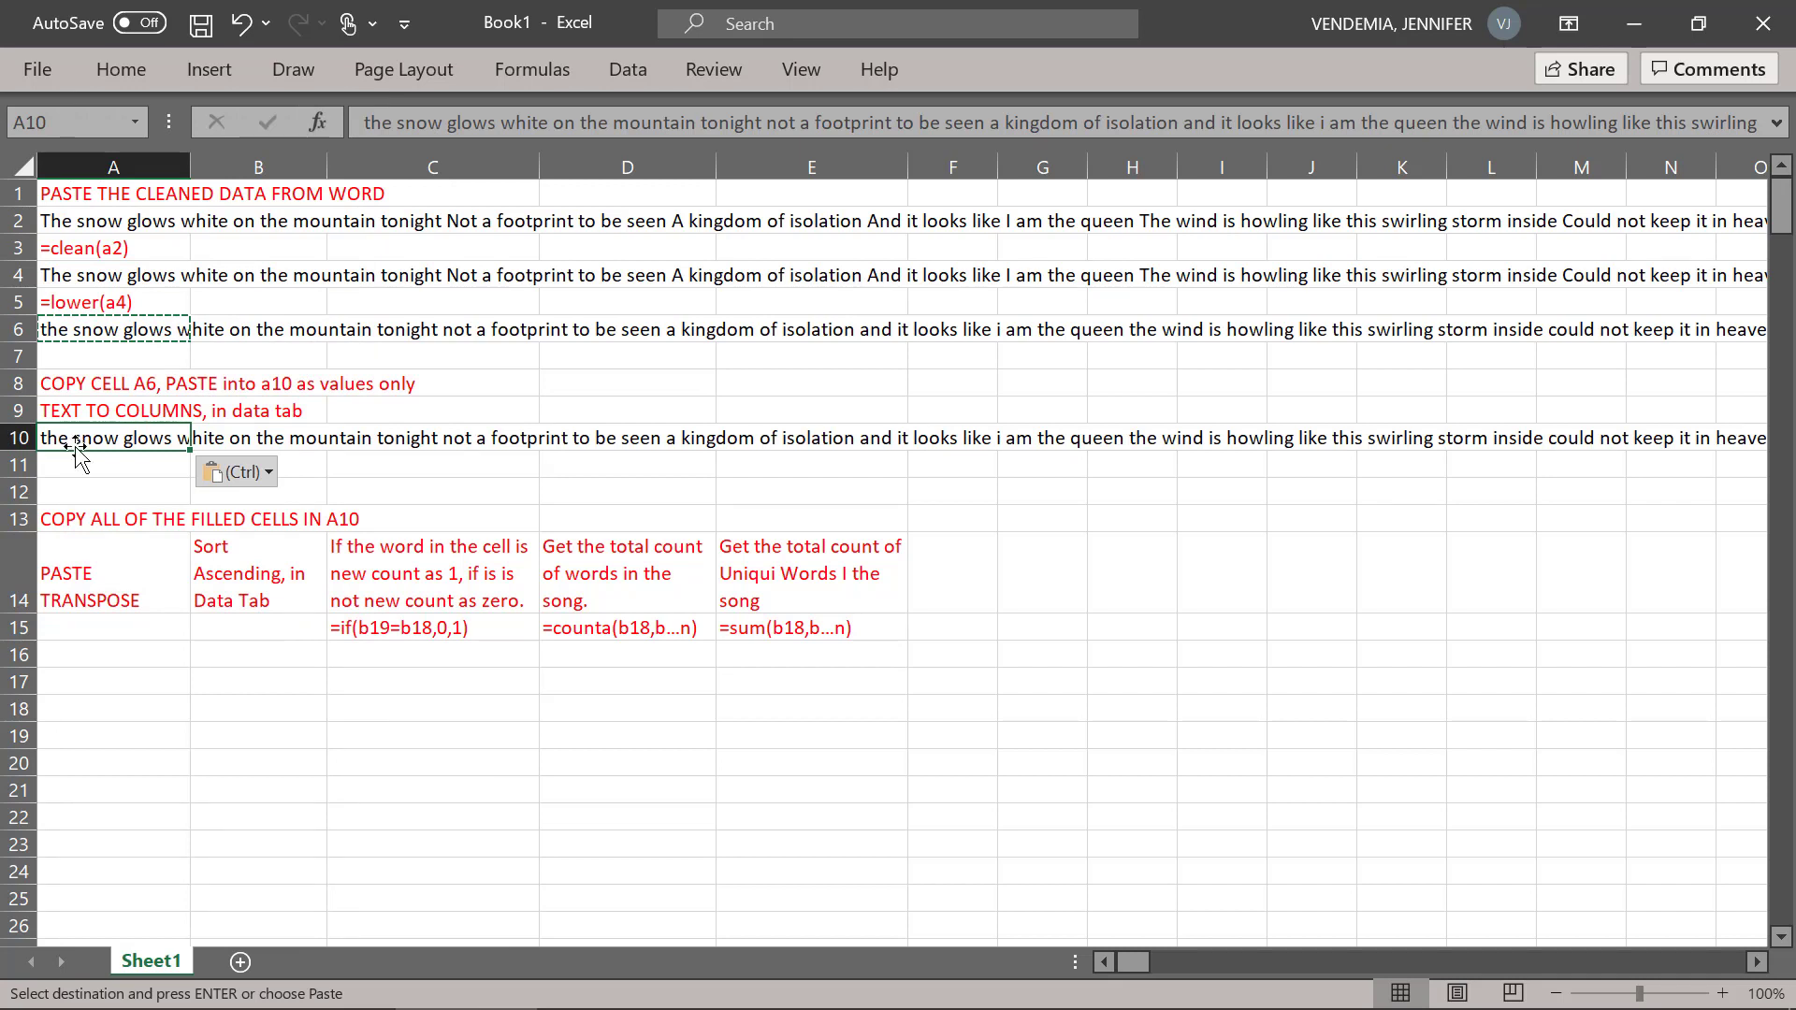
- Split the lyrics sentence in A10 into one word per cell with space-delimited Text to Columns
click(614, 71)
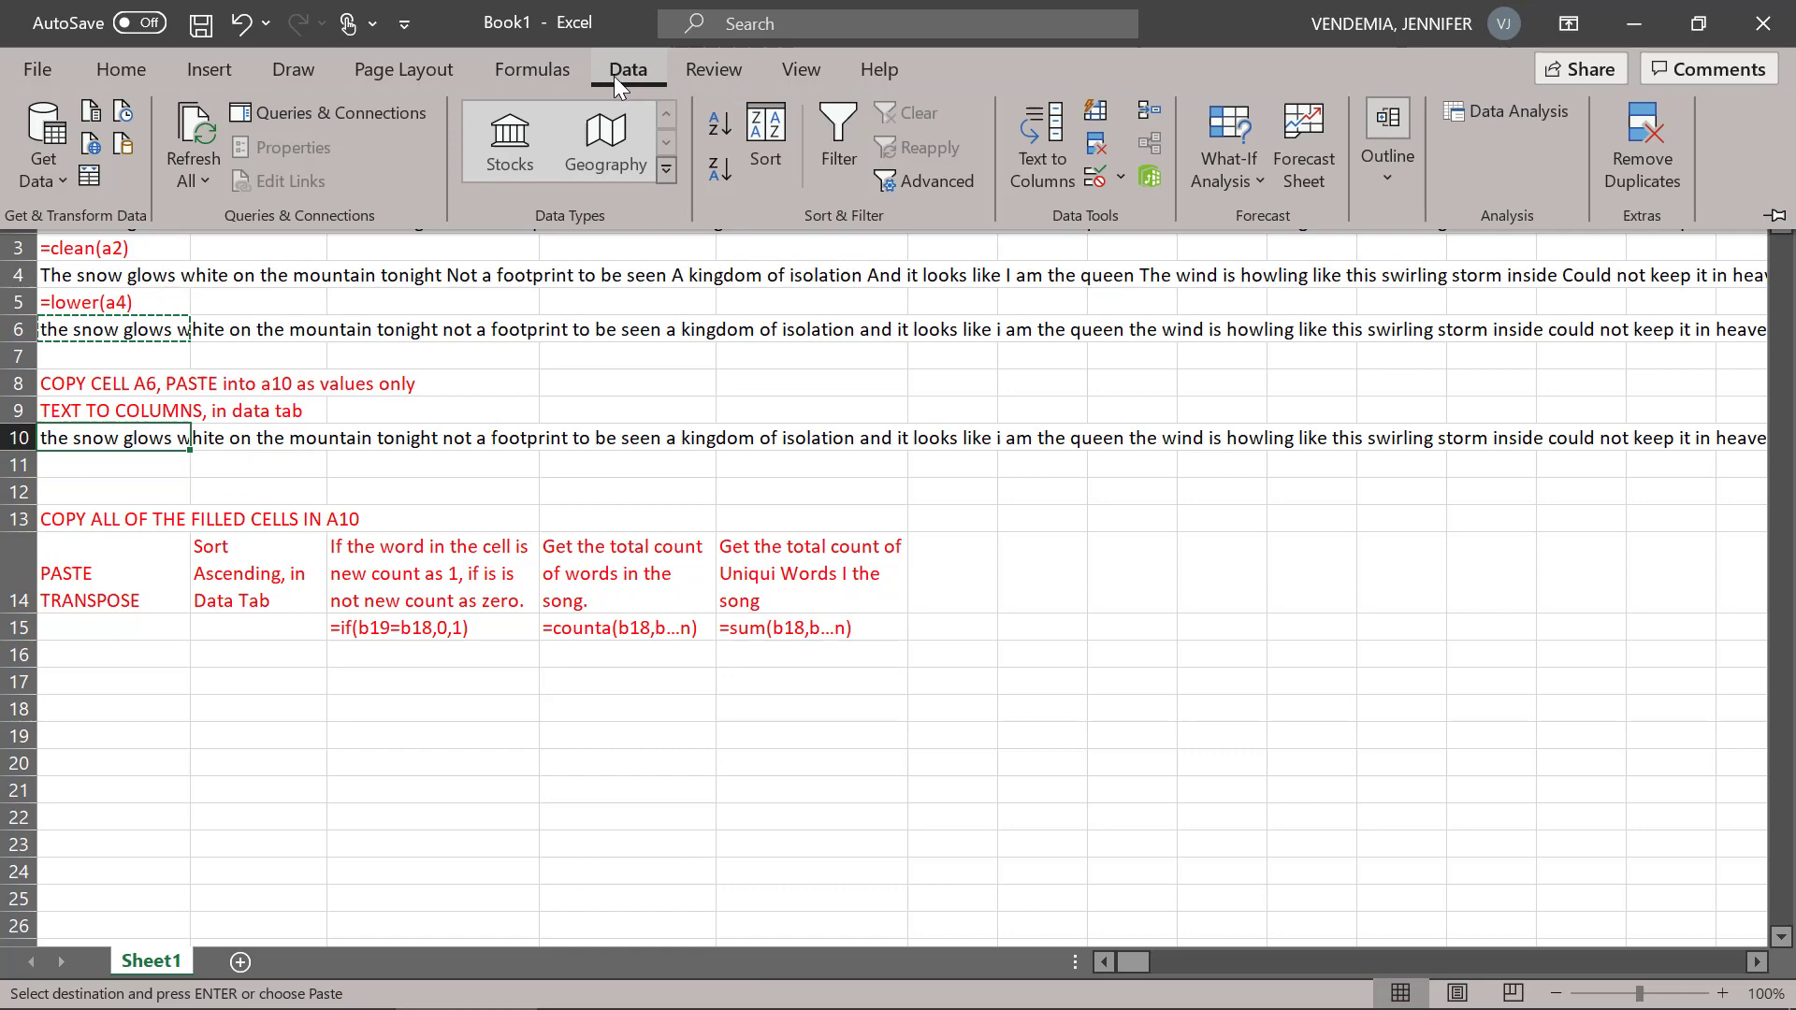
click(1064, 155)
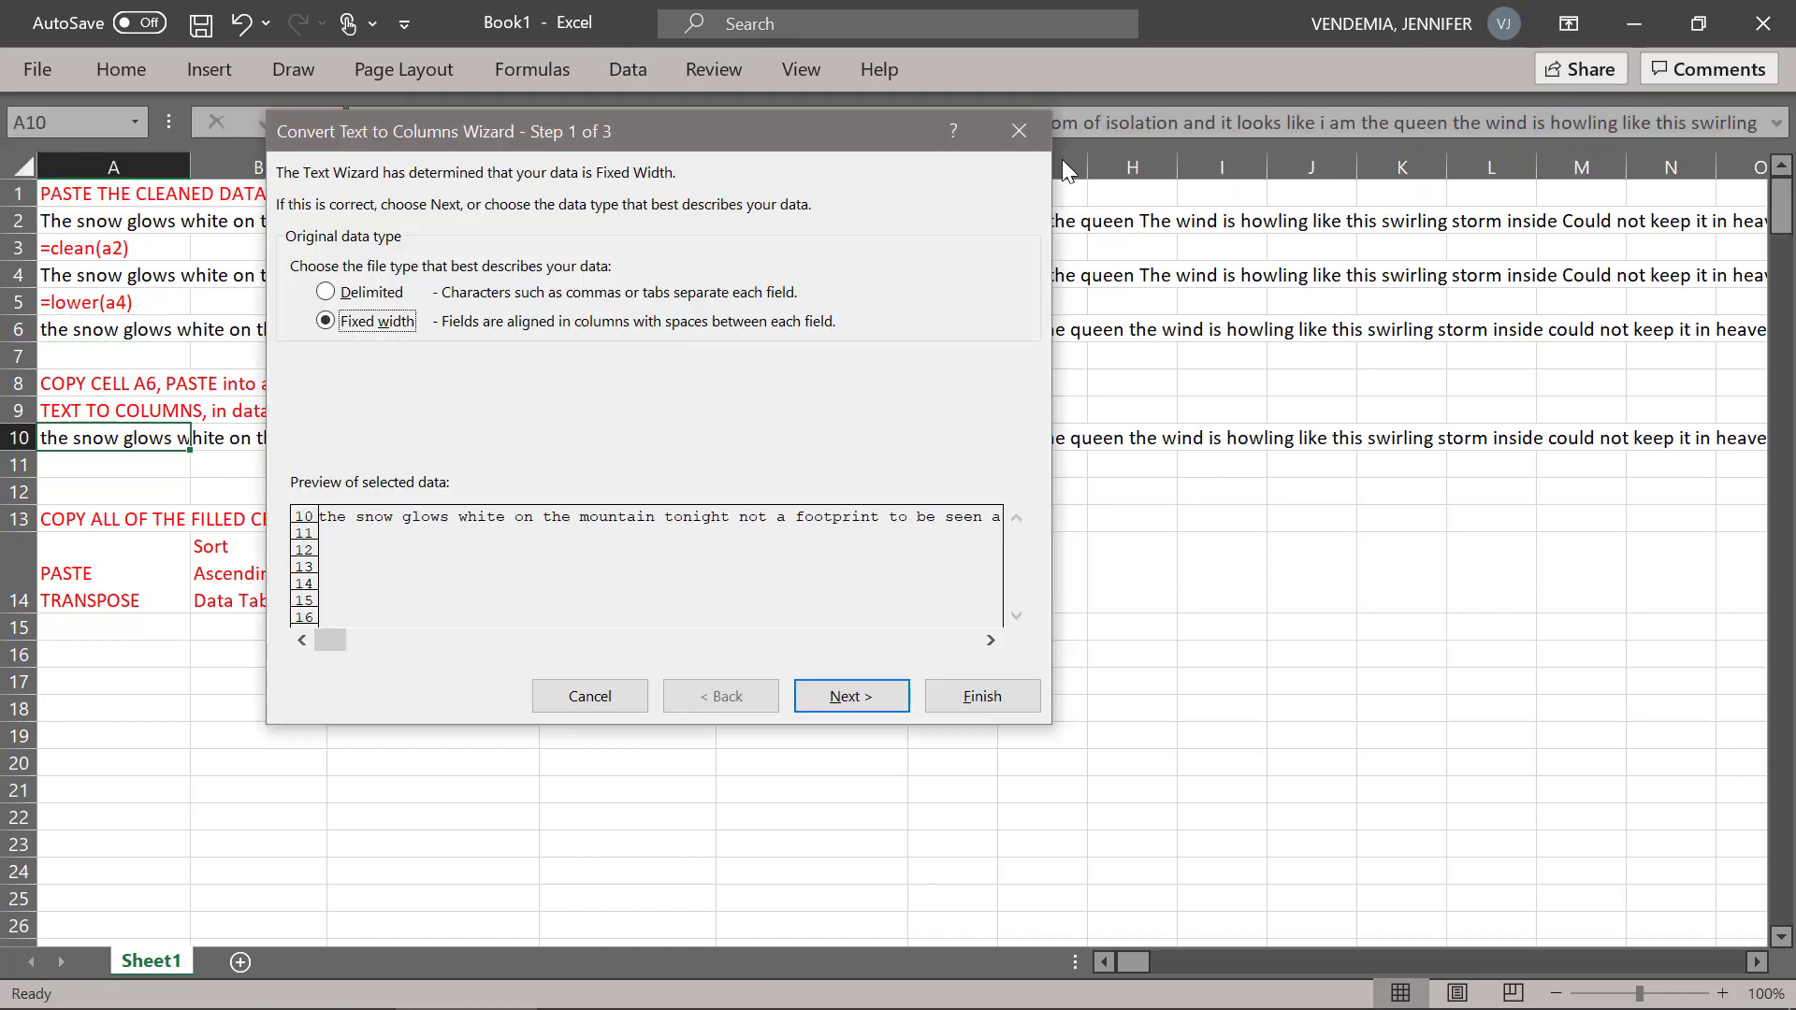
click(362, 293)
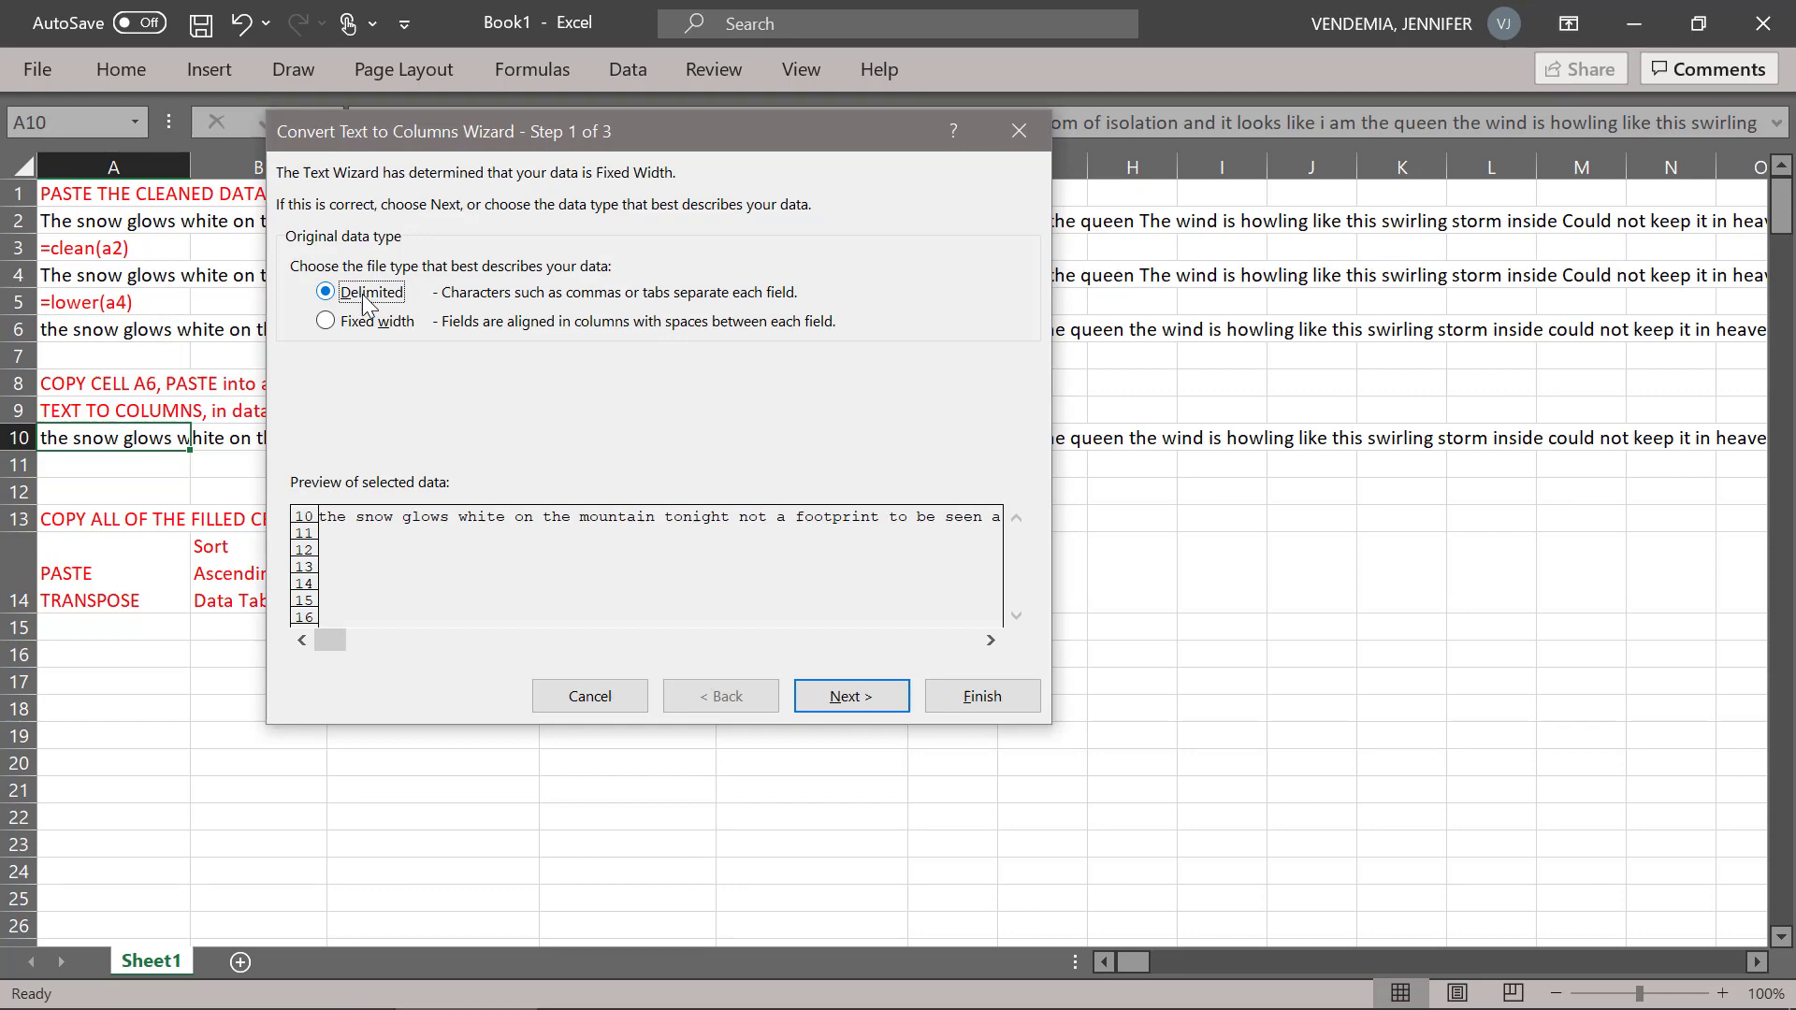
click(846, 696)
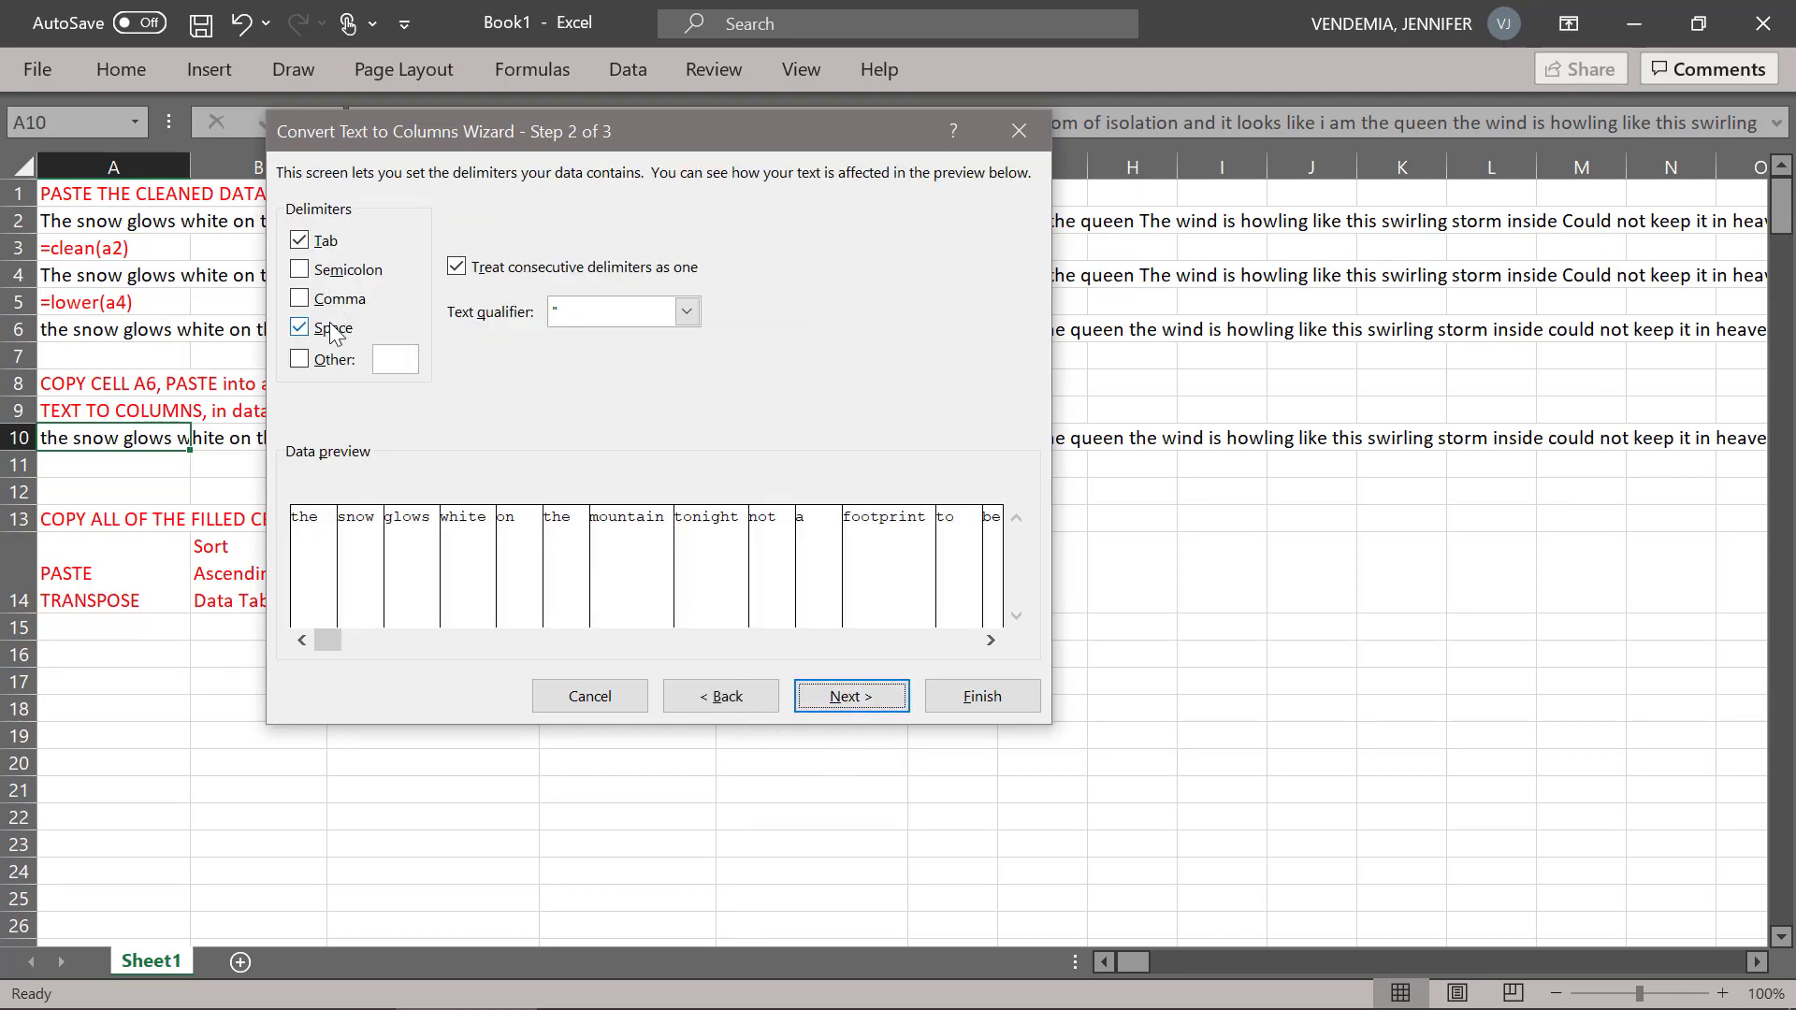
click(954, 702)
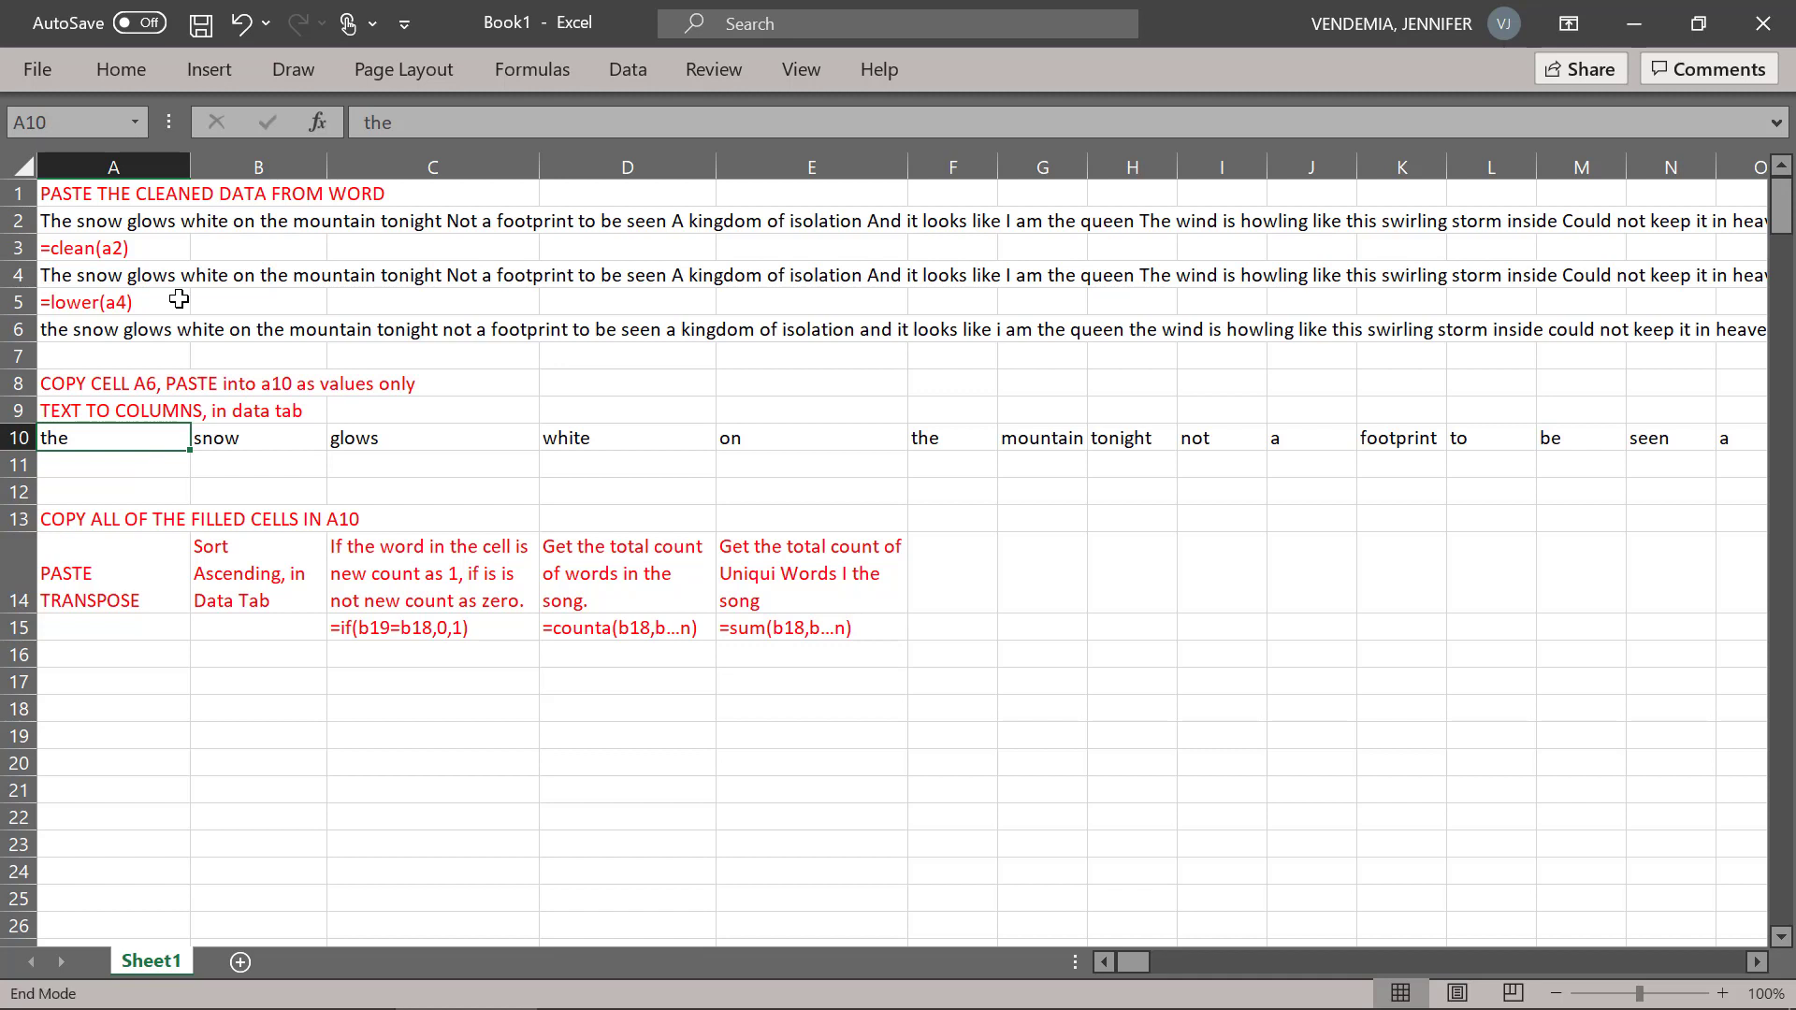
- Copy the 340 words in row 10 and paste them transposed down column A from A18
key(ctrl+shift+Right)
key(ctrl+c)
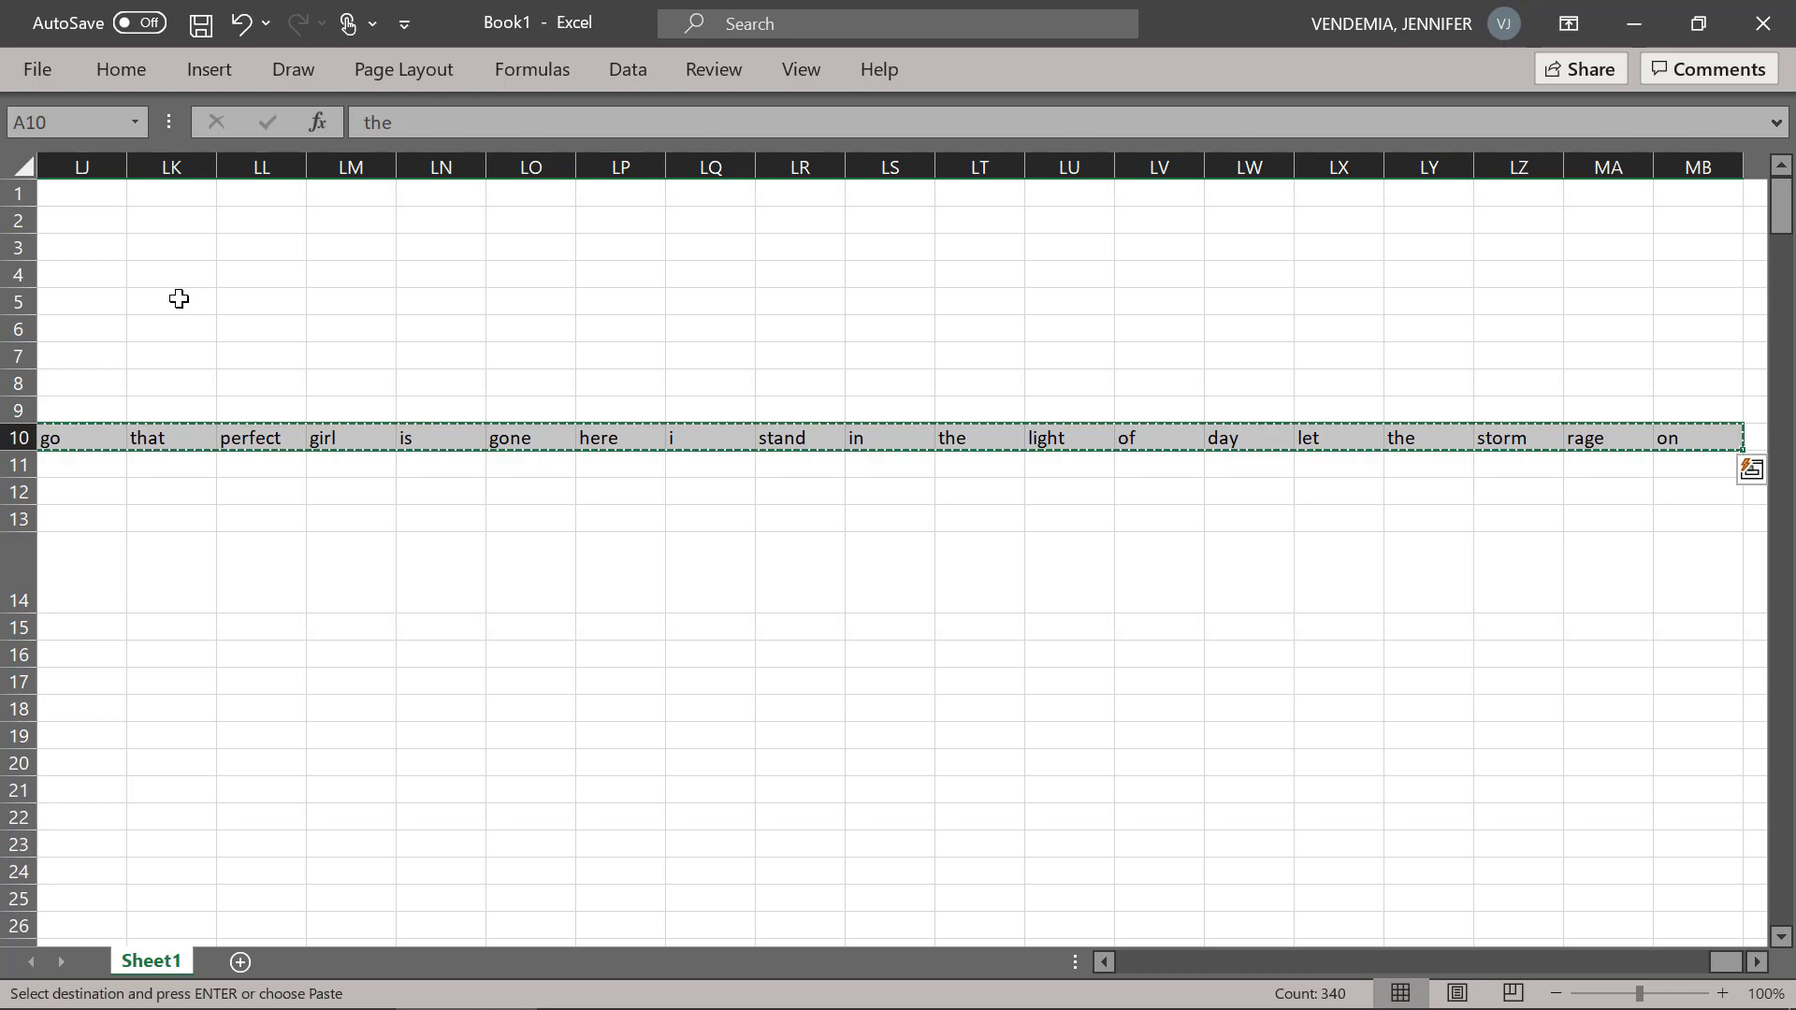
key(ctrl+Left)
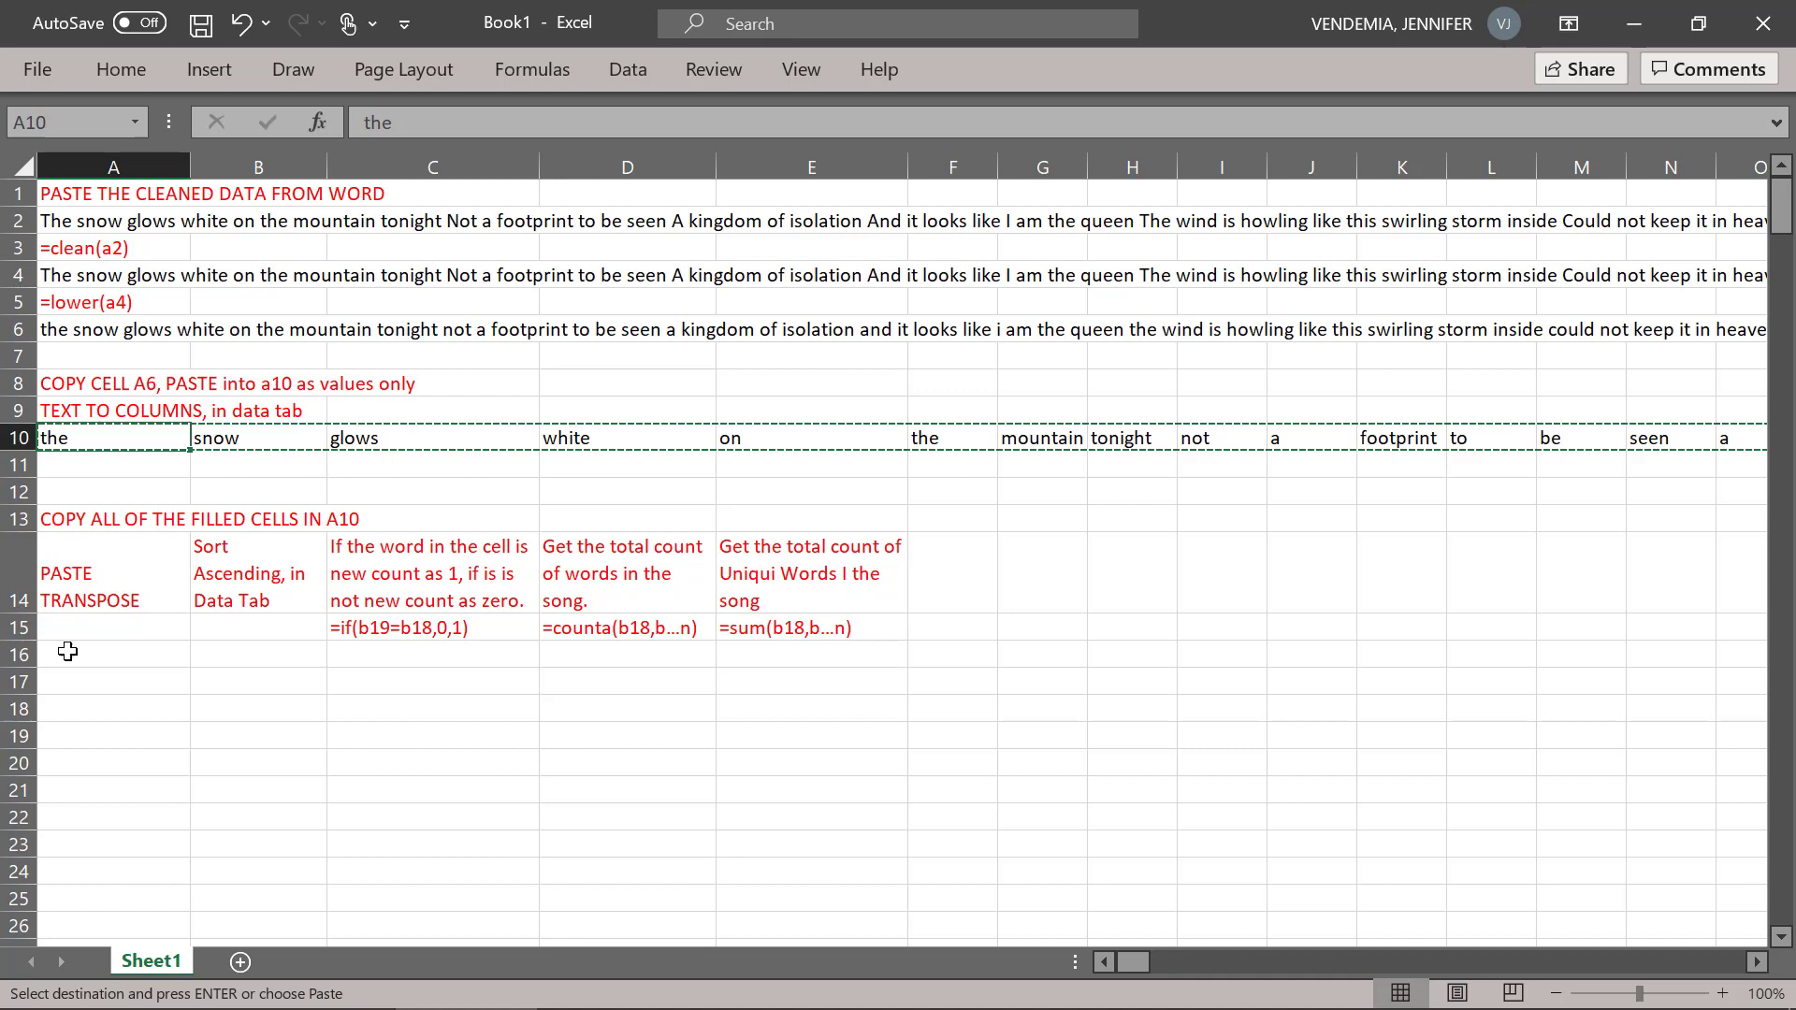
click(72, 711)
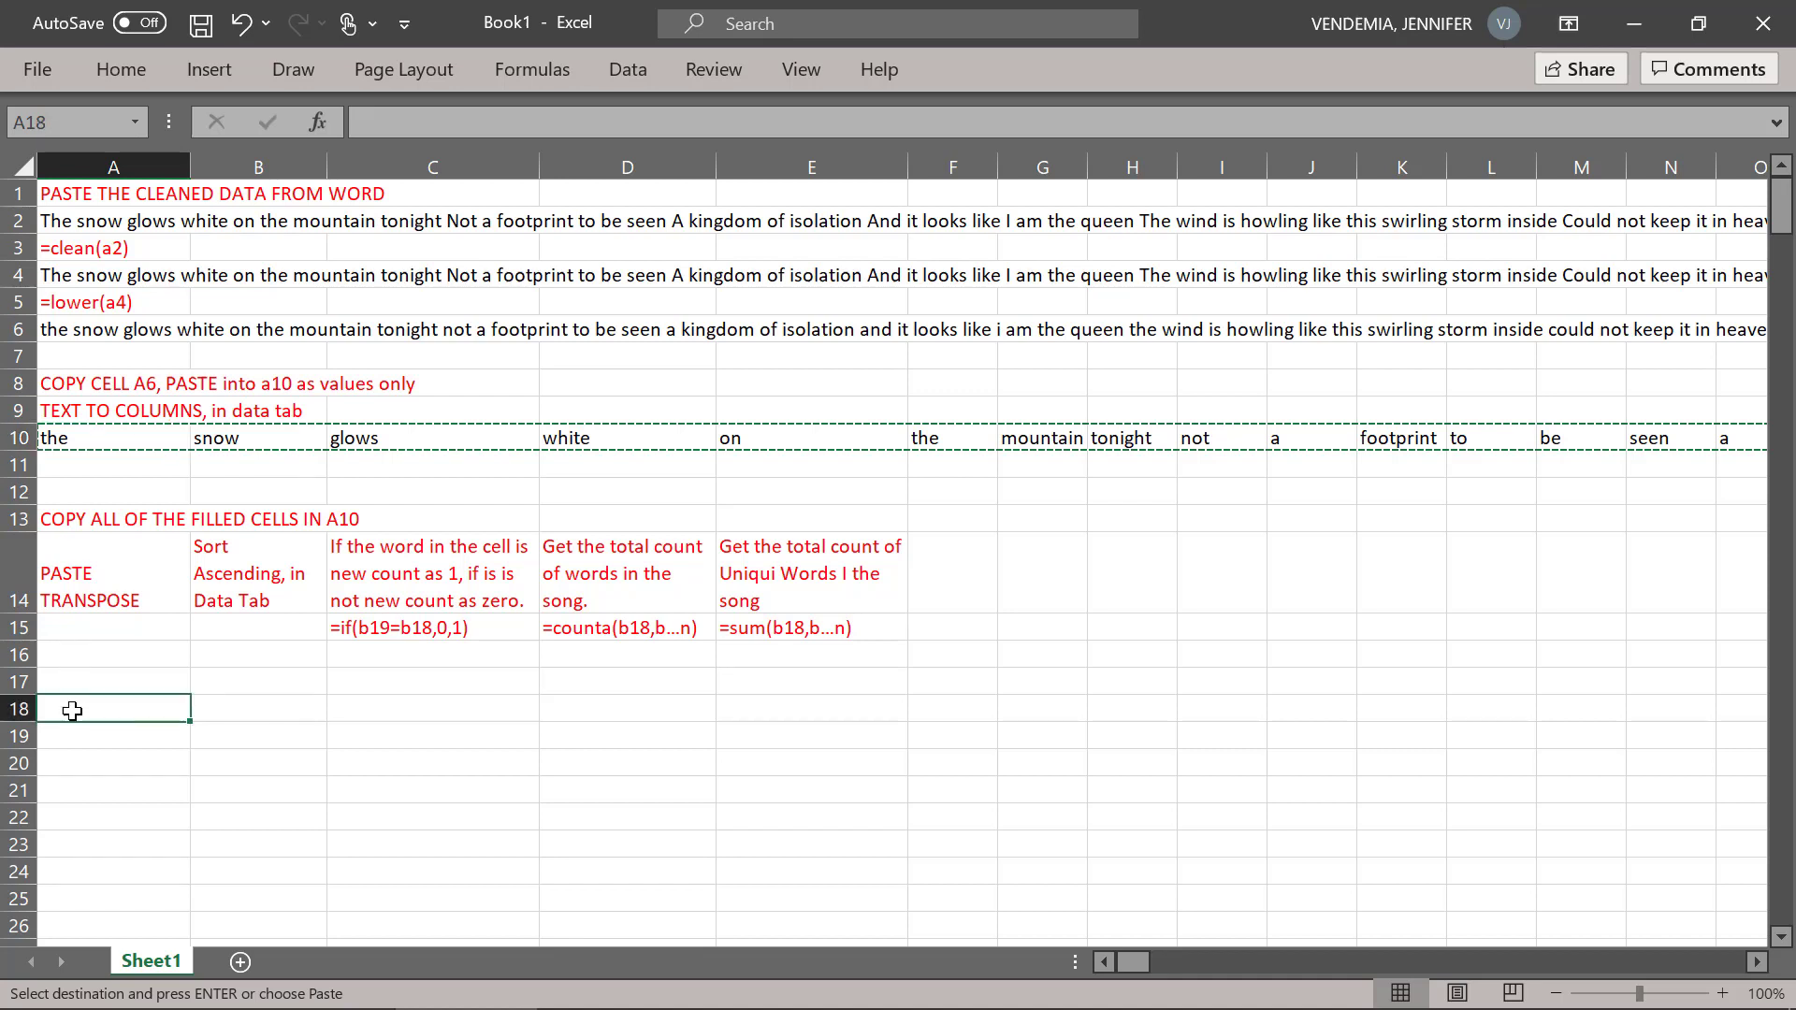
right_click(72, 711)
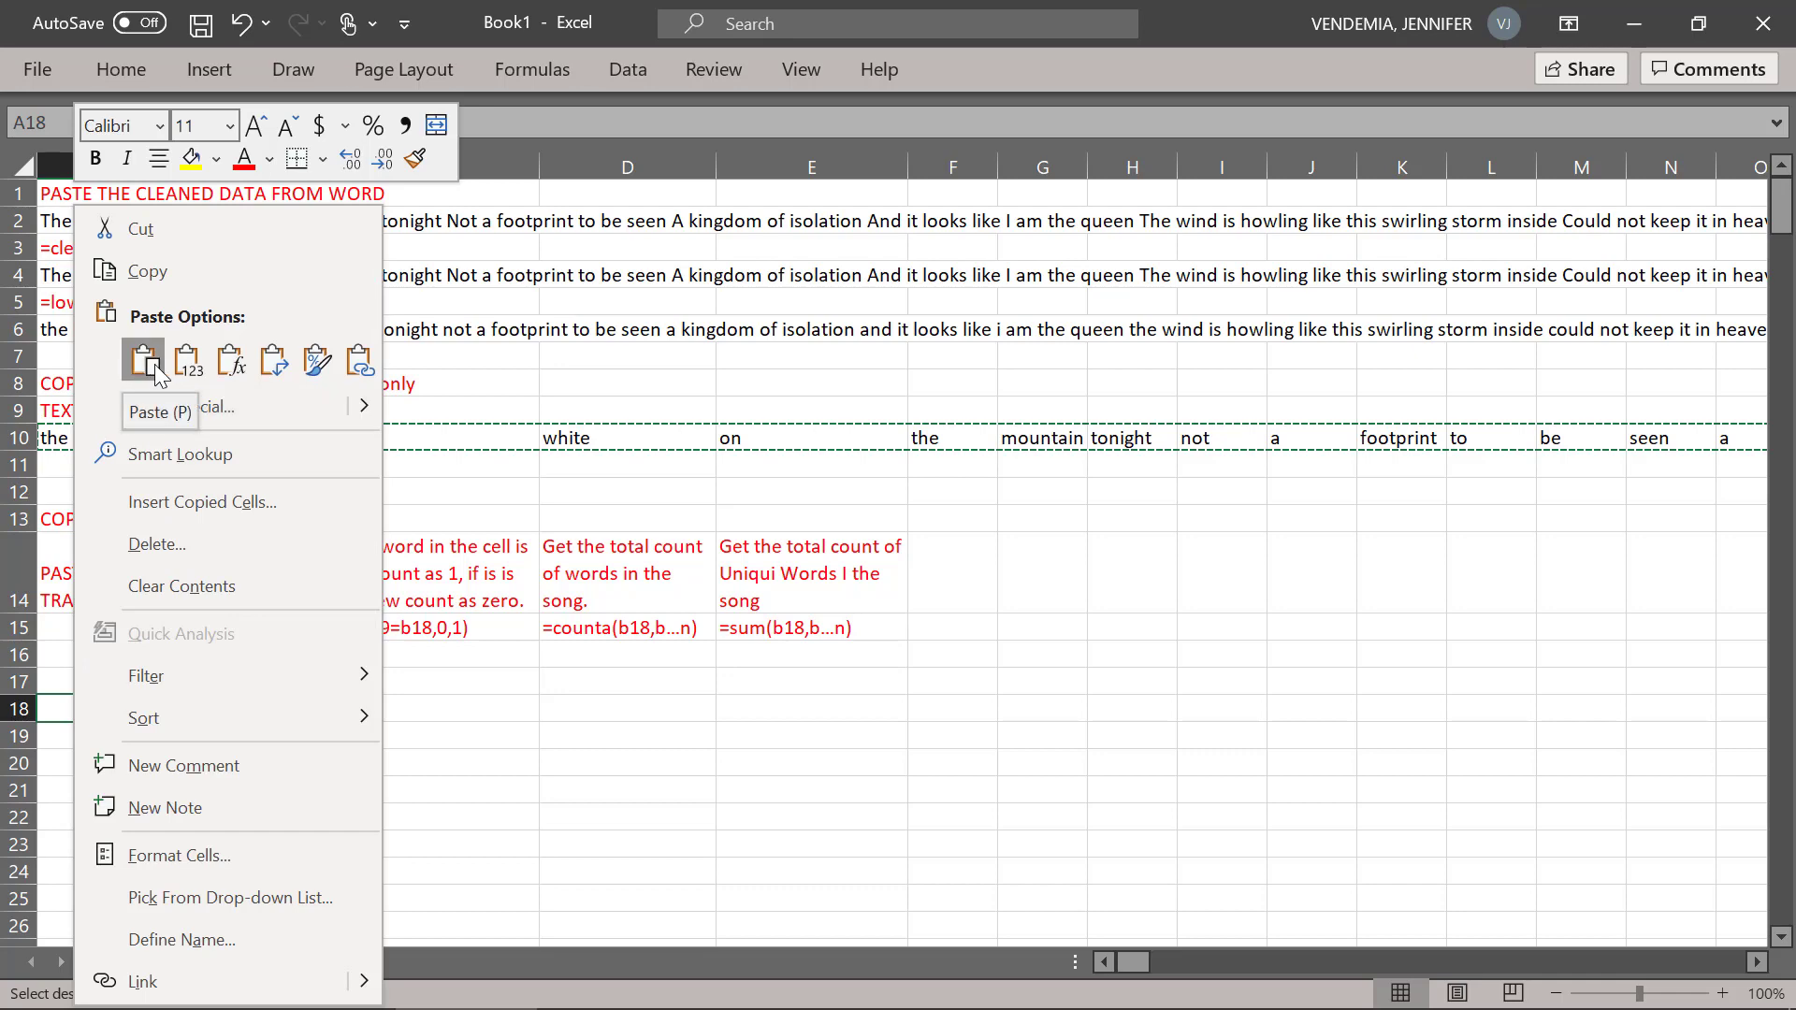
click(268, 374)
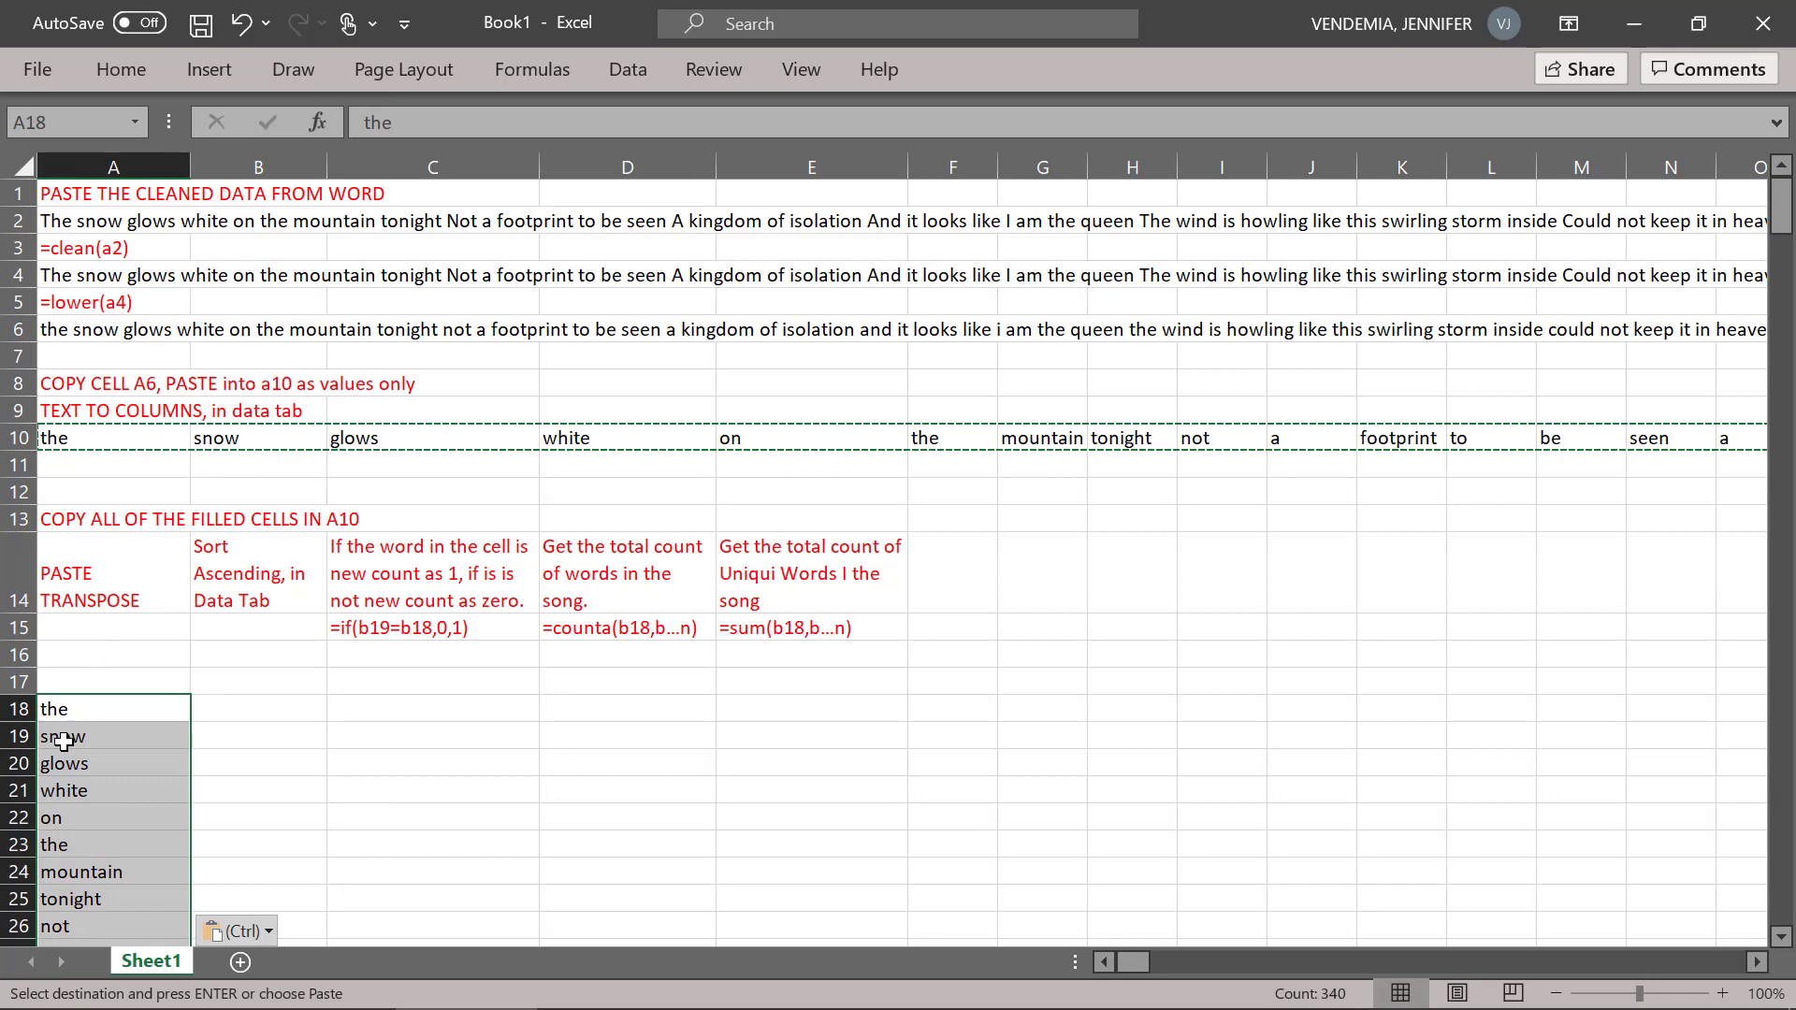
- Copy the column A word list and paste it as values into column B at B18
right_click(80, 717)
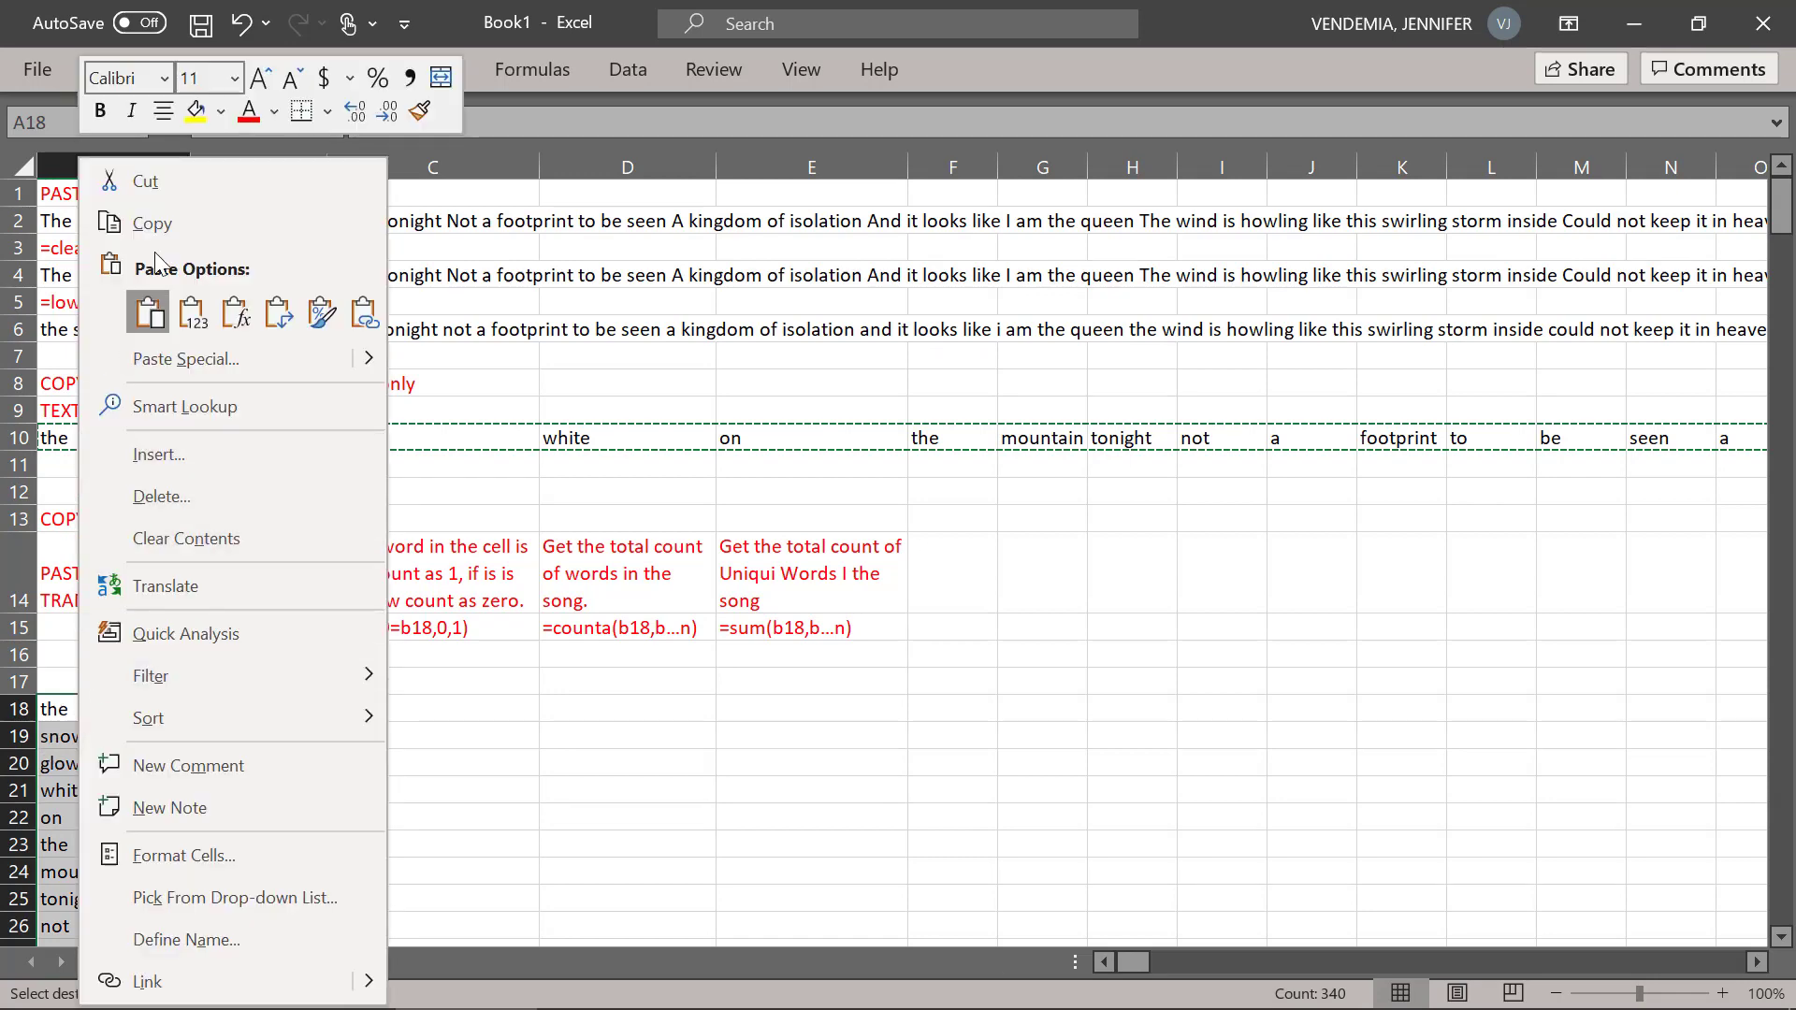
click(152, 223)
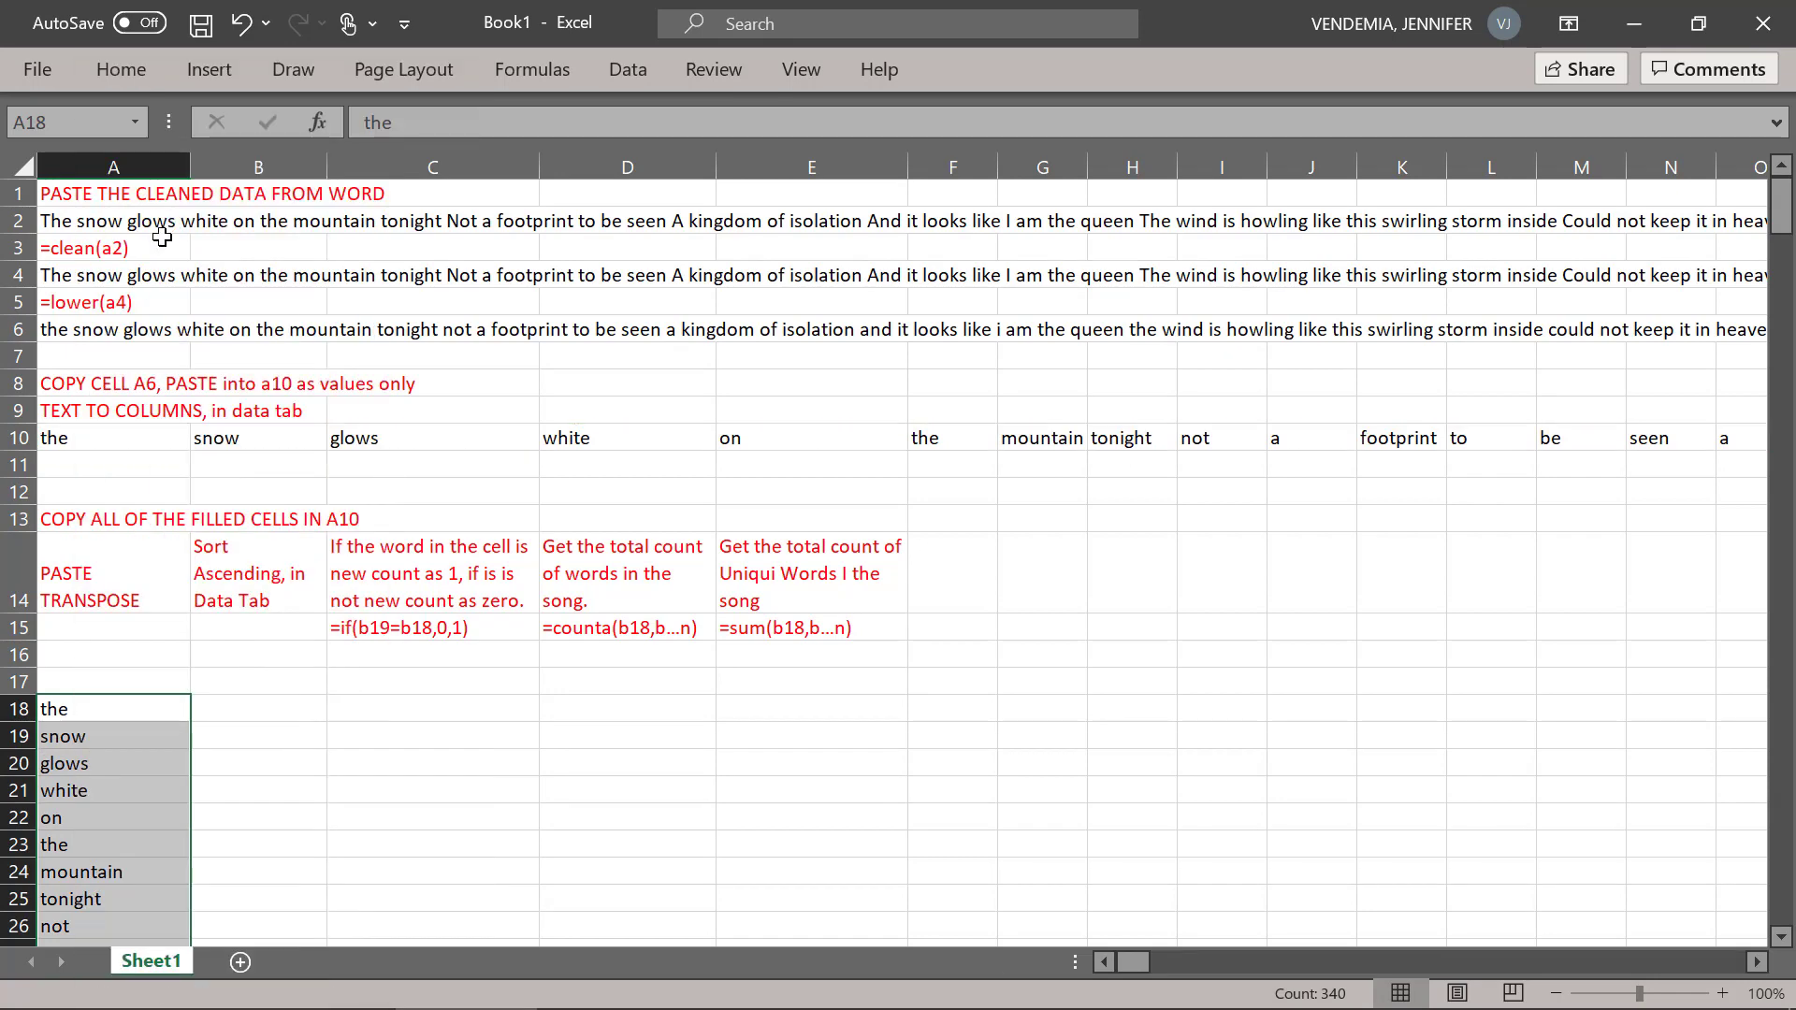
right_click(226, 714)
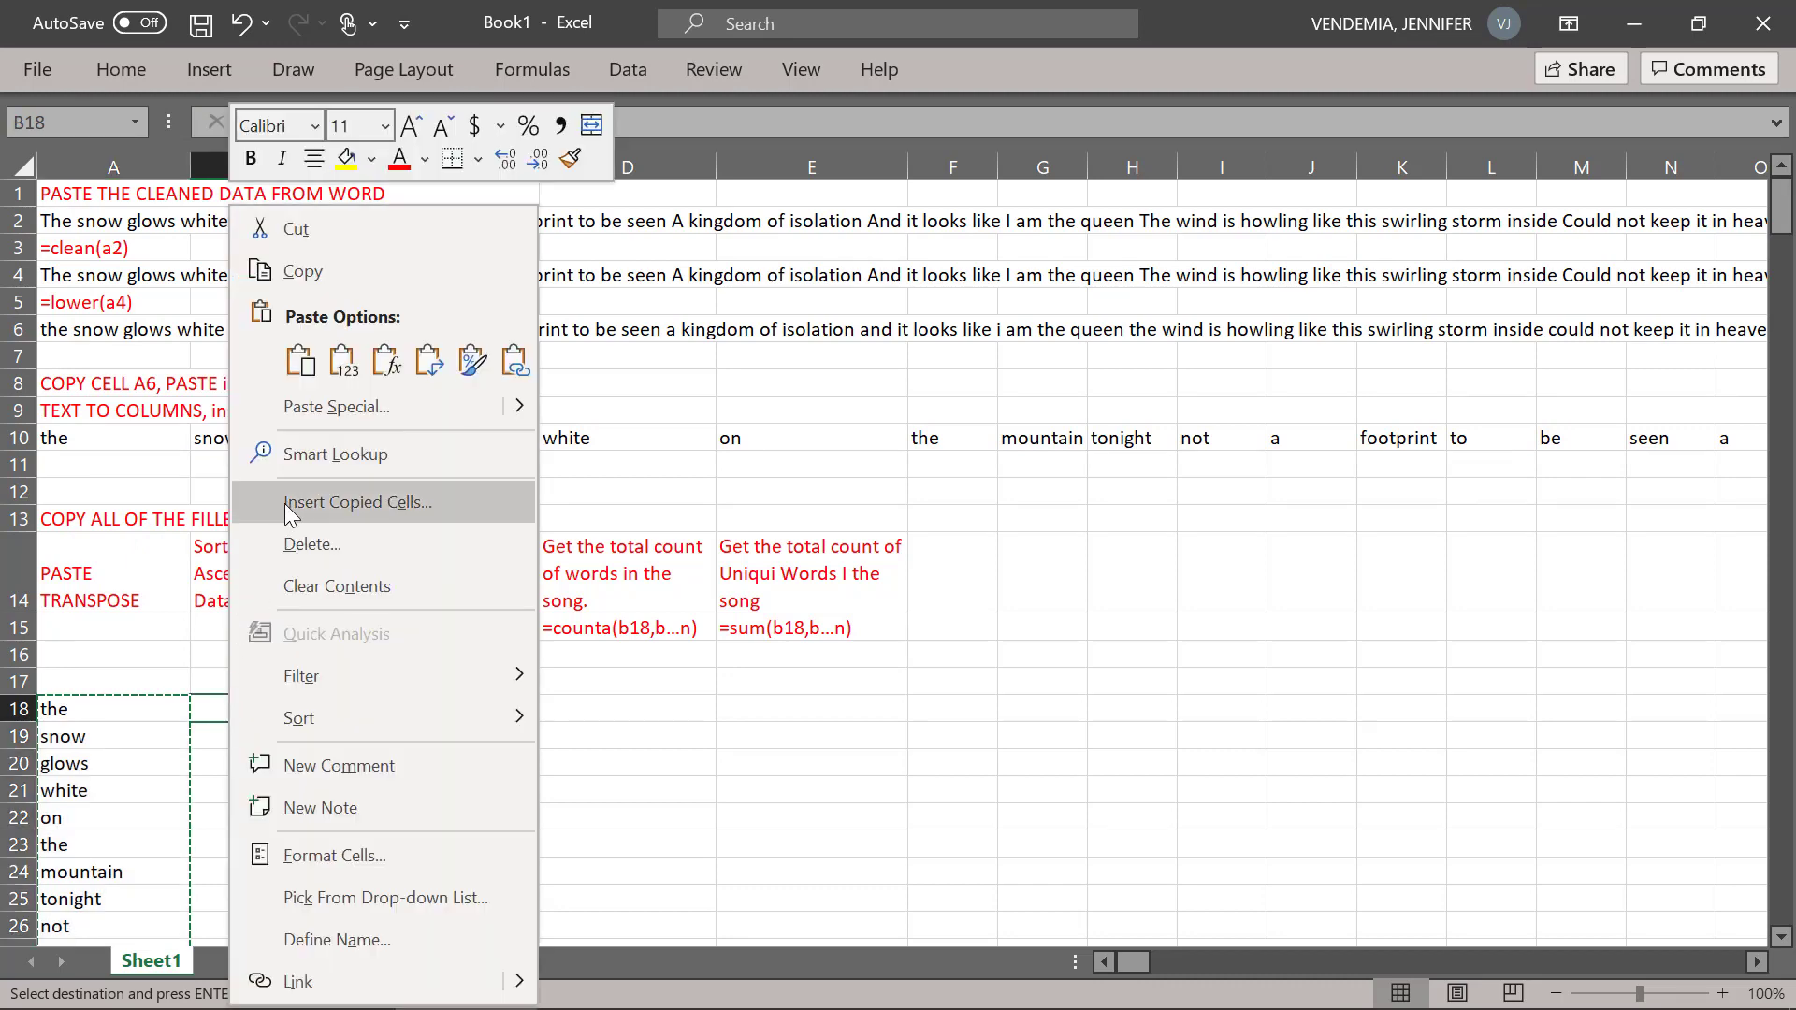
click(342, 362)
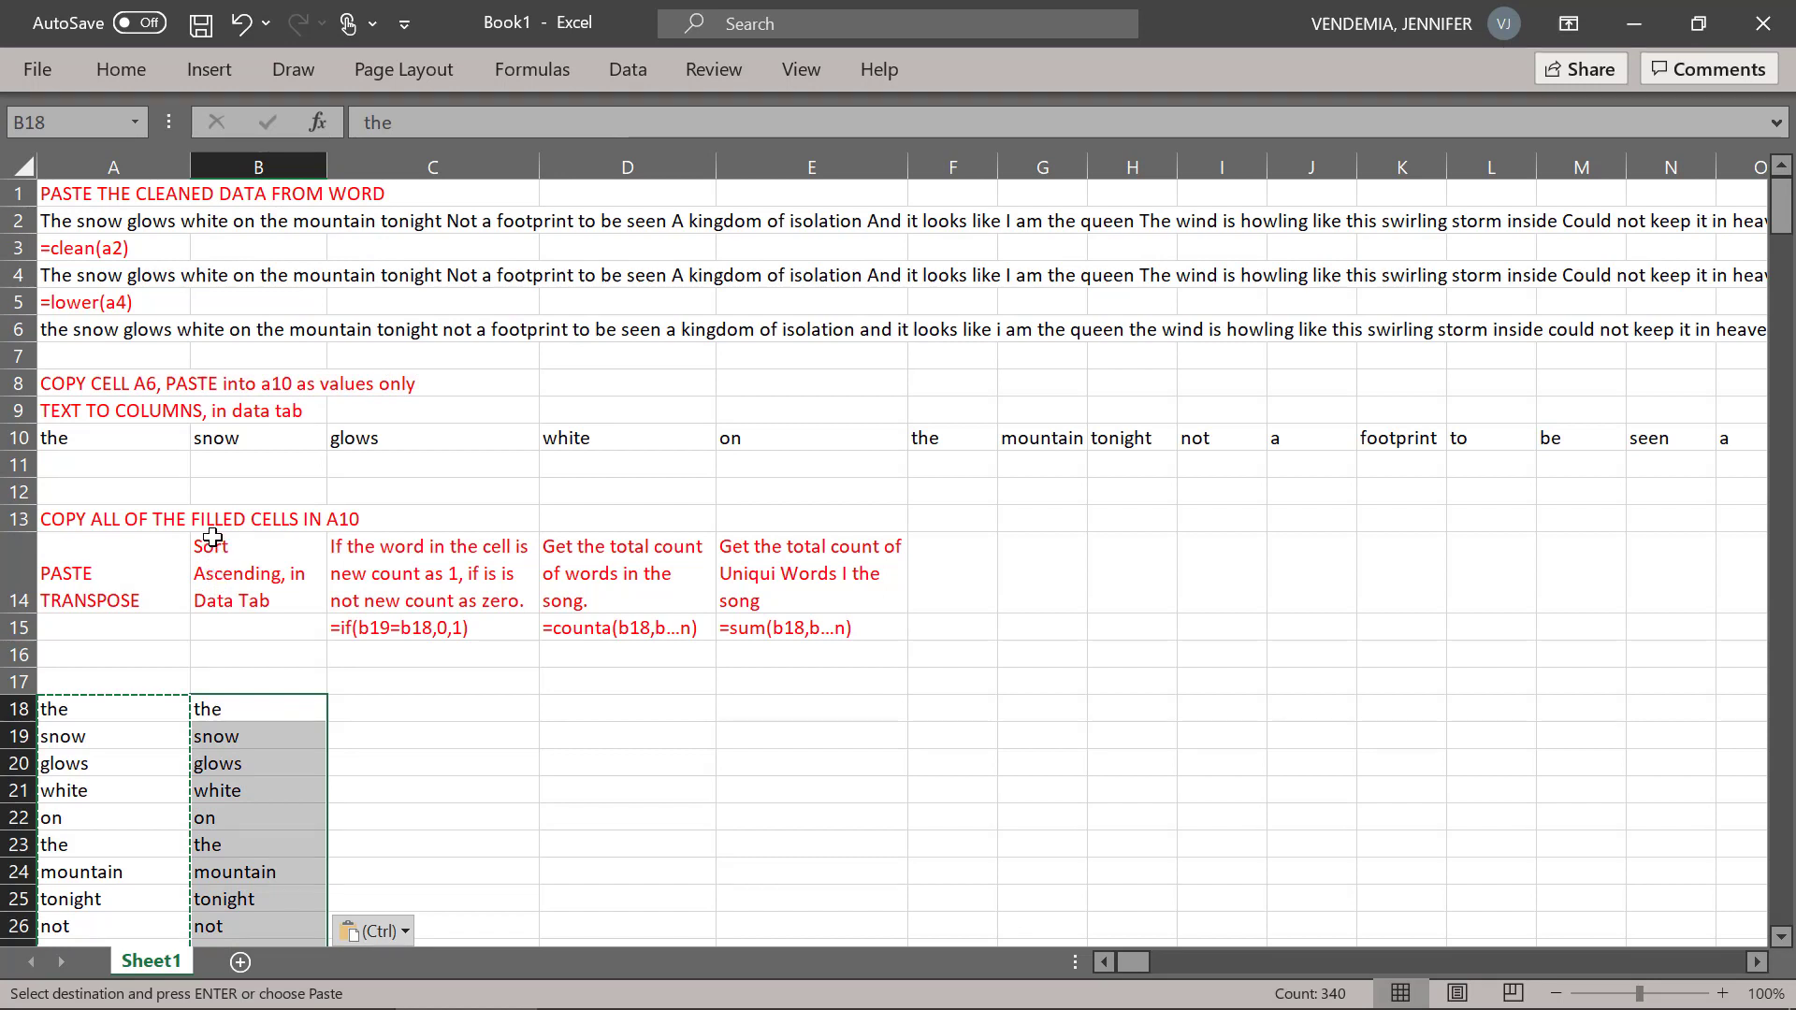
- Sort only column B's words A to Z, continuing with the current selection
click(618, 69)
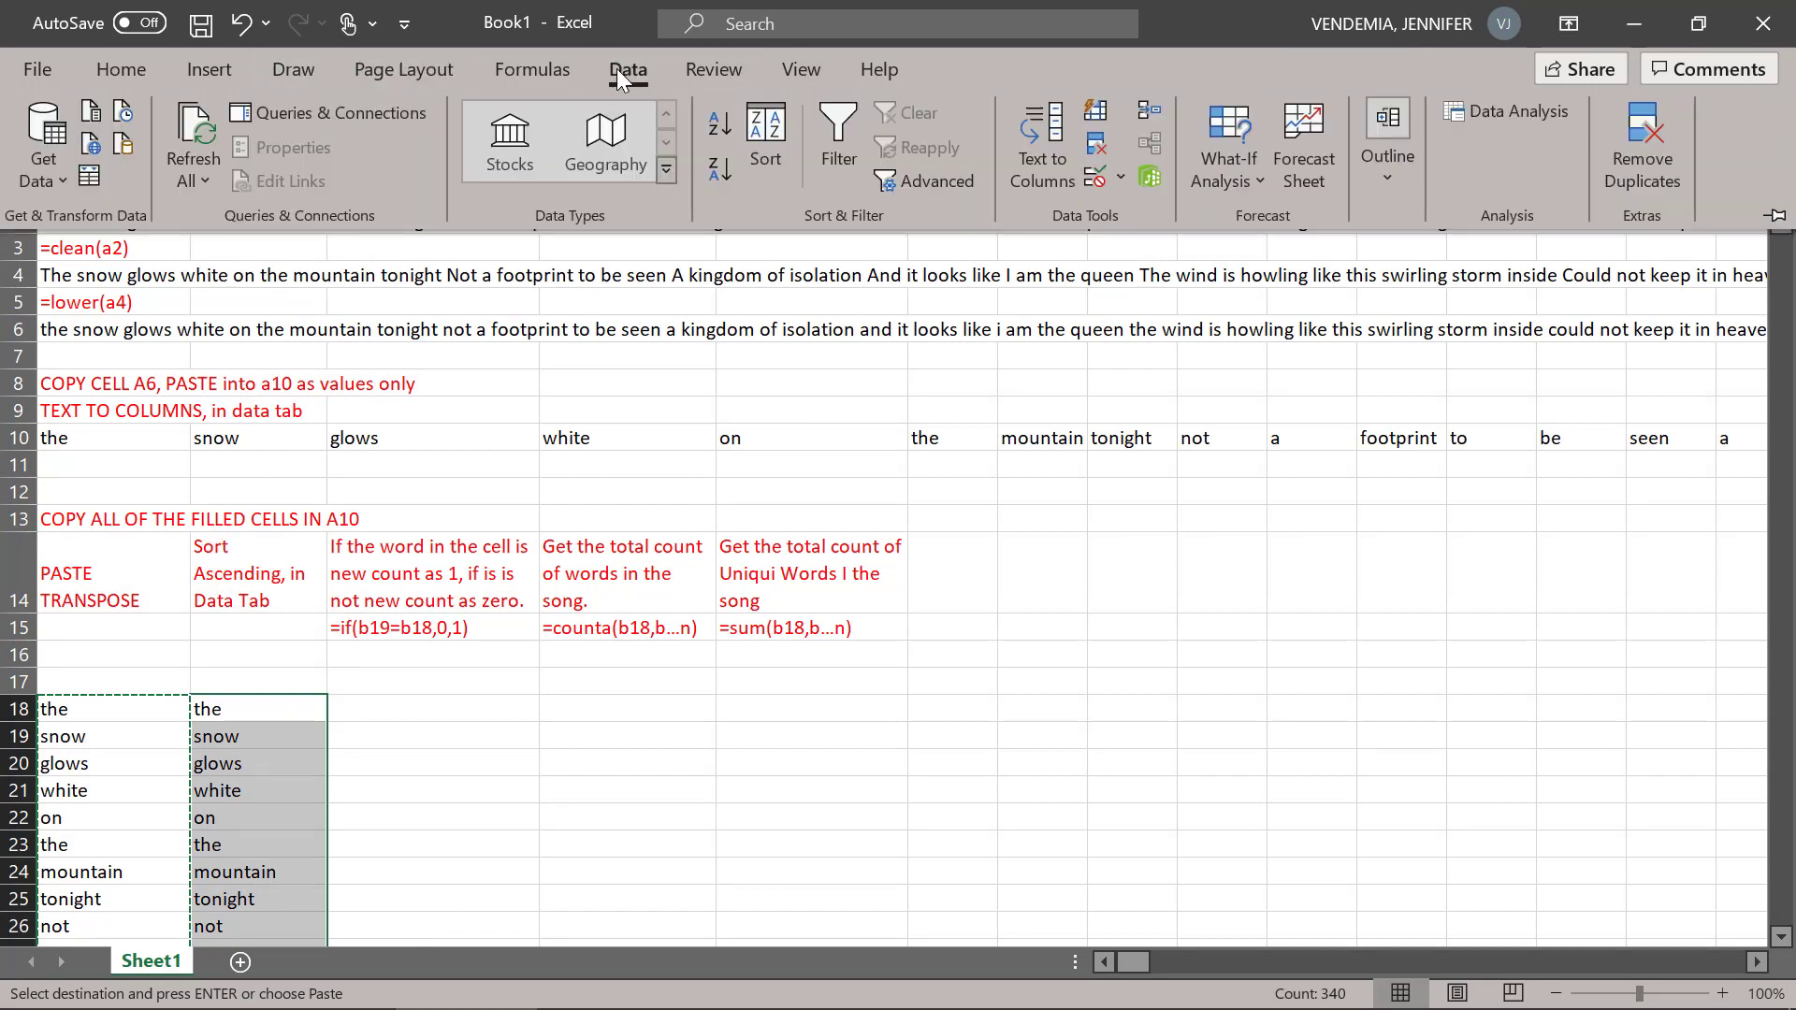
click(716, 121)
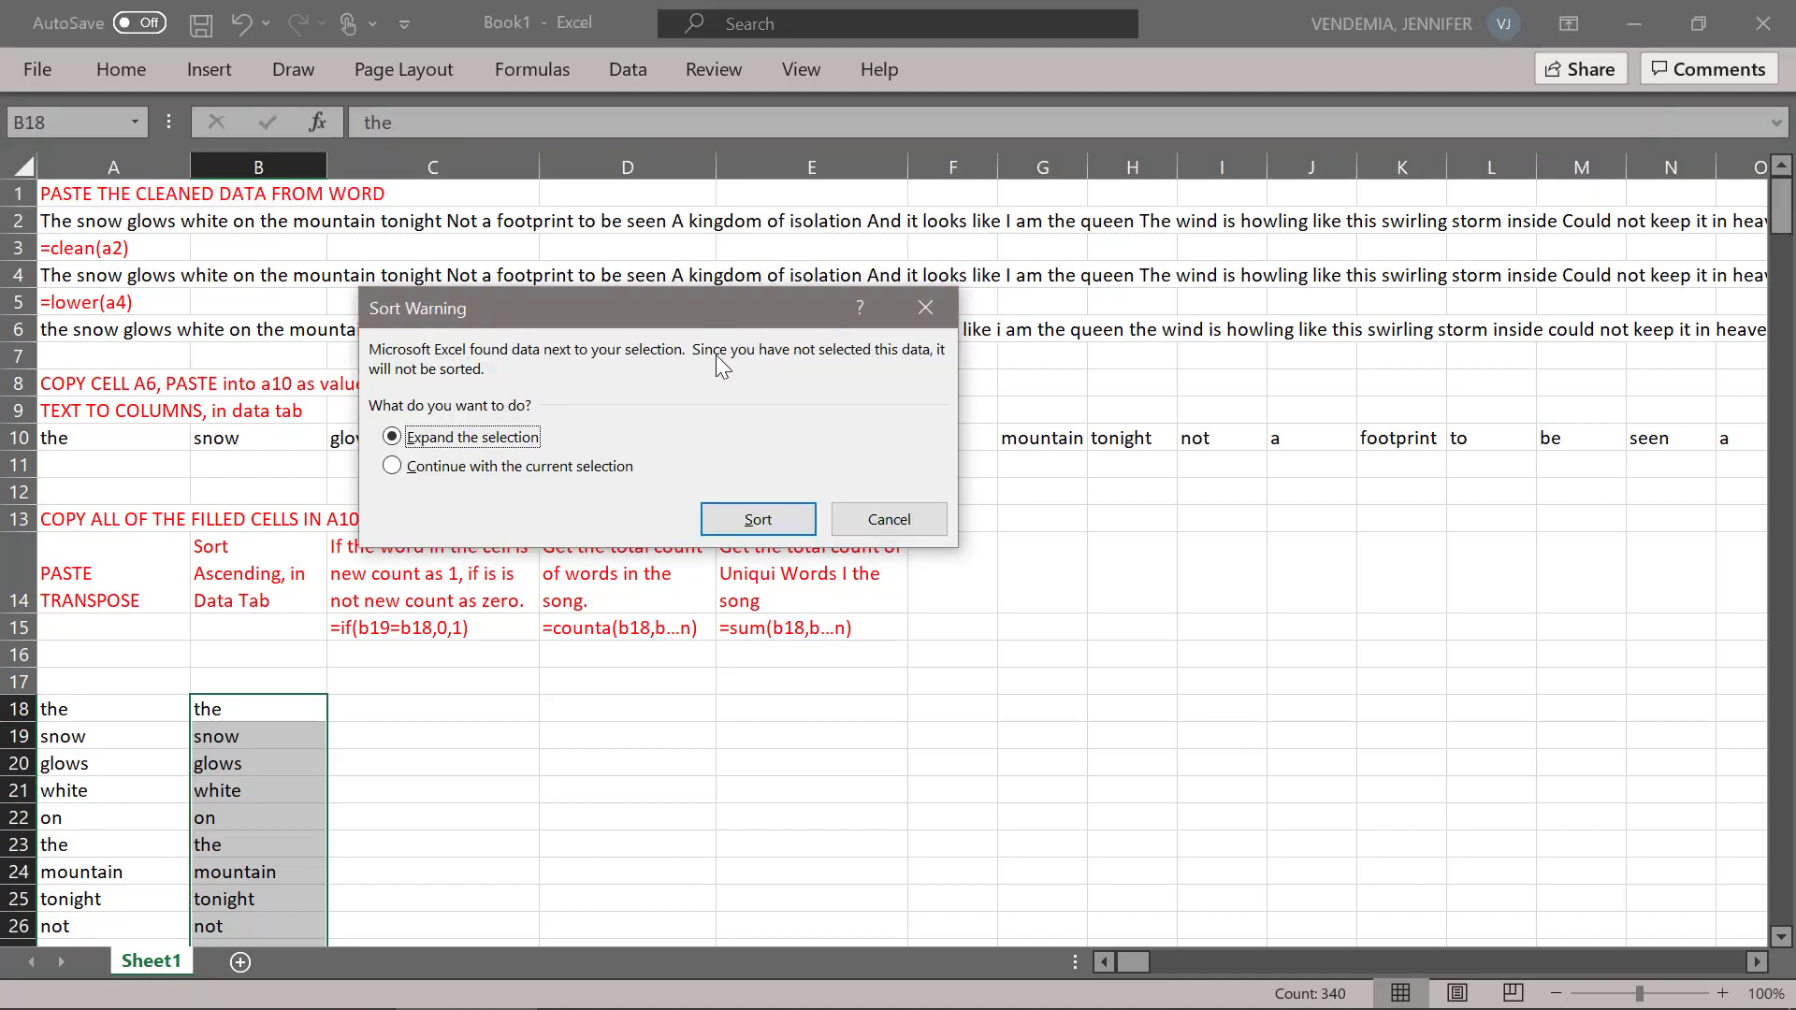
click(566, 466)
click(749, 519)
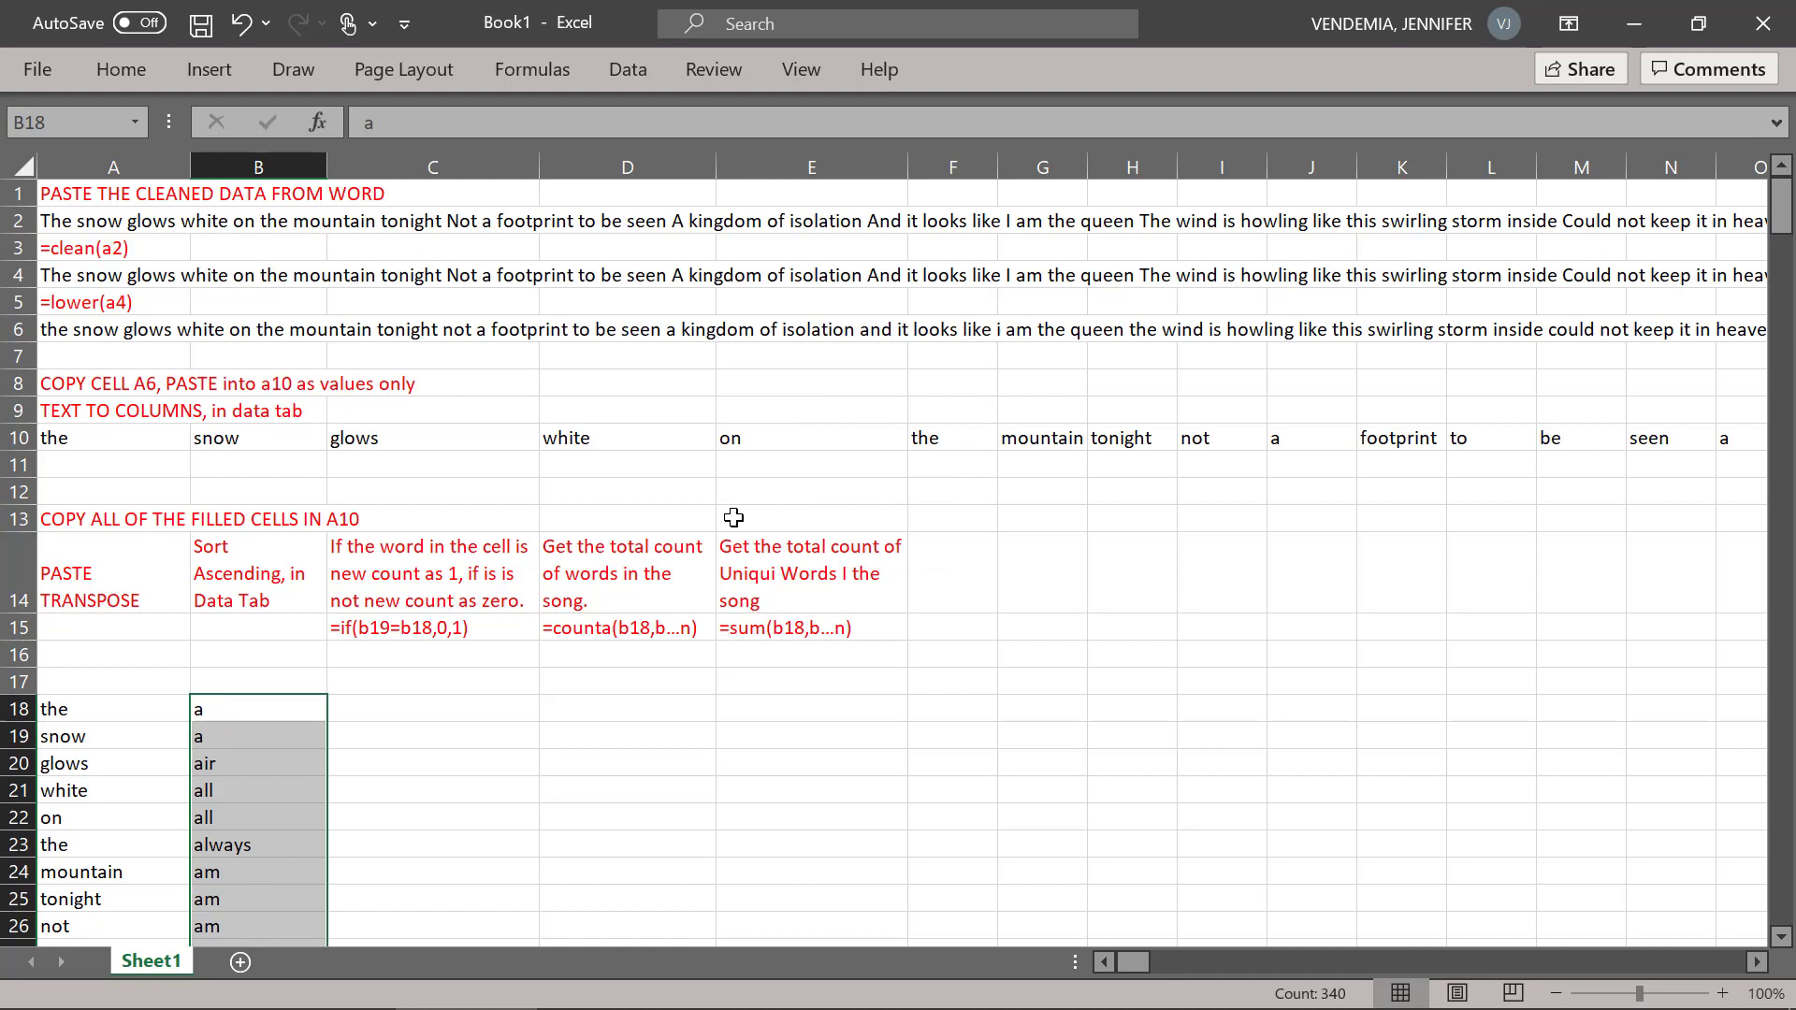
click(392, 729)
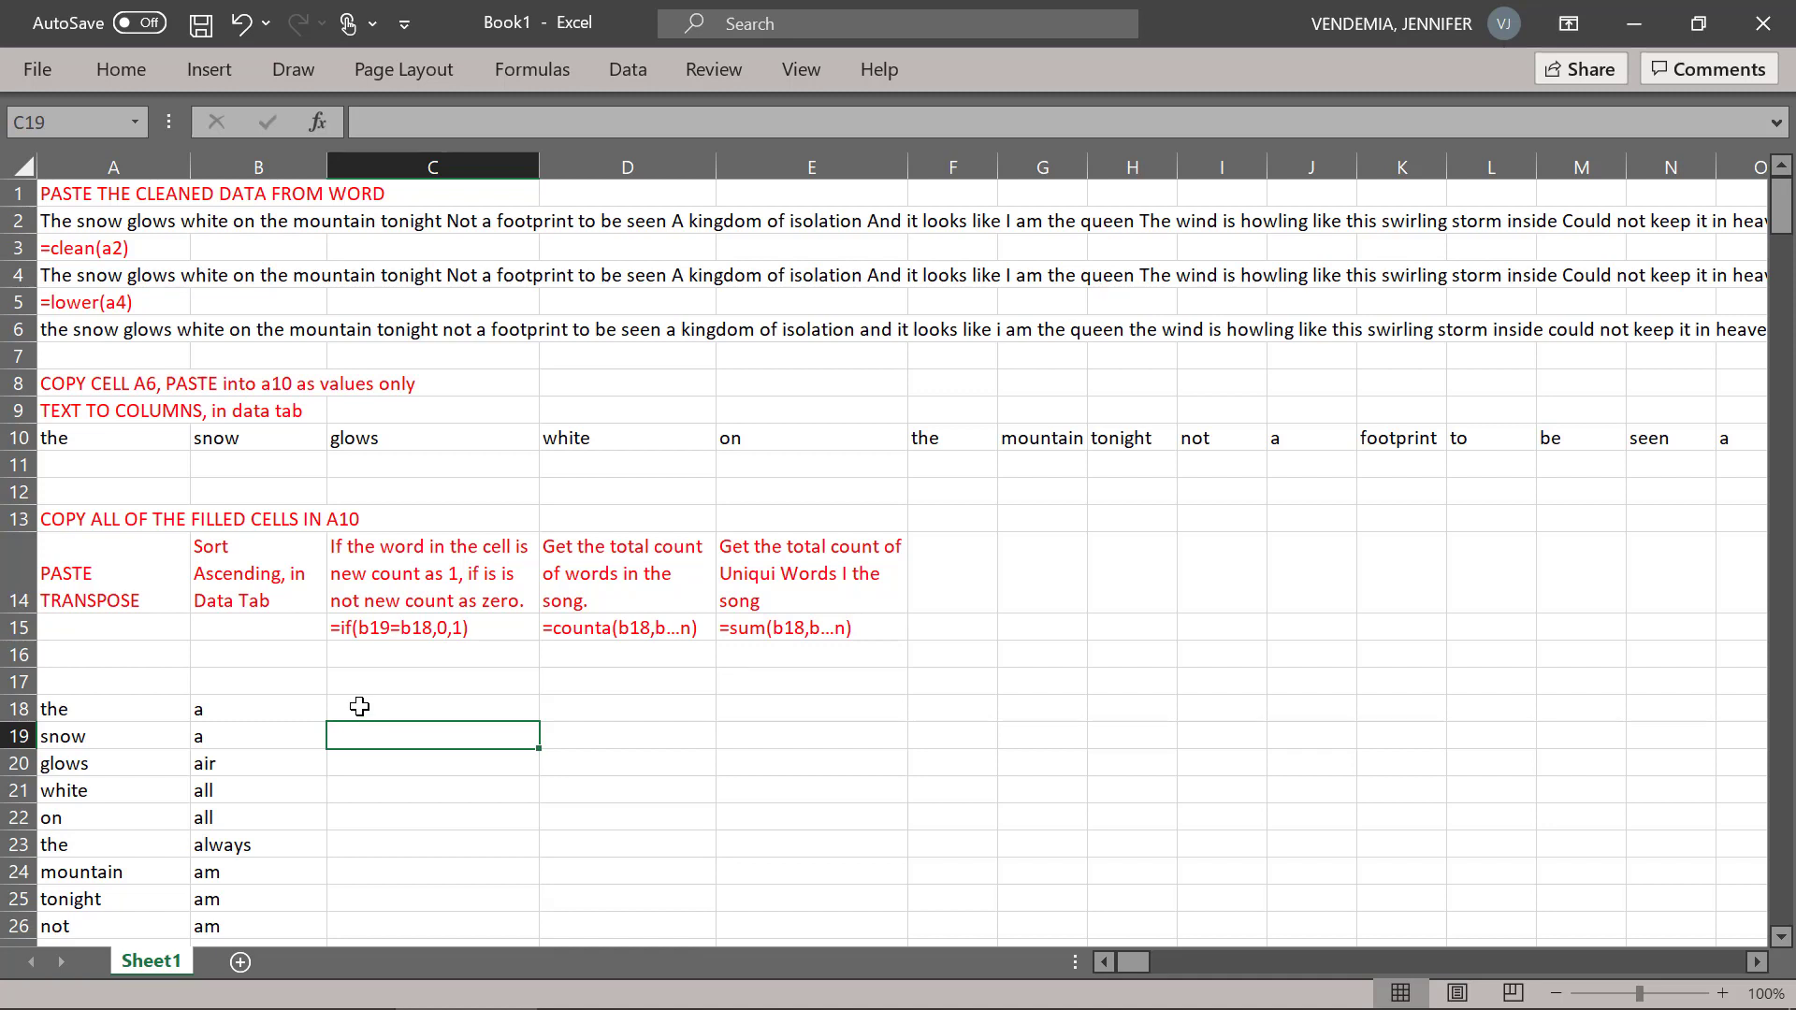
- Enter =IF(B19=B18,0,1) in C19 to flag repeated words, then copy the cell
text(-i)
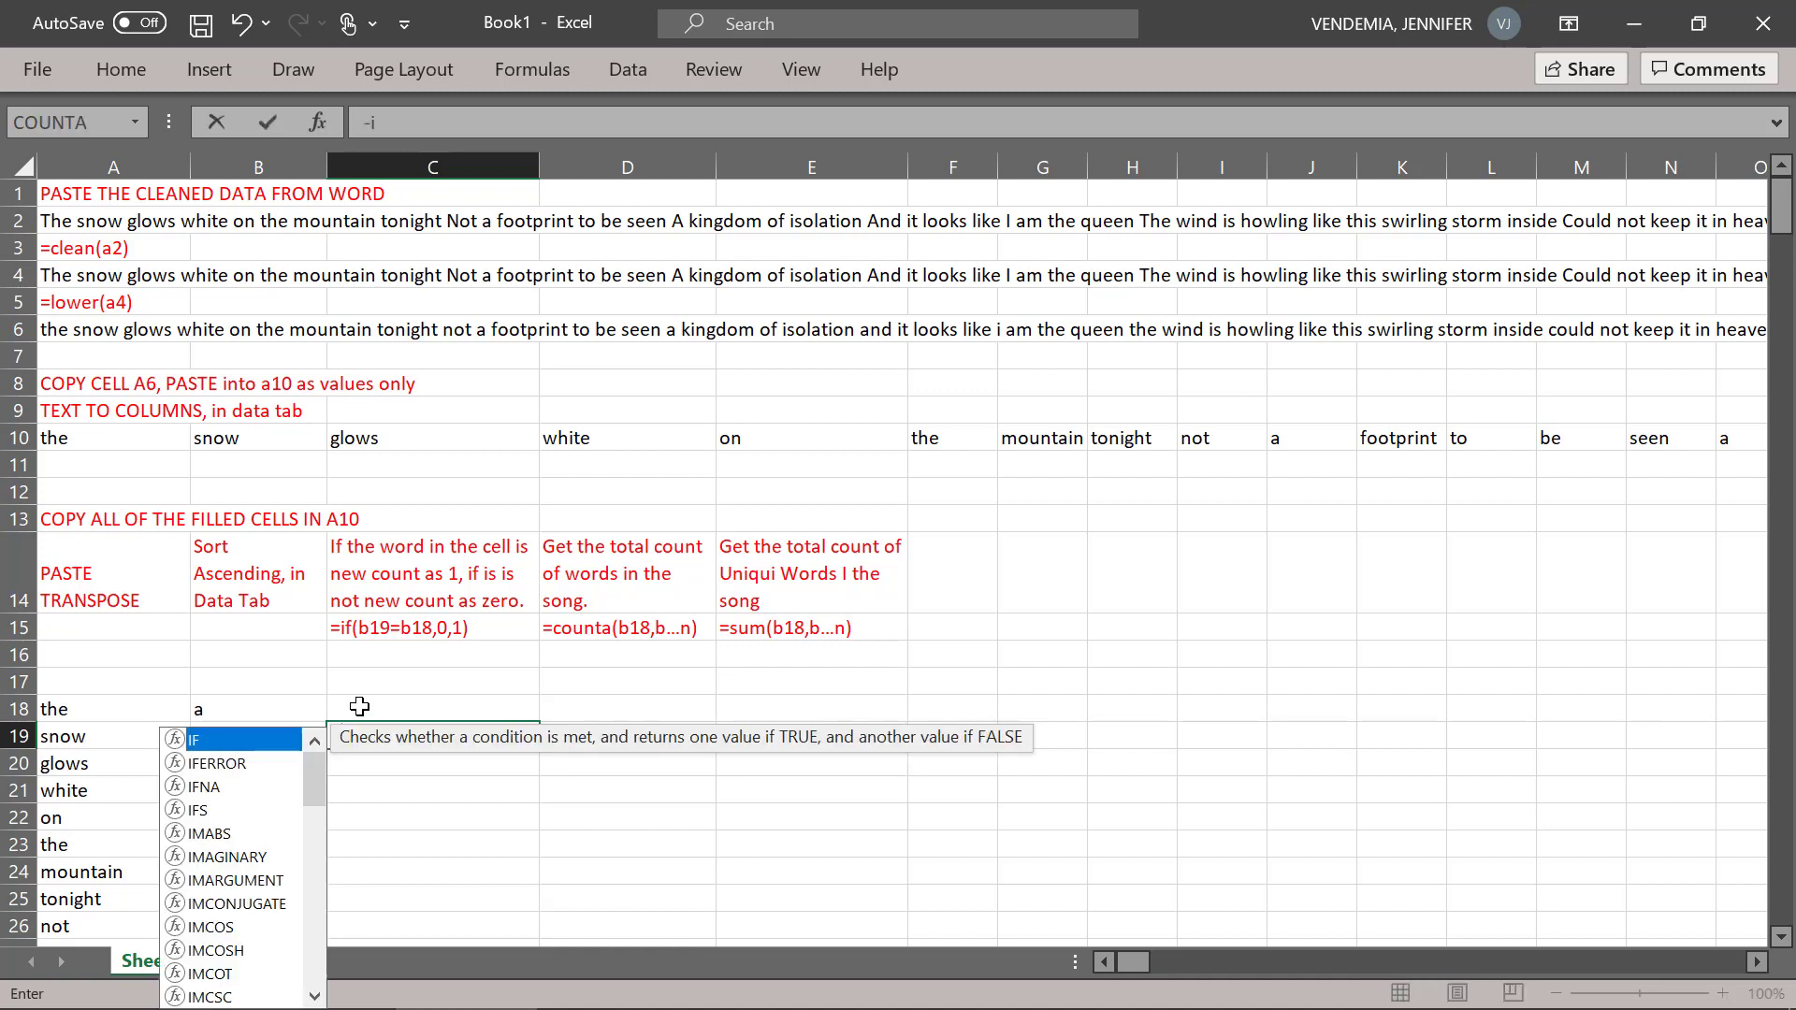
text(f)
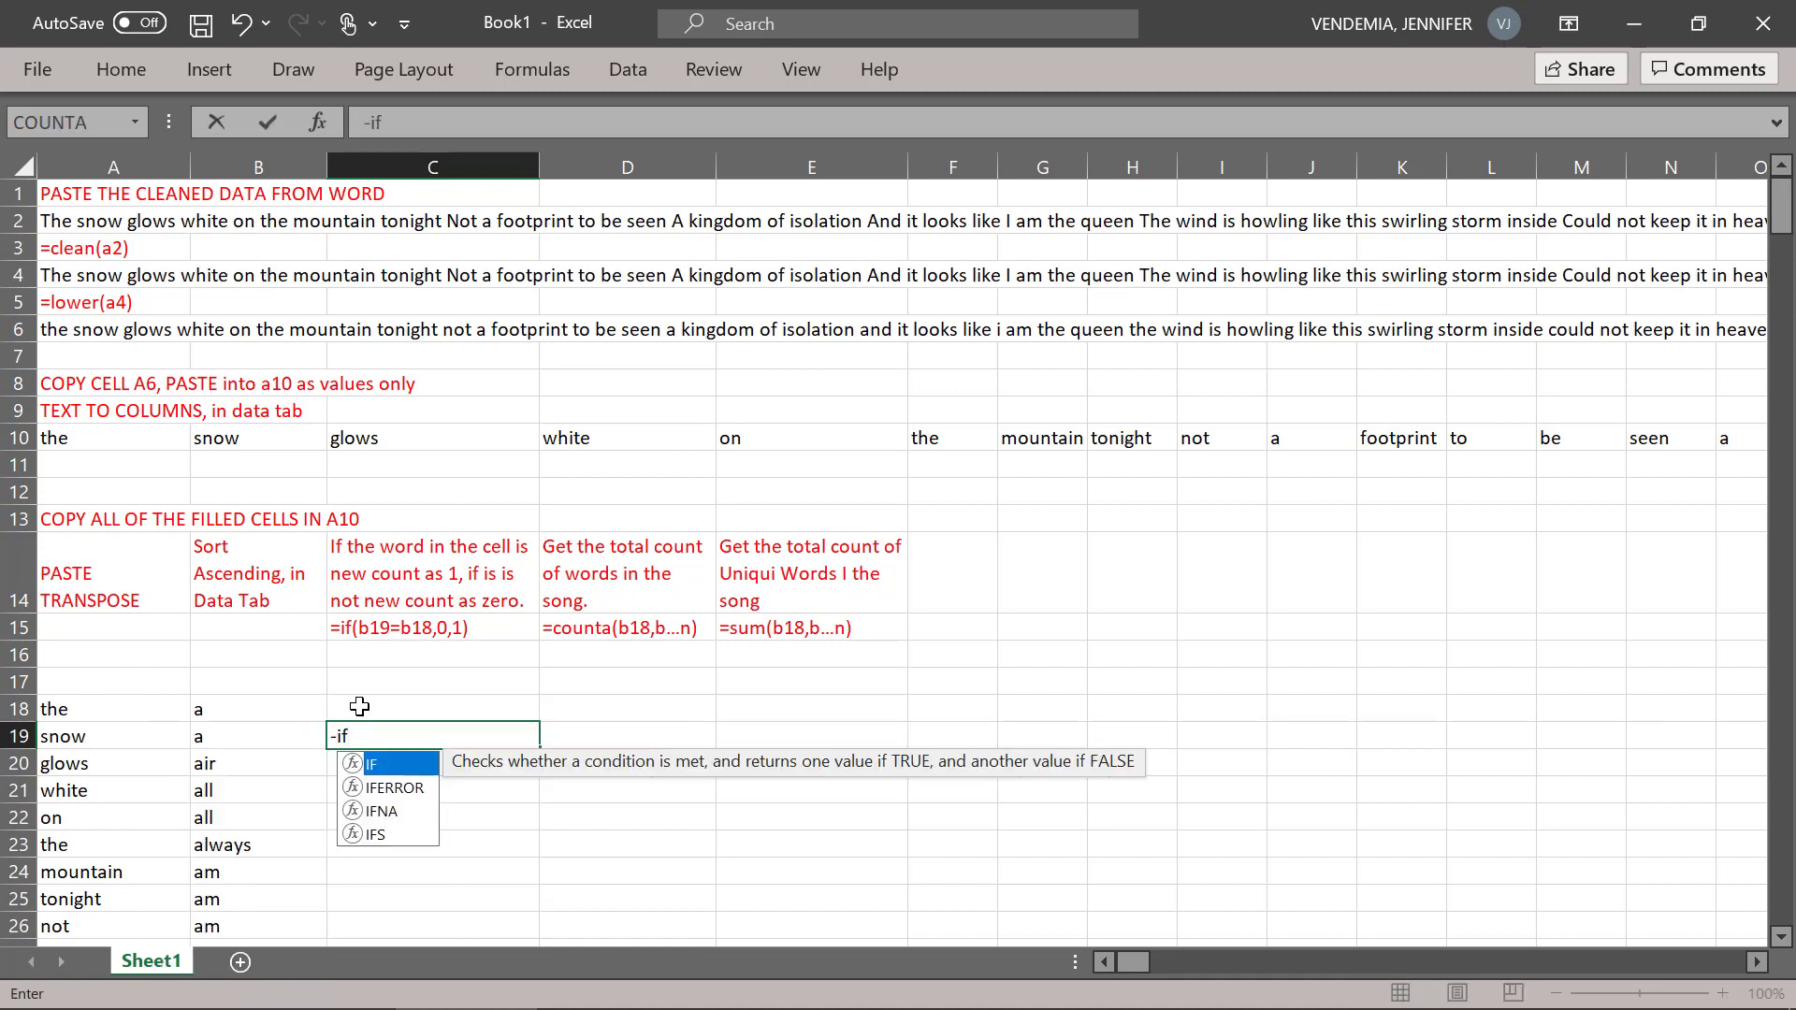
key(BackSpace)
key(BackSpace)
key(BackSpace)
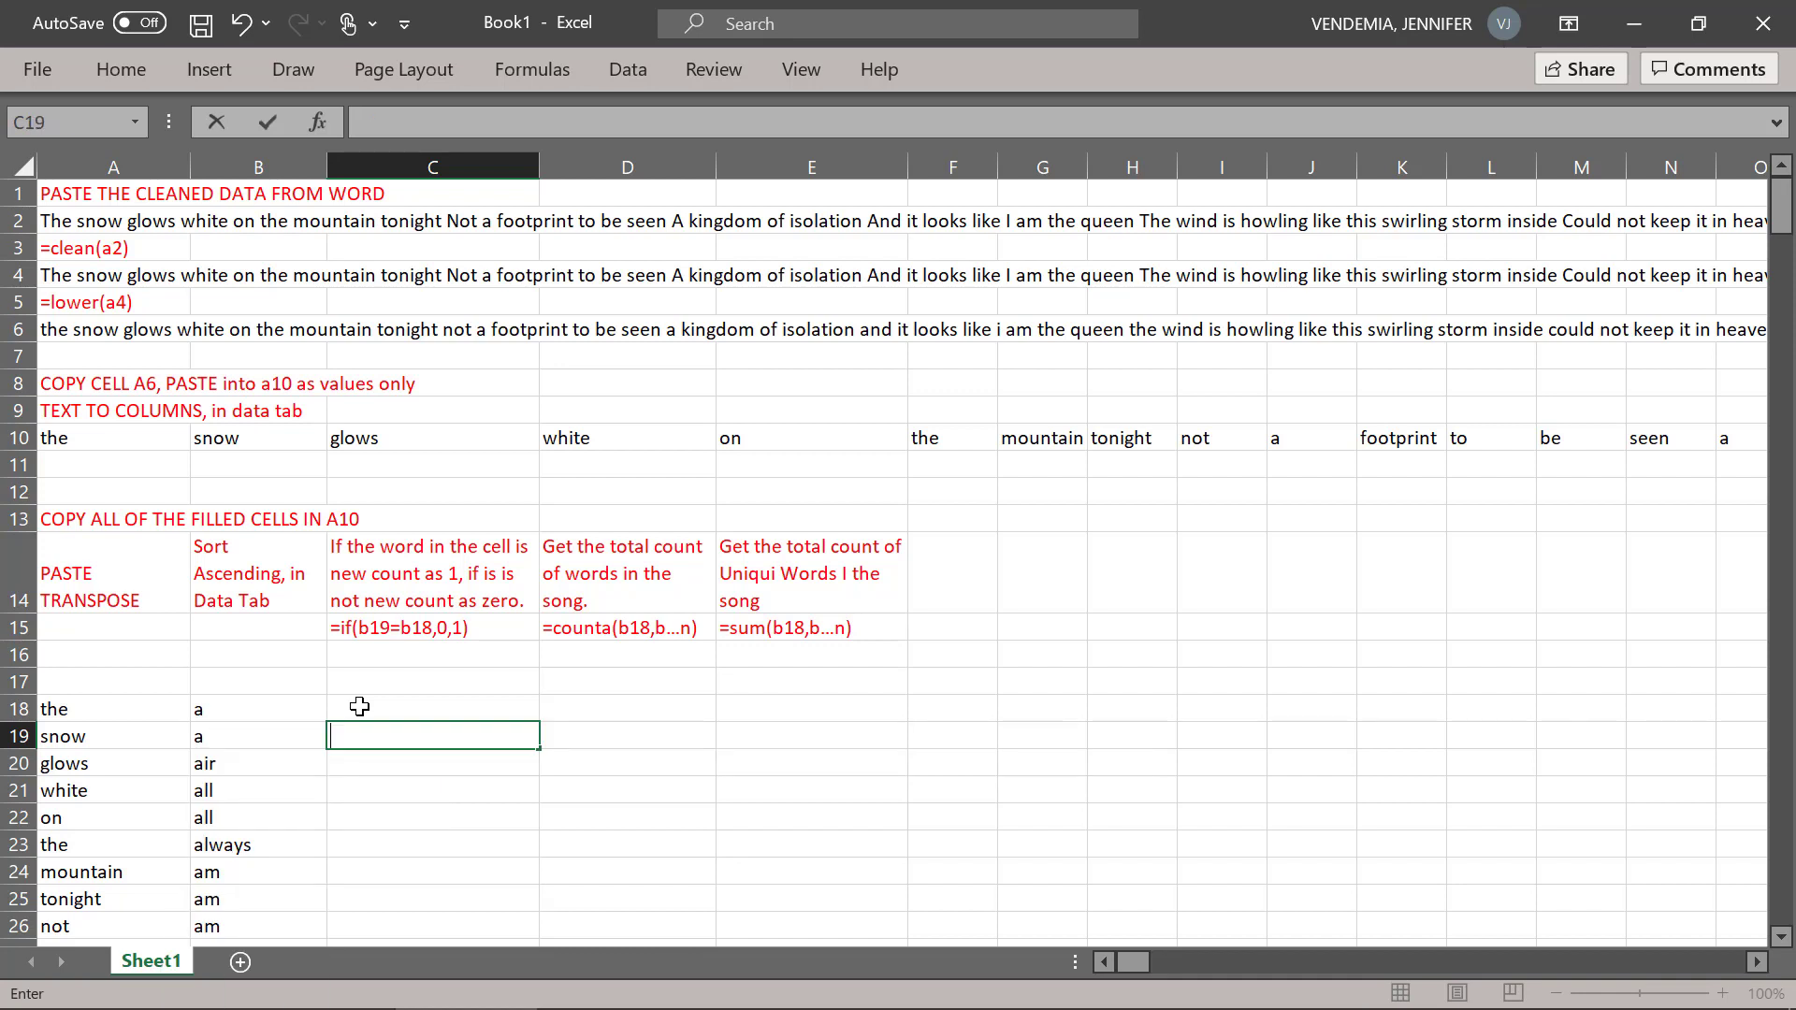
text(=if)
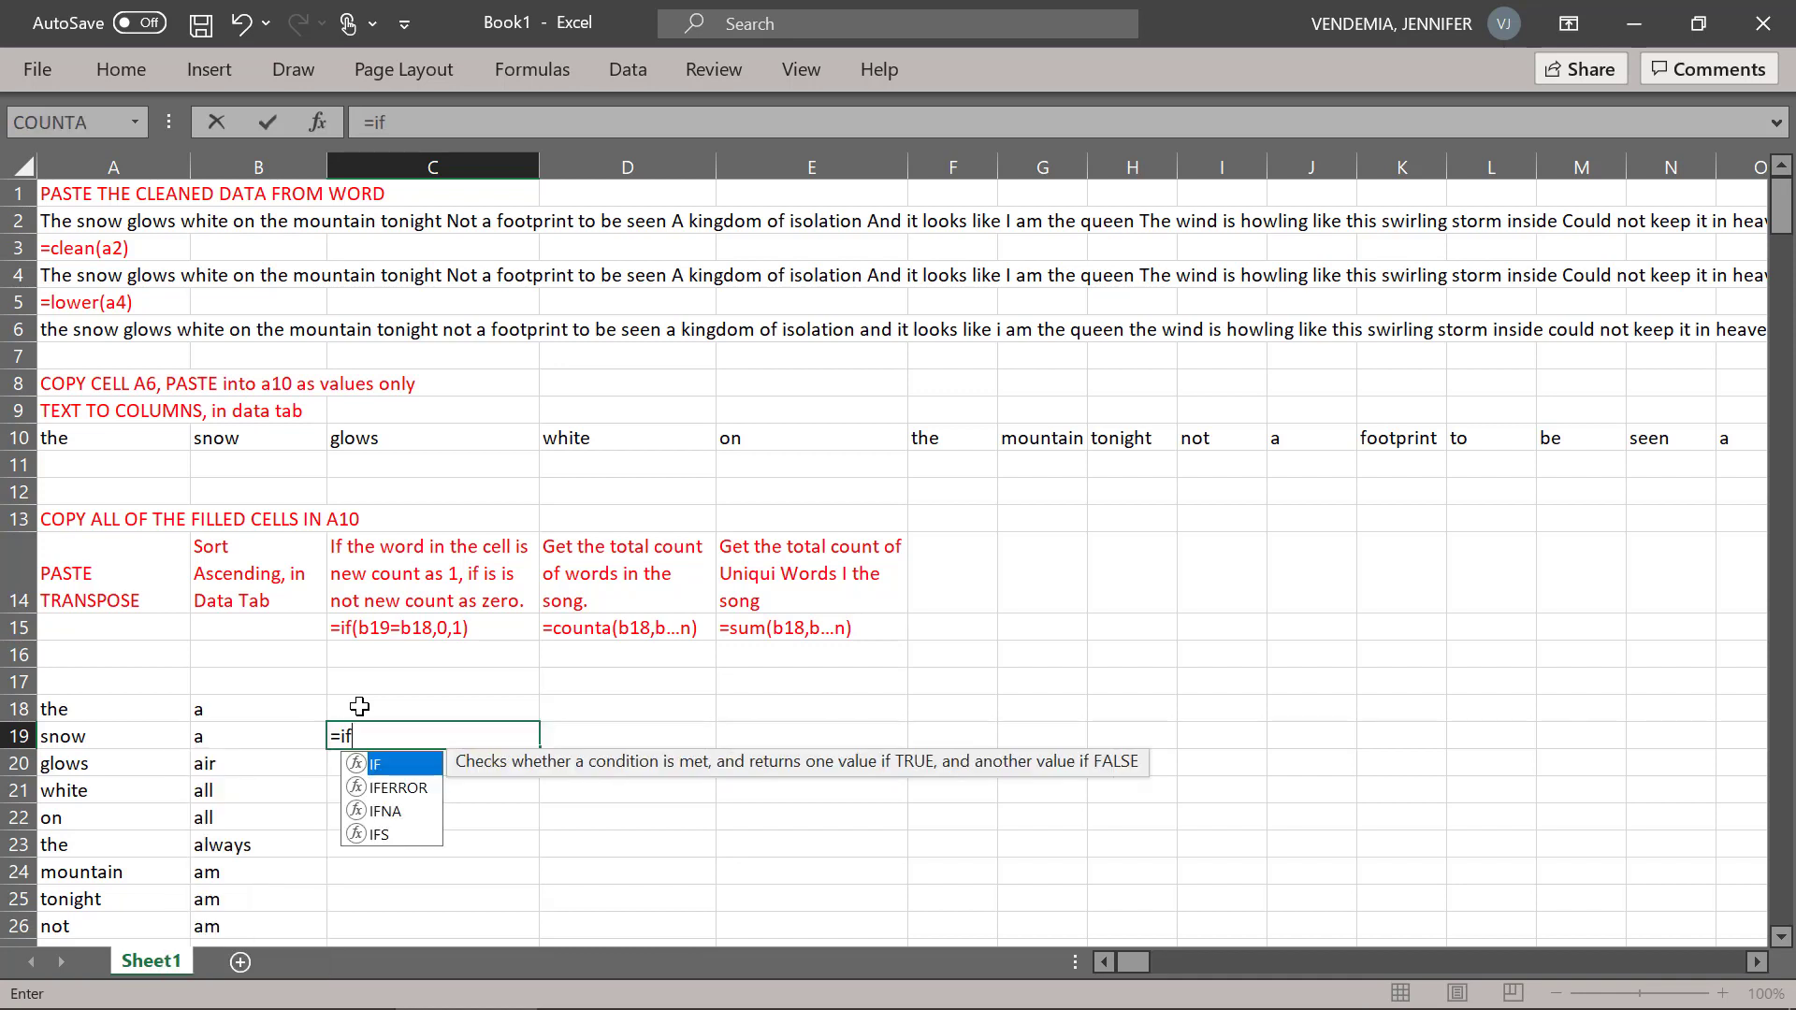
text(()
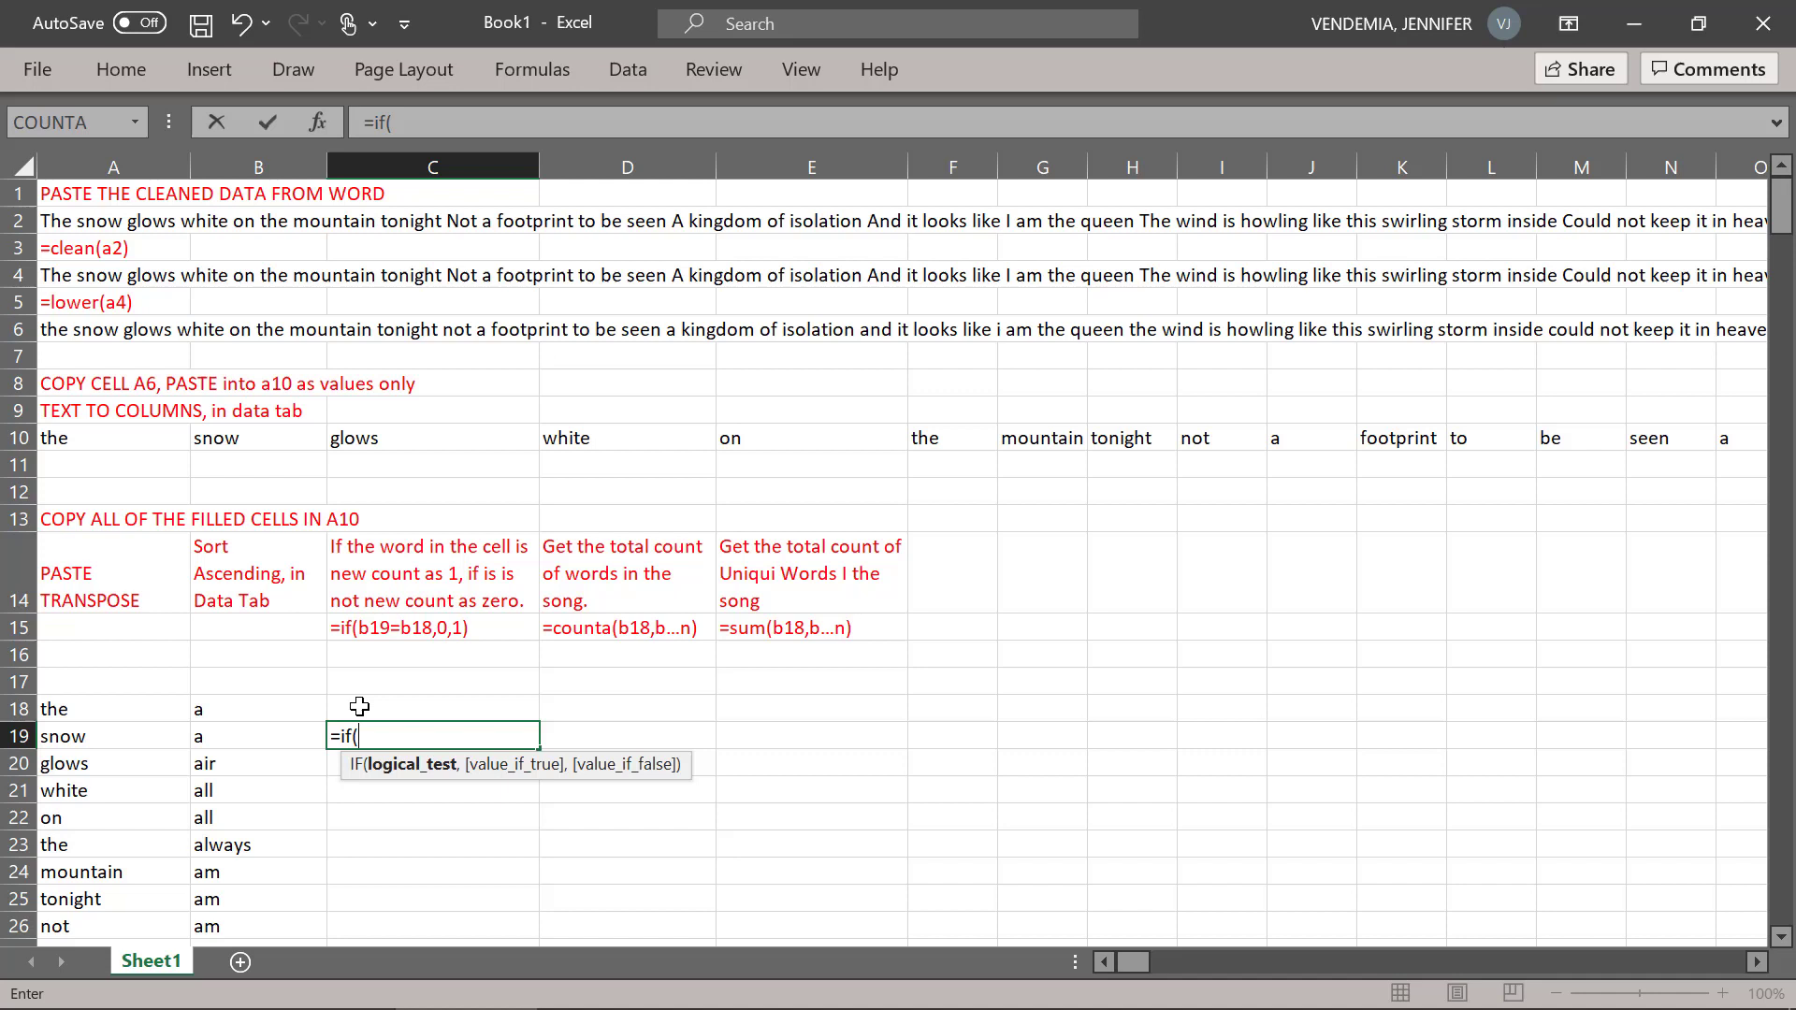
text(b)
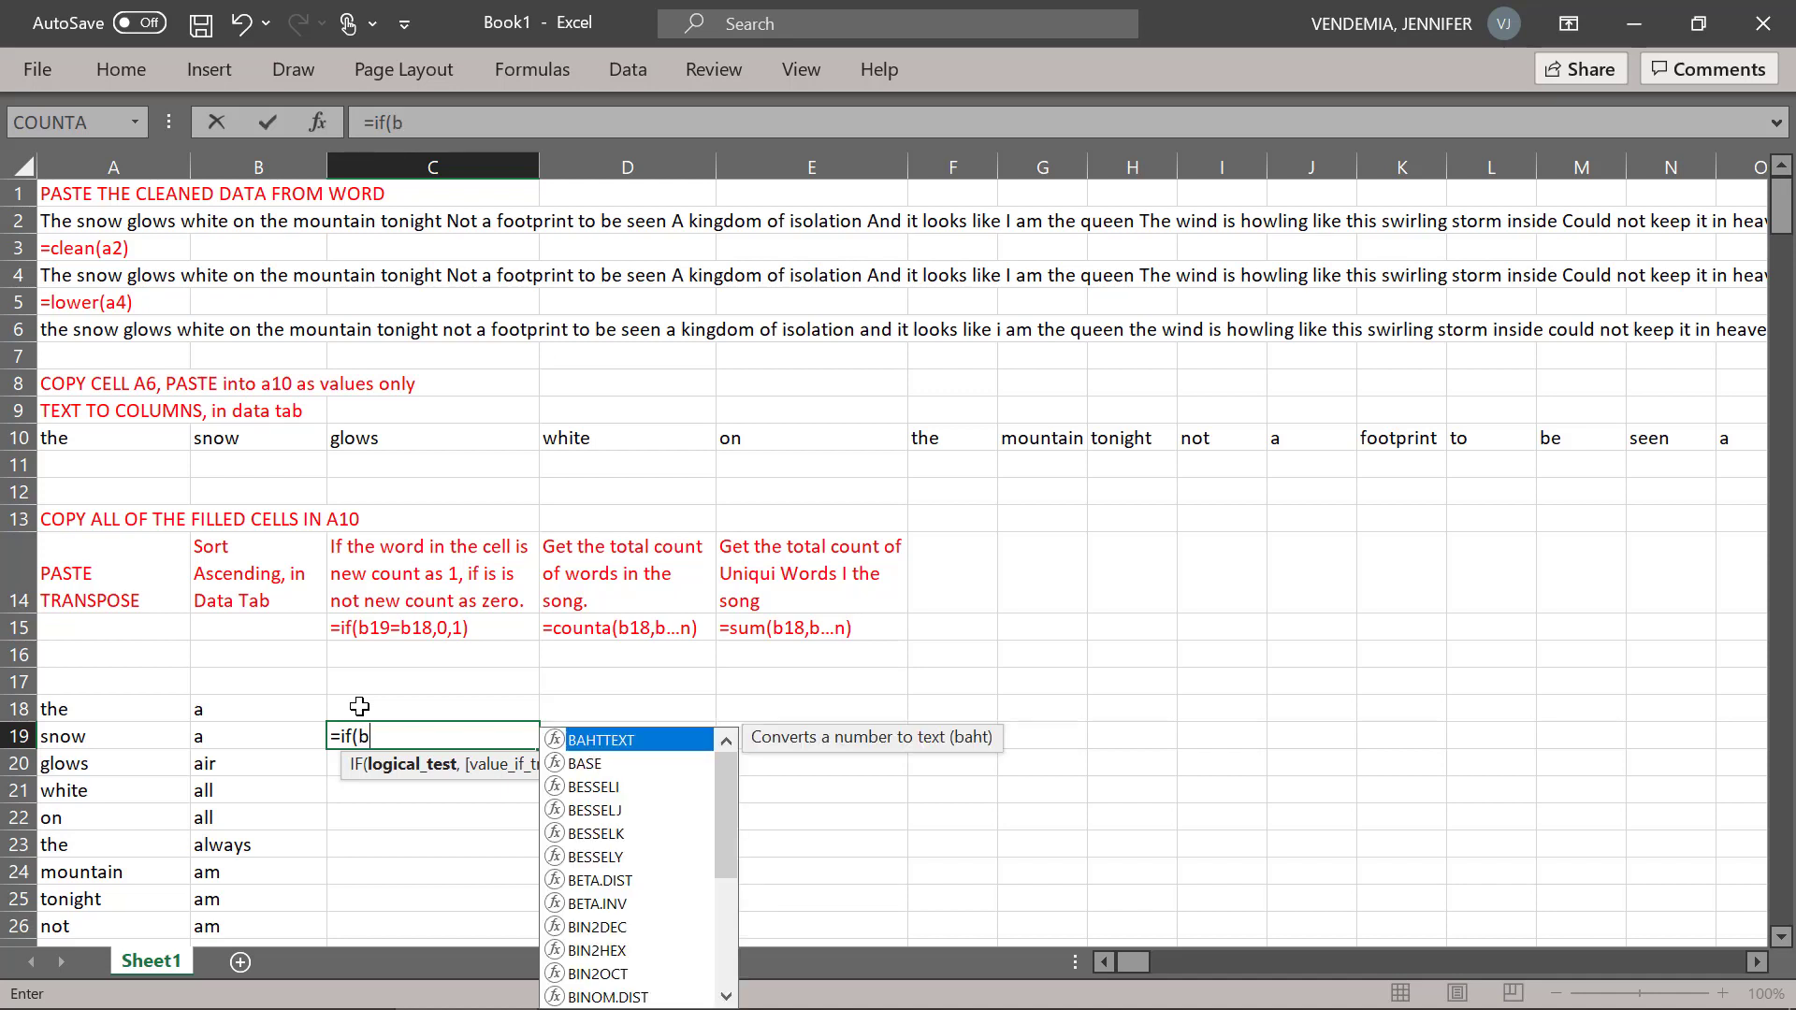
text(19=)
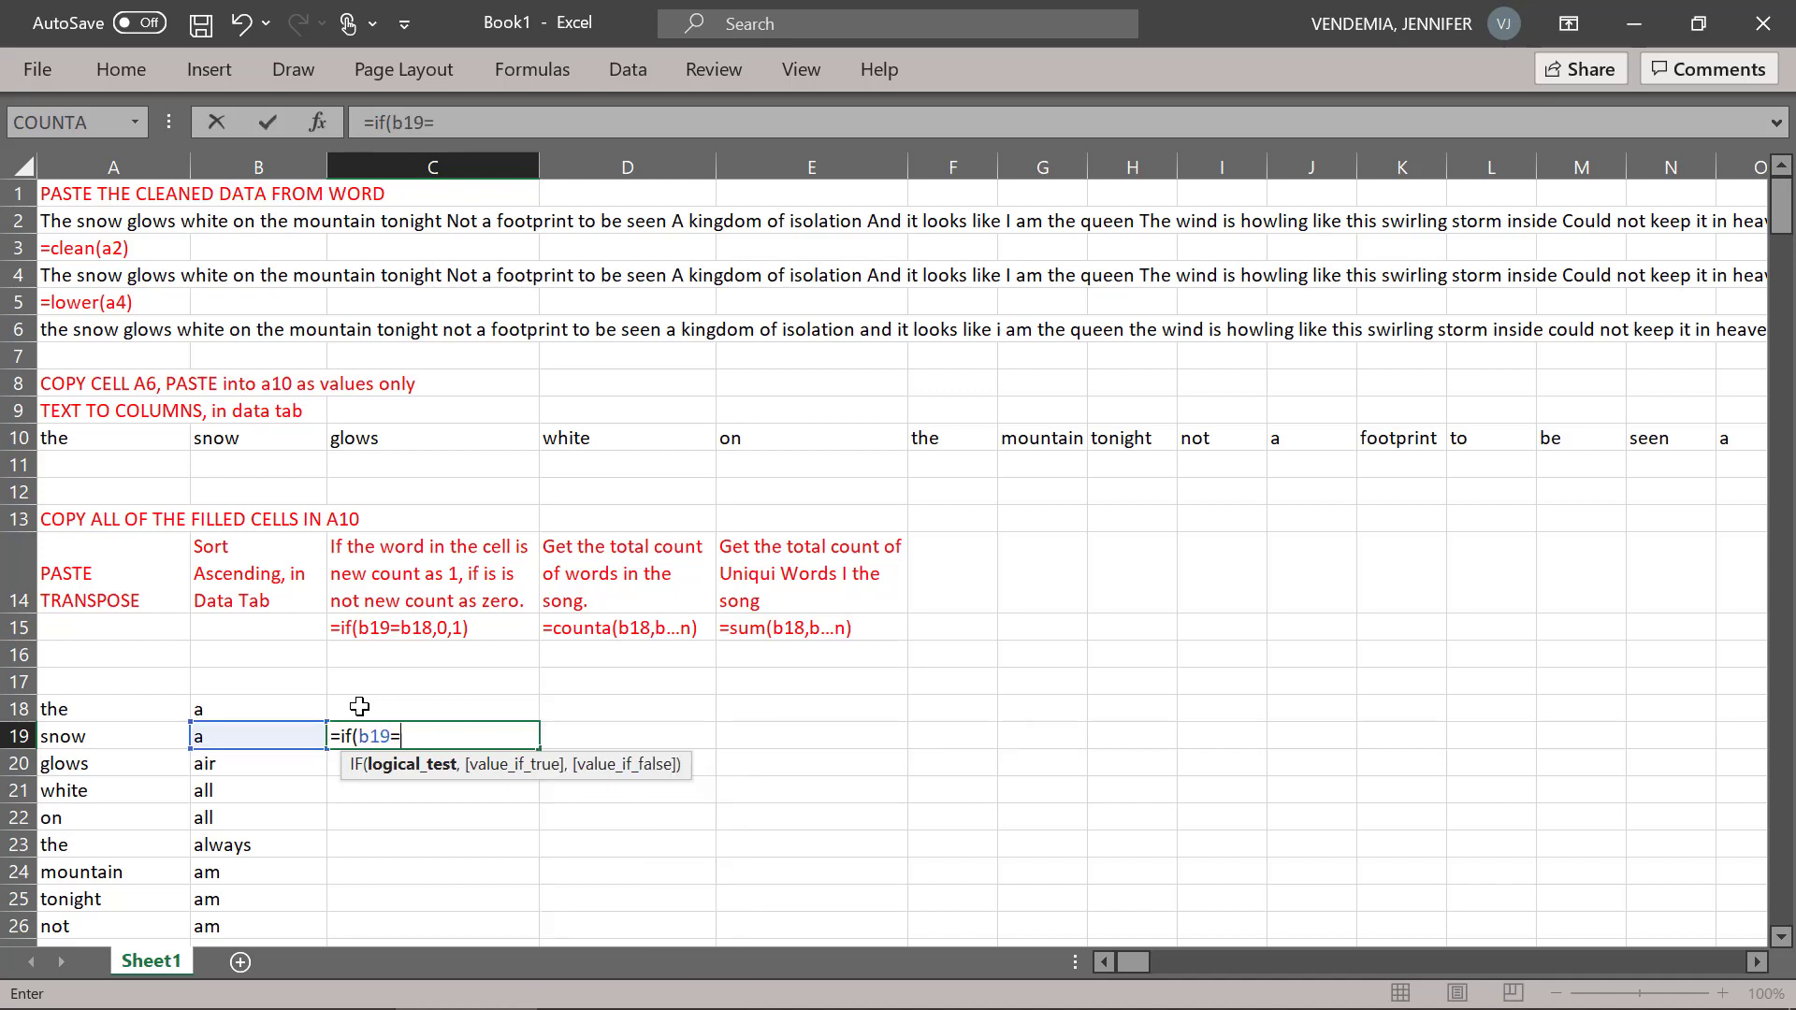
text(b1)
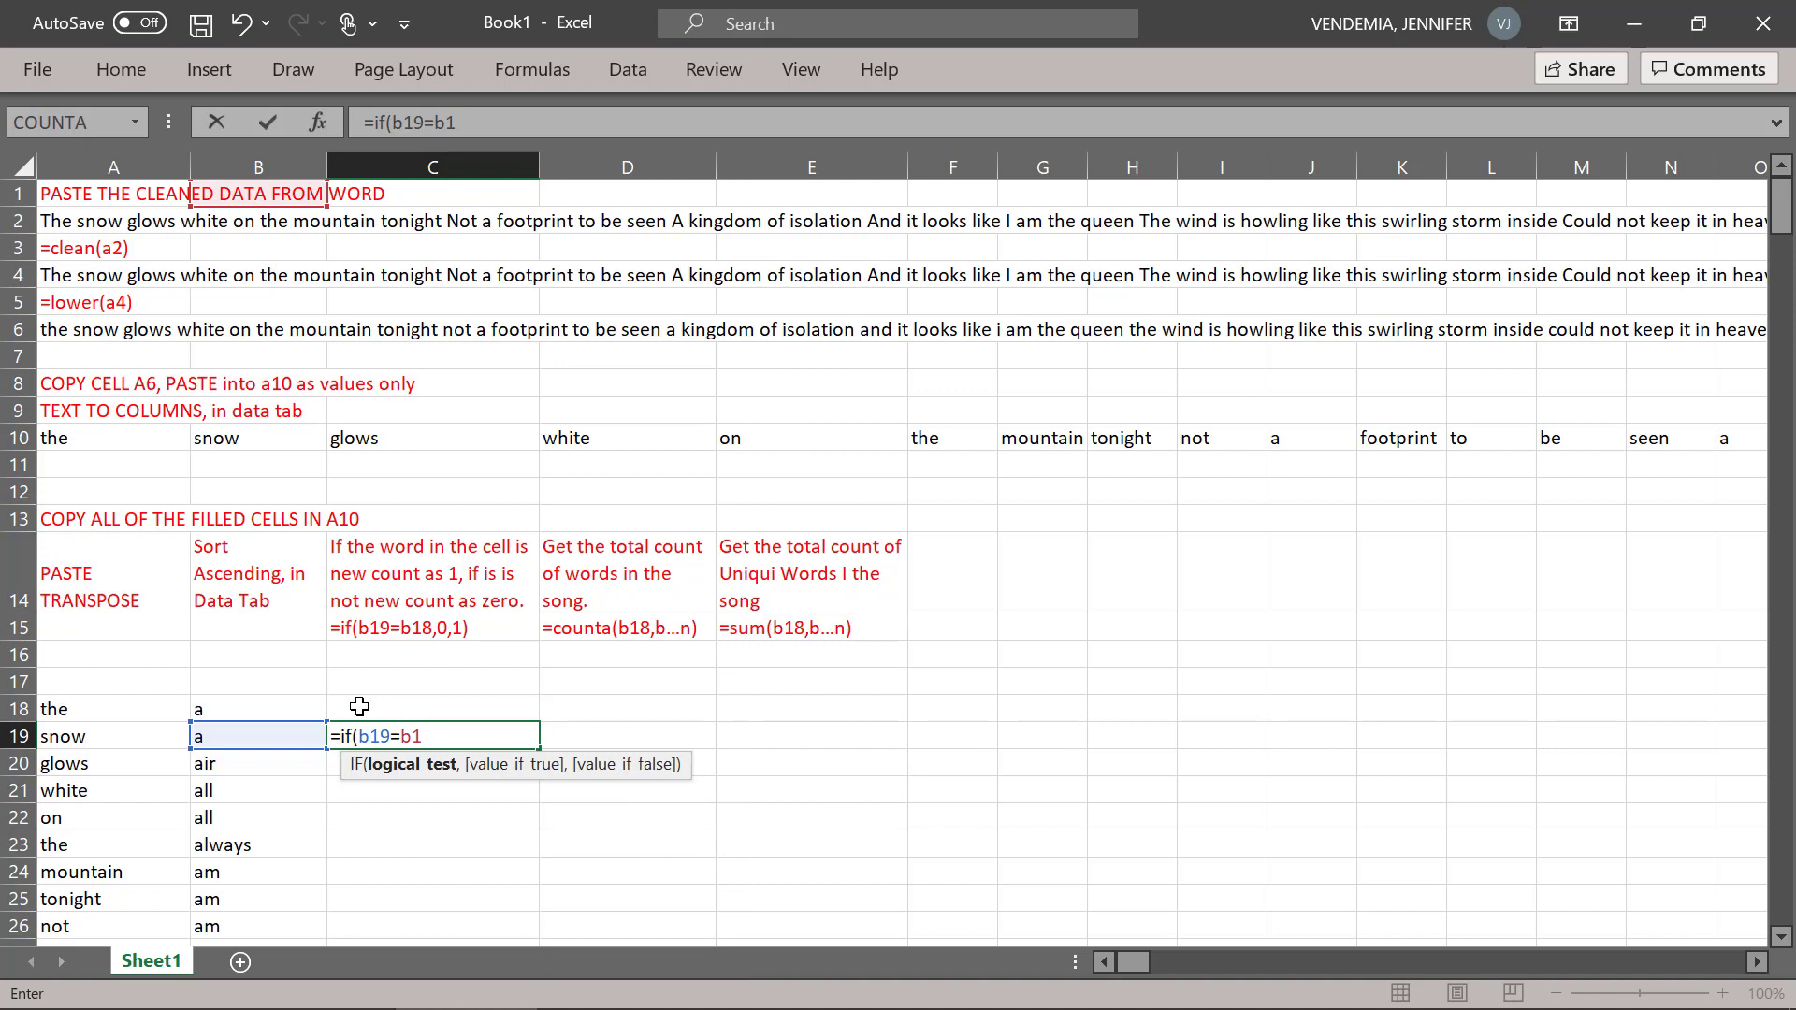
text(8)
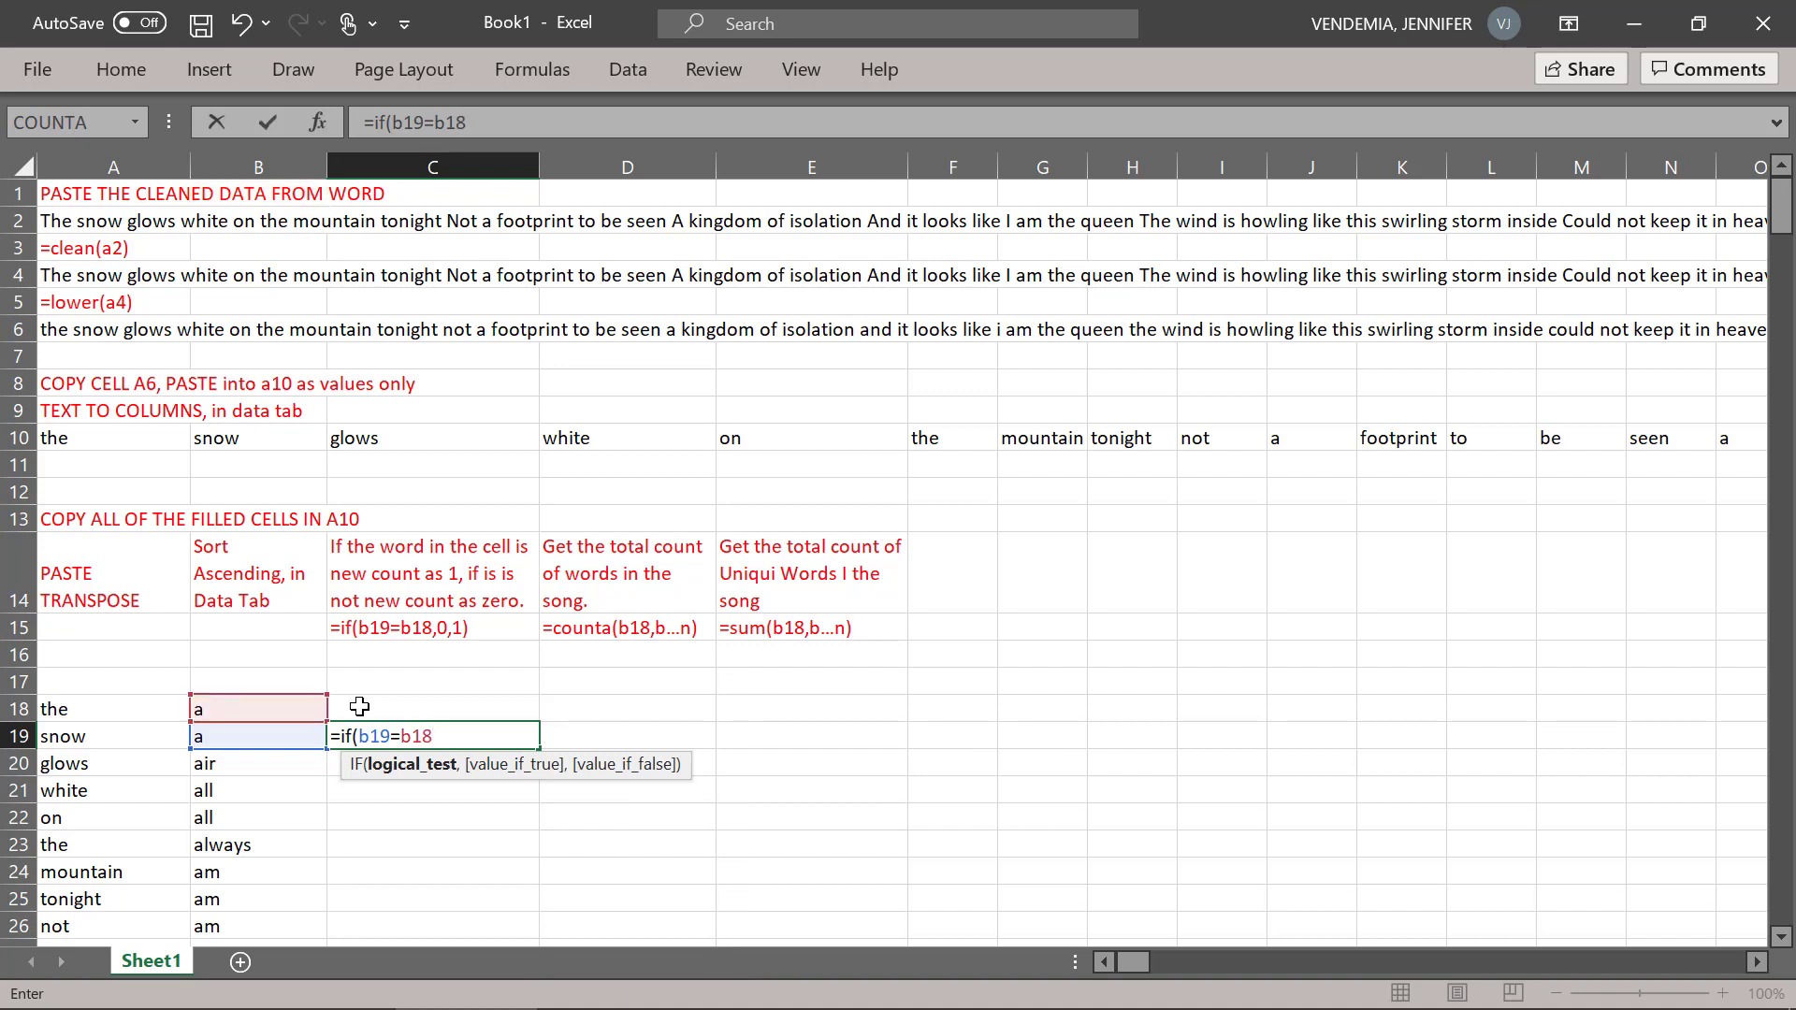
text(,0)
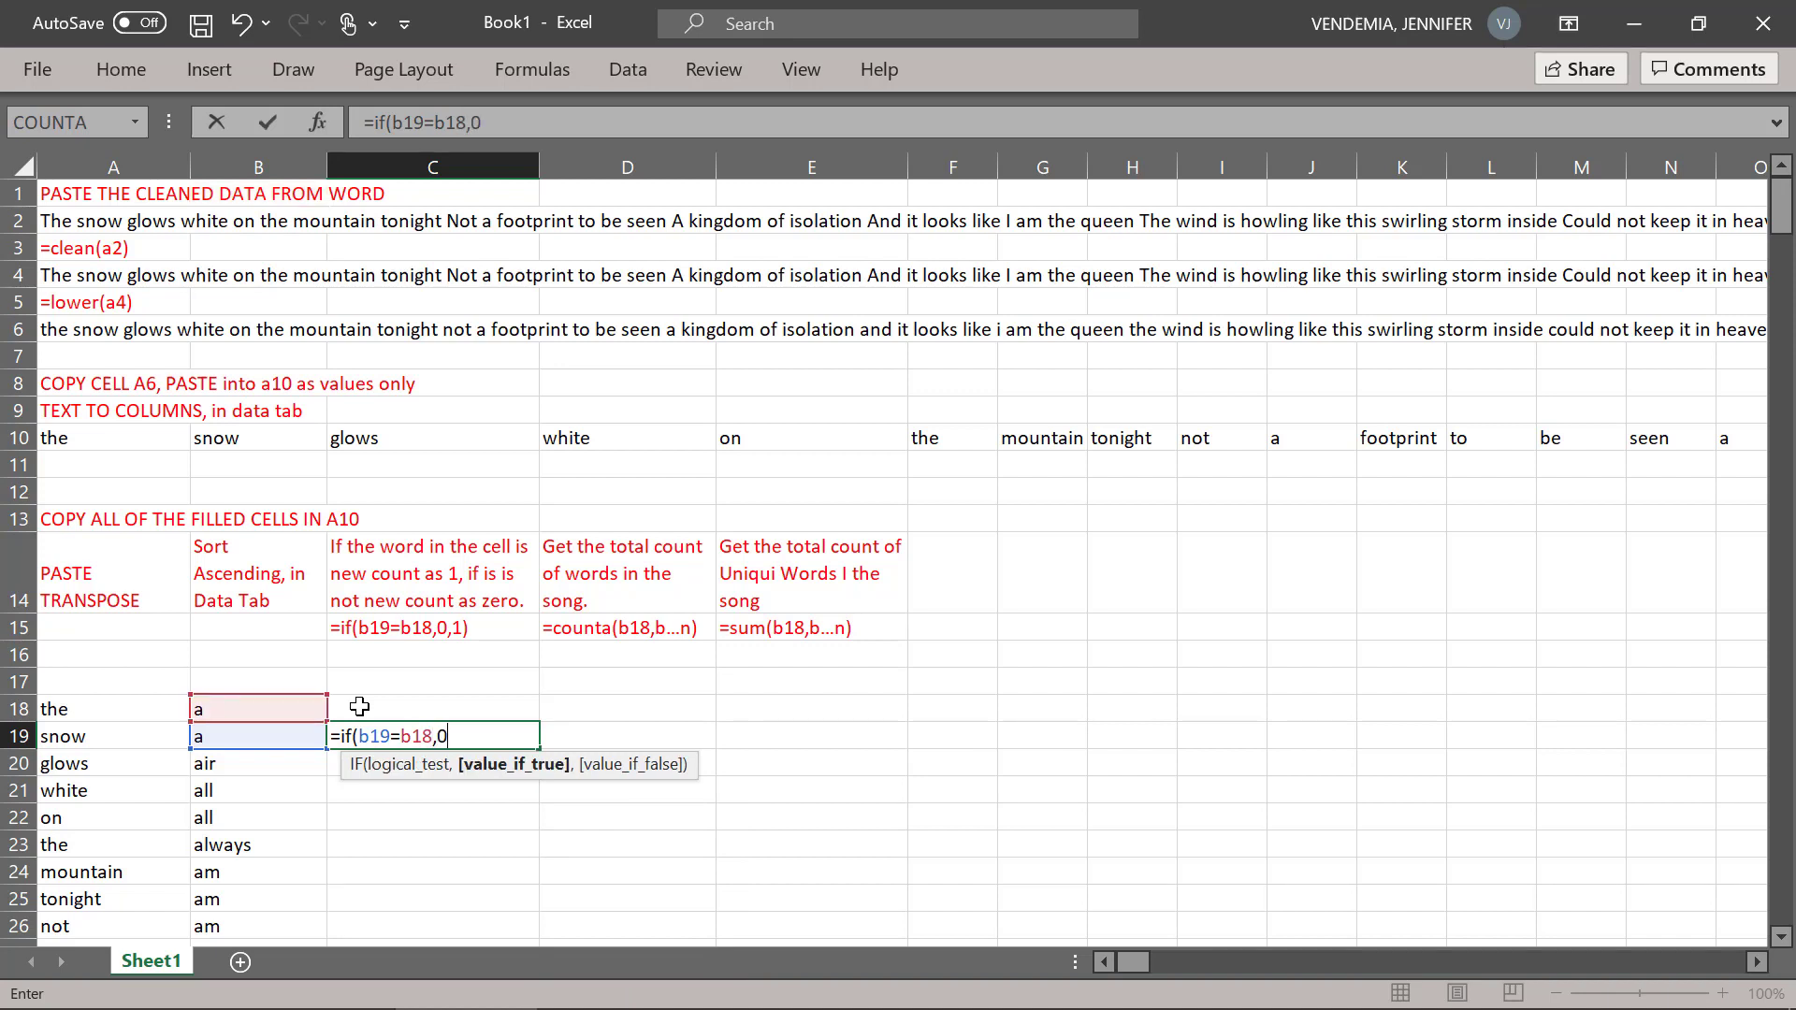
text(,1)
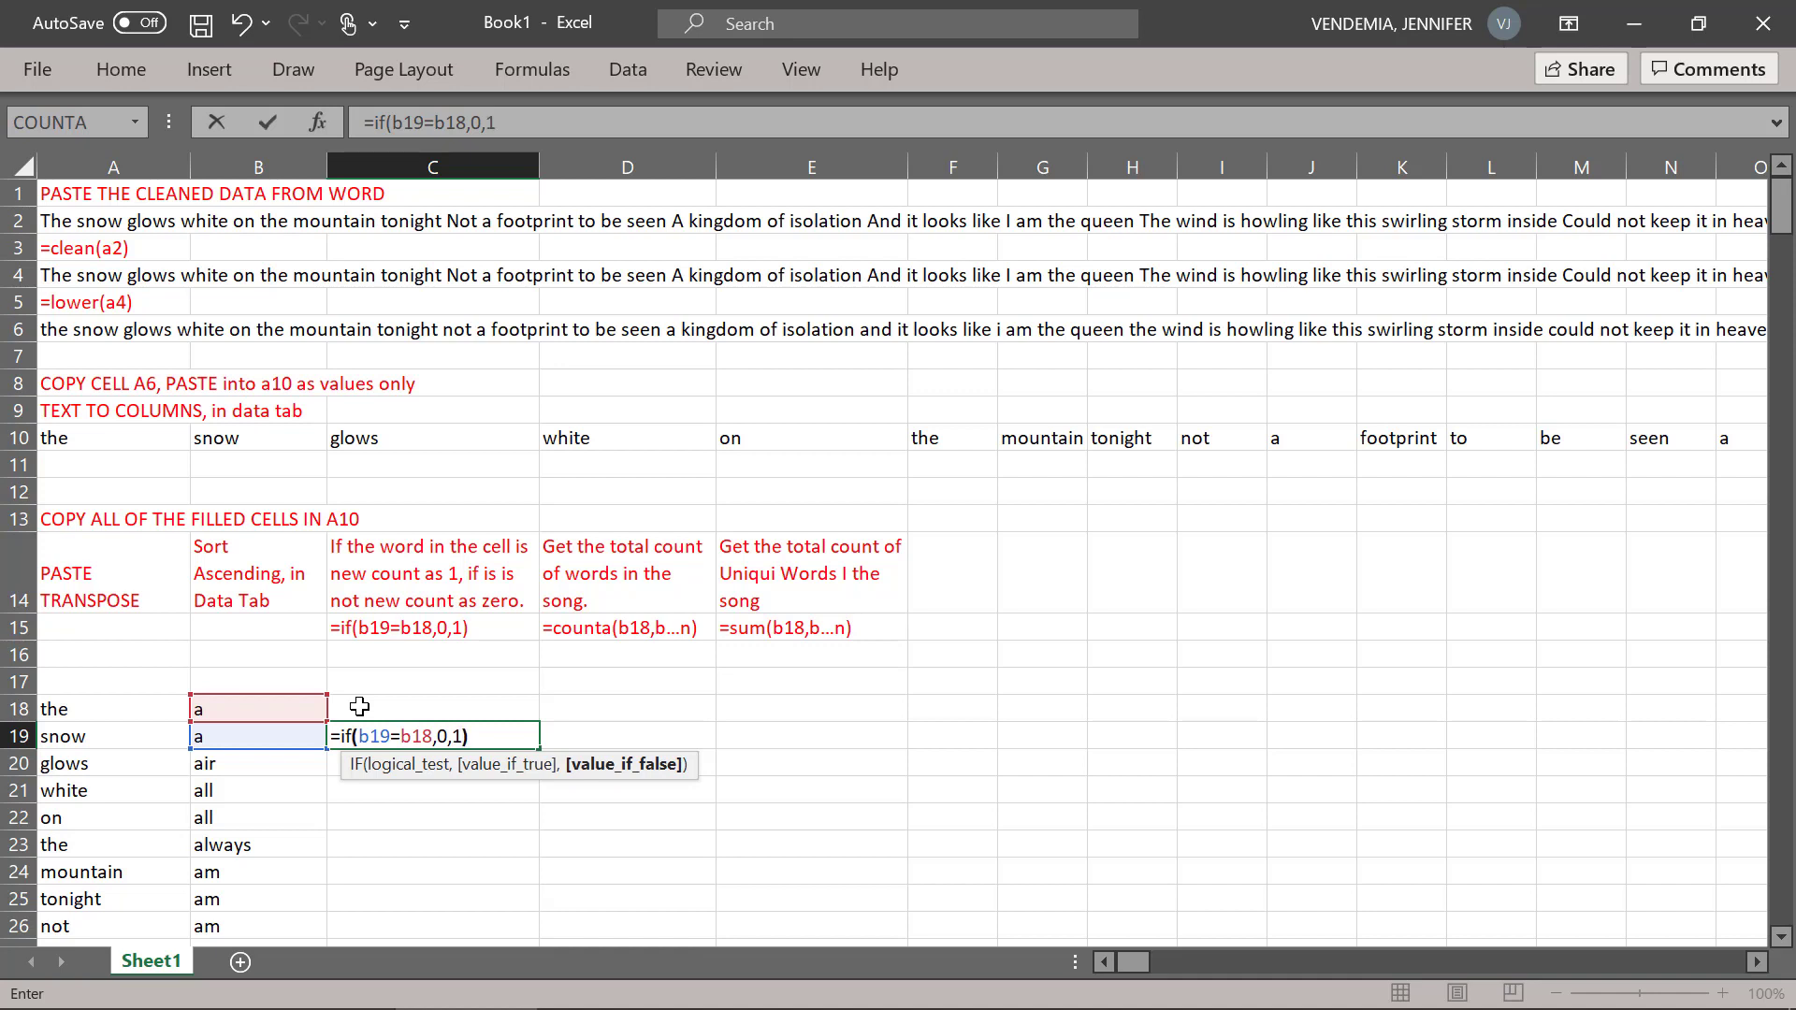
text())
key(Return)
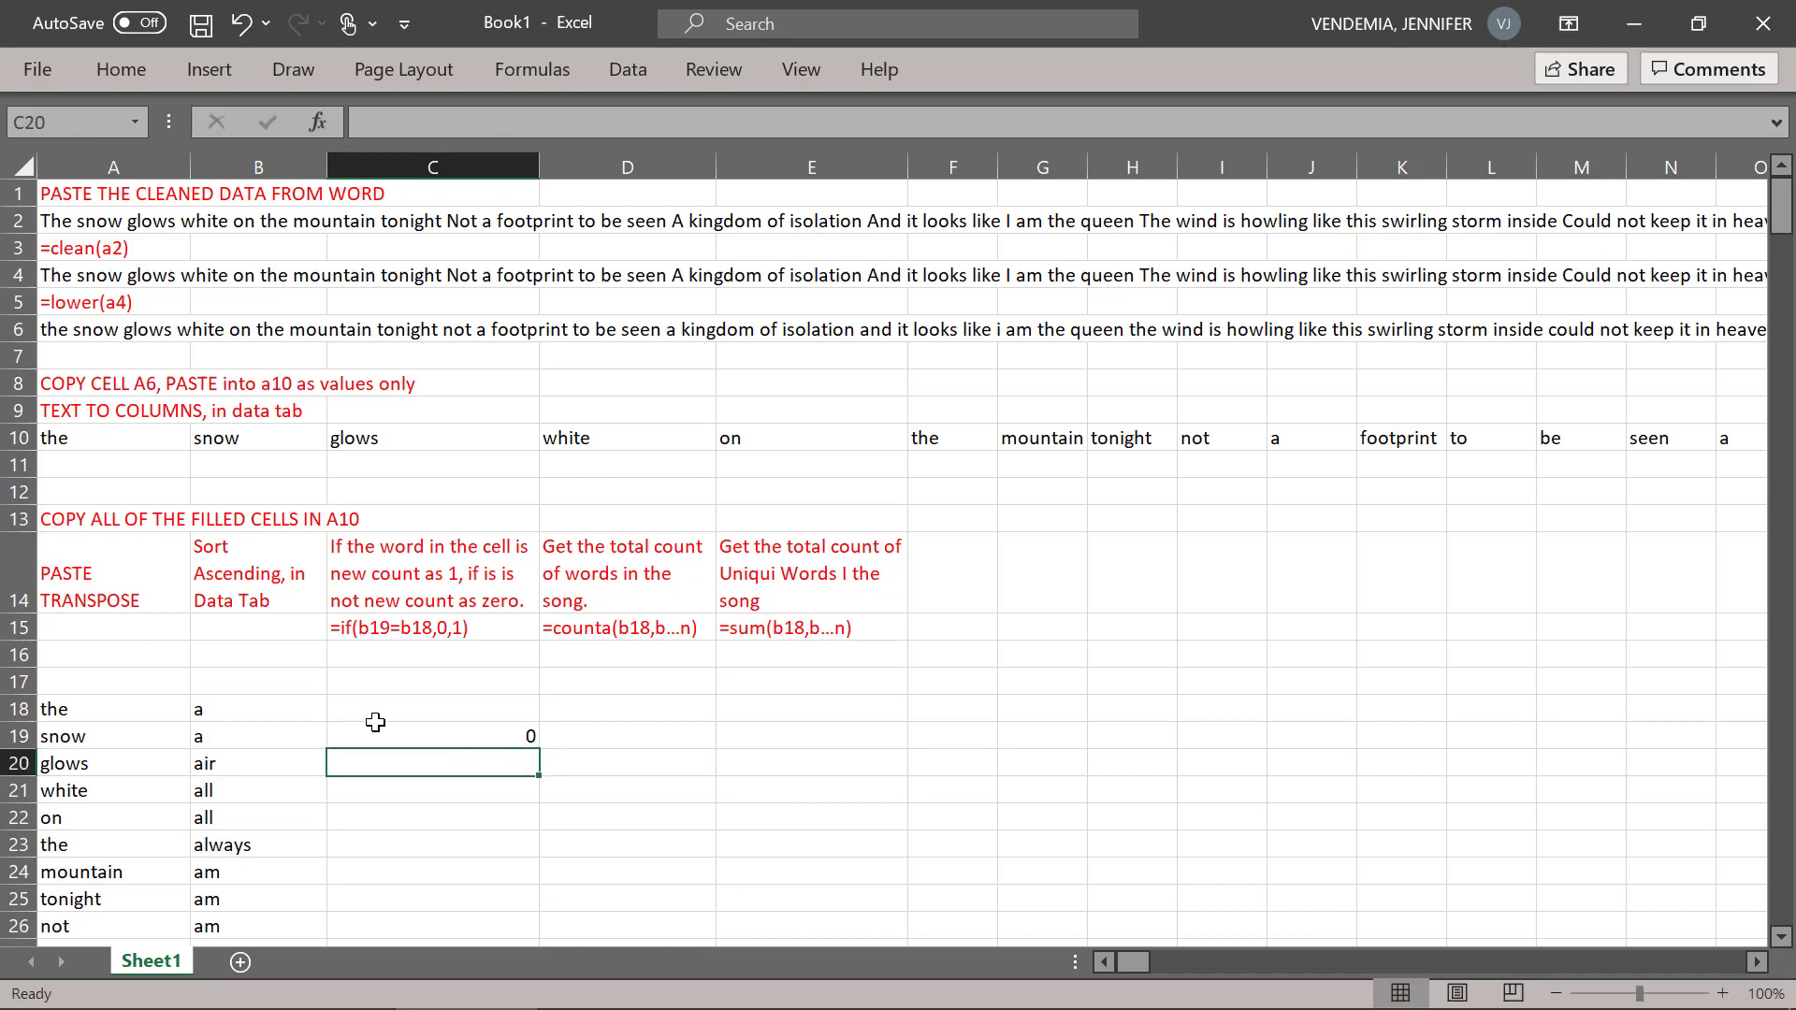
click(467, 731)
key(ctrl+c)
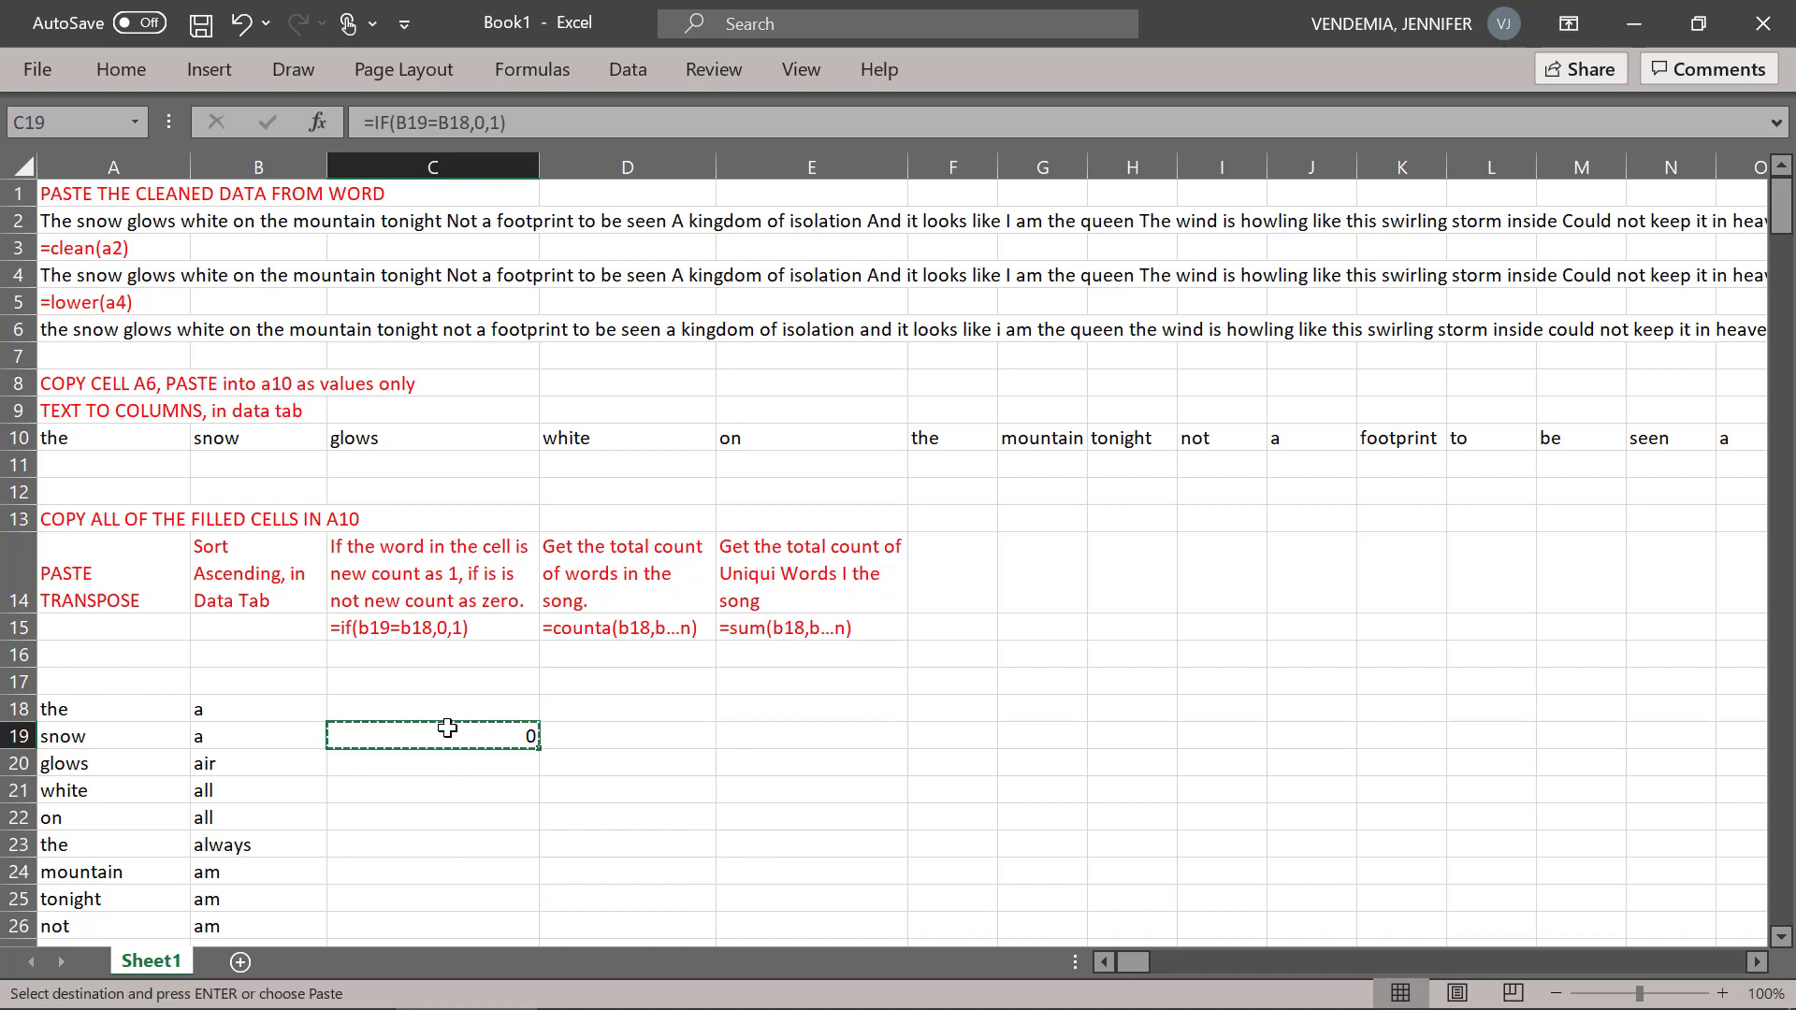
- Paste the C19 IF formula into C20:C357 alongside the sorted word list
click(257, 739)
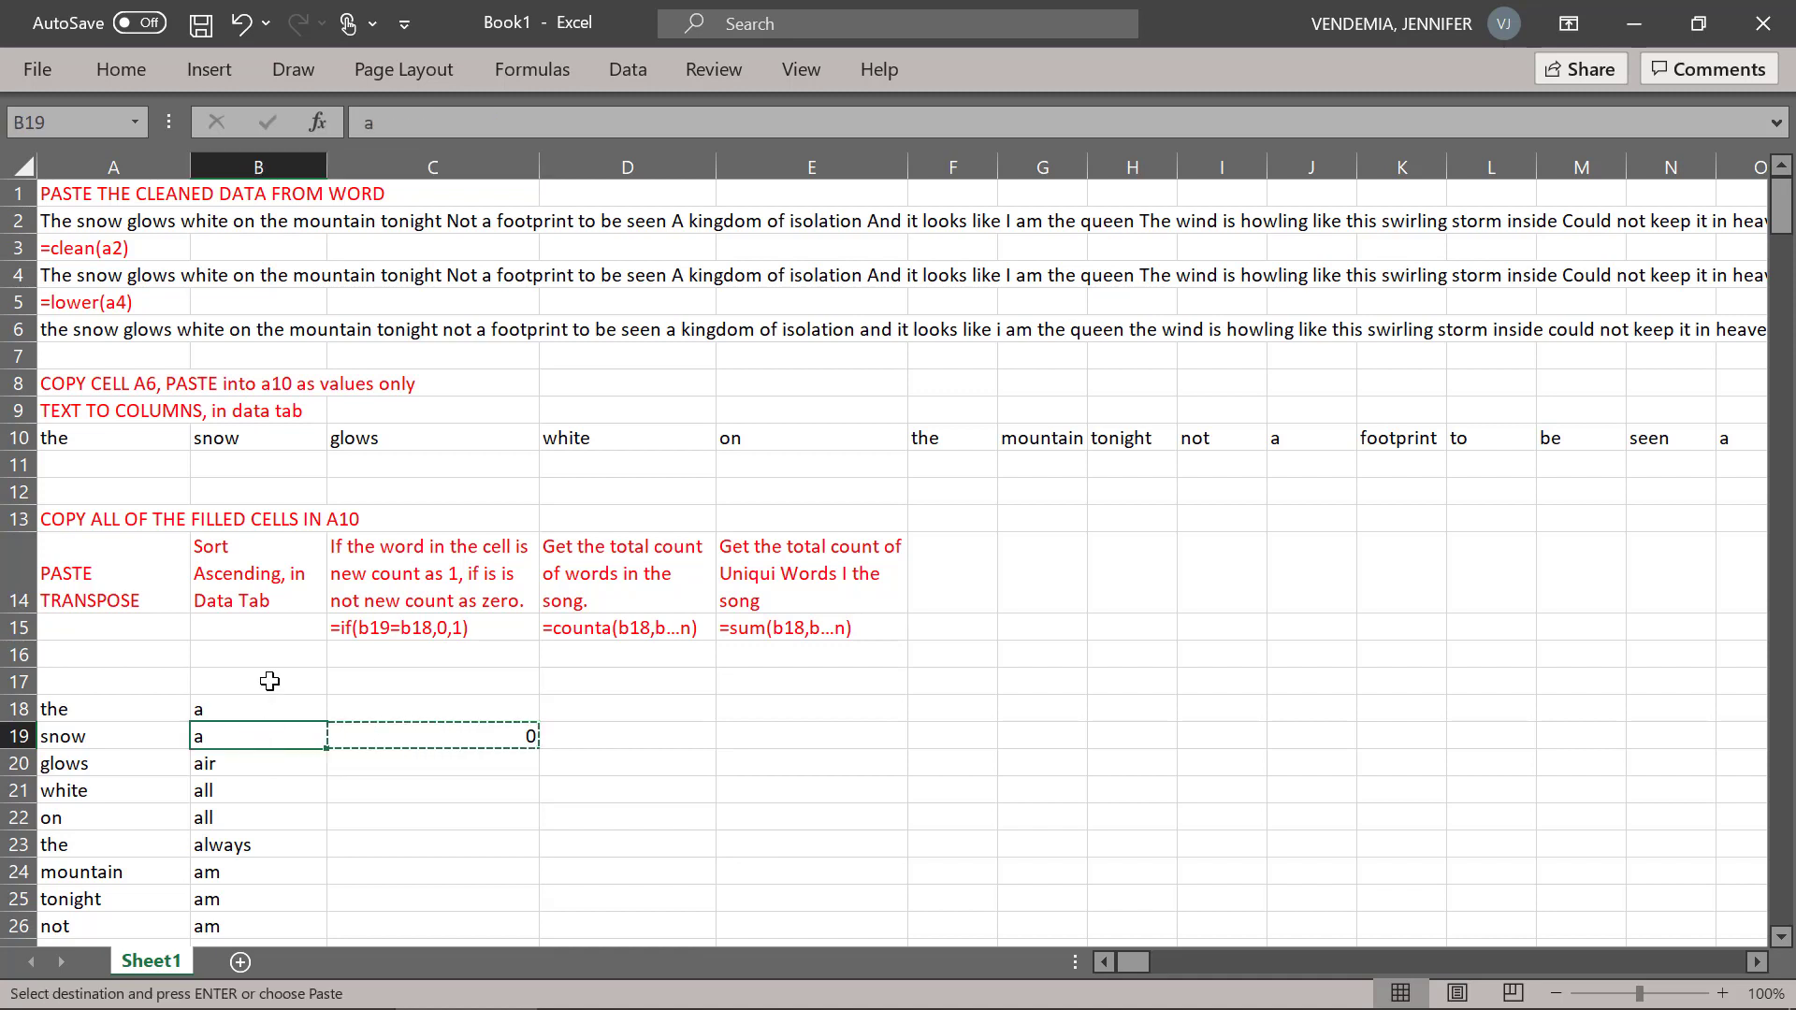
key(ctrl+Down)
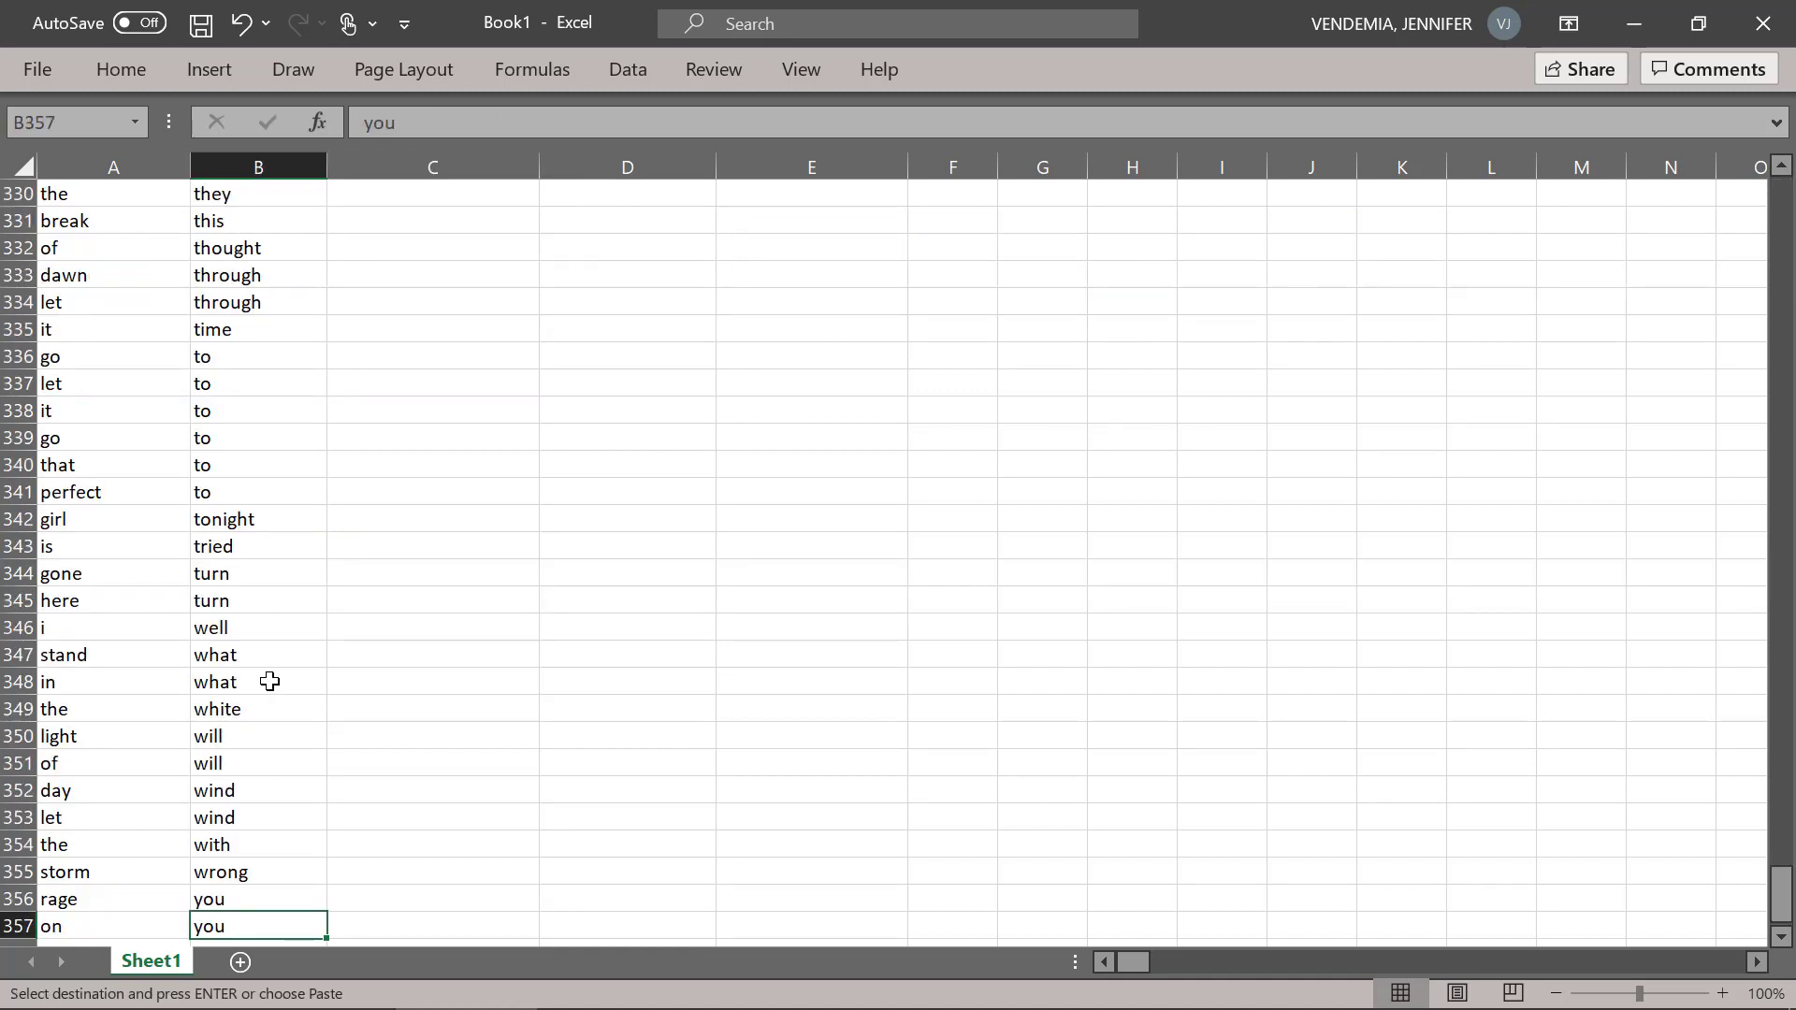
key(Right)
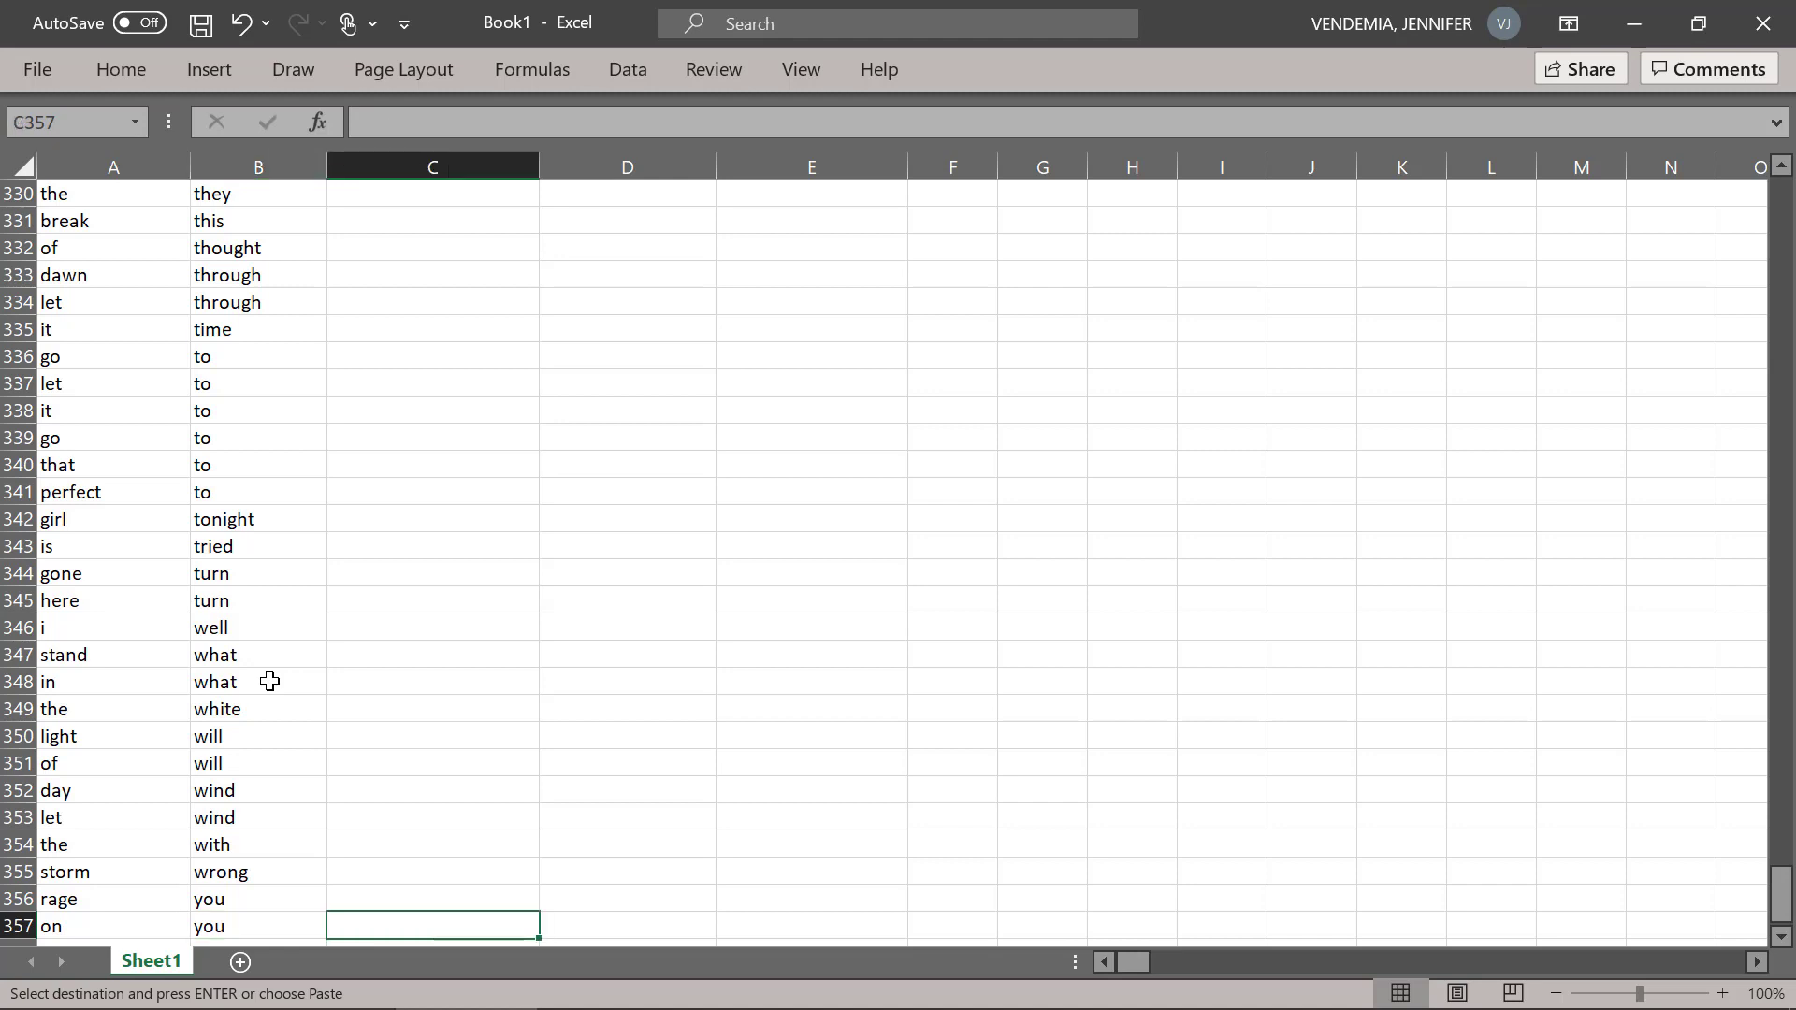
key(ctrl+shift+Up)
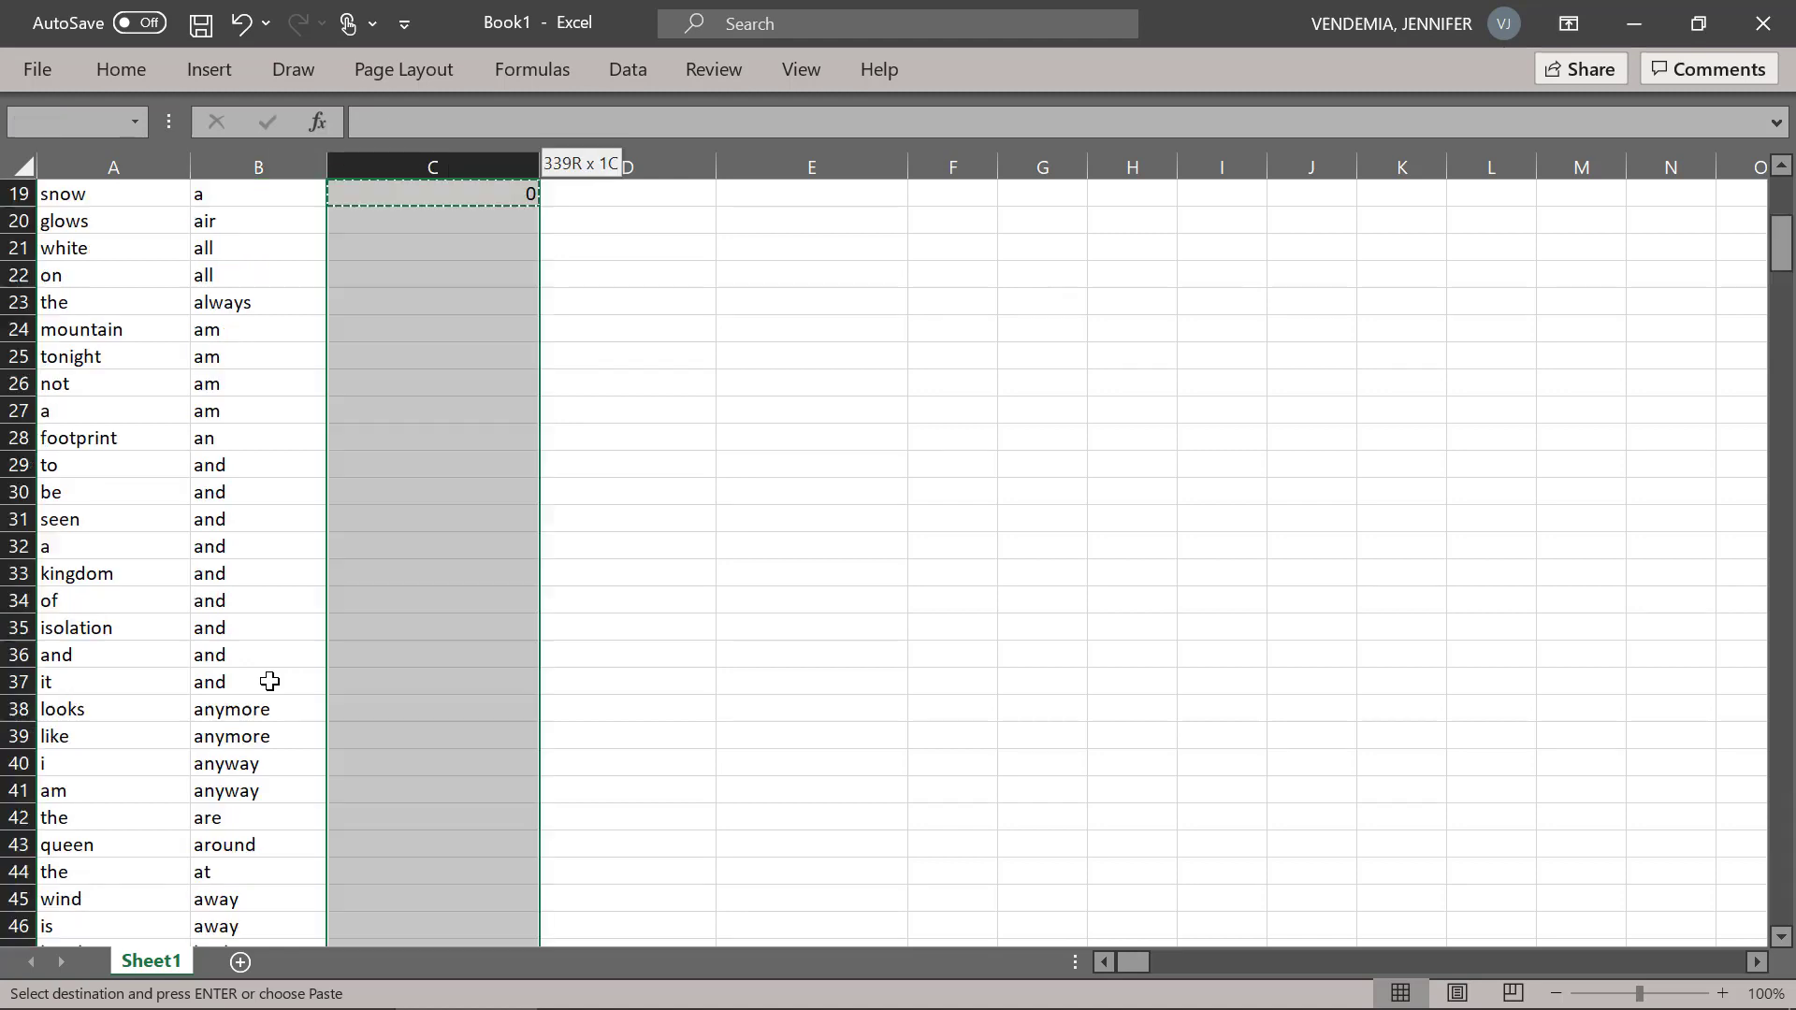
key(shift+Down)
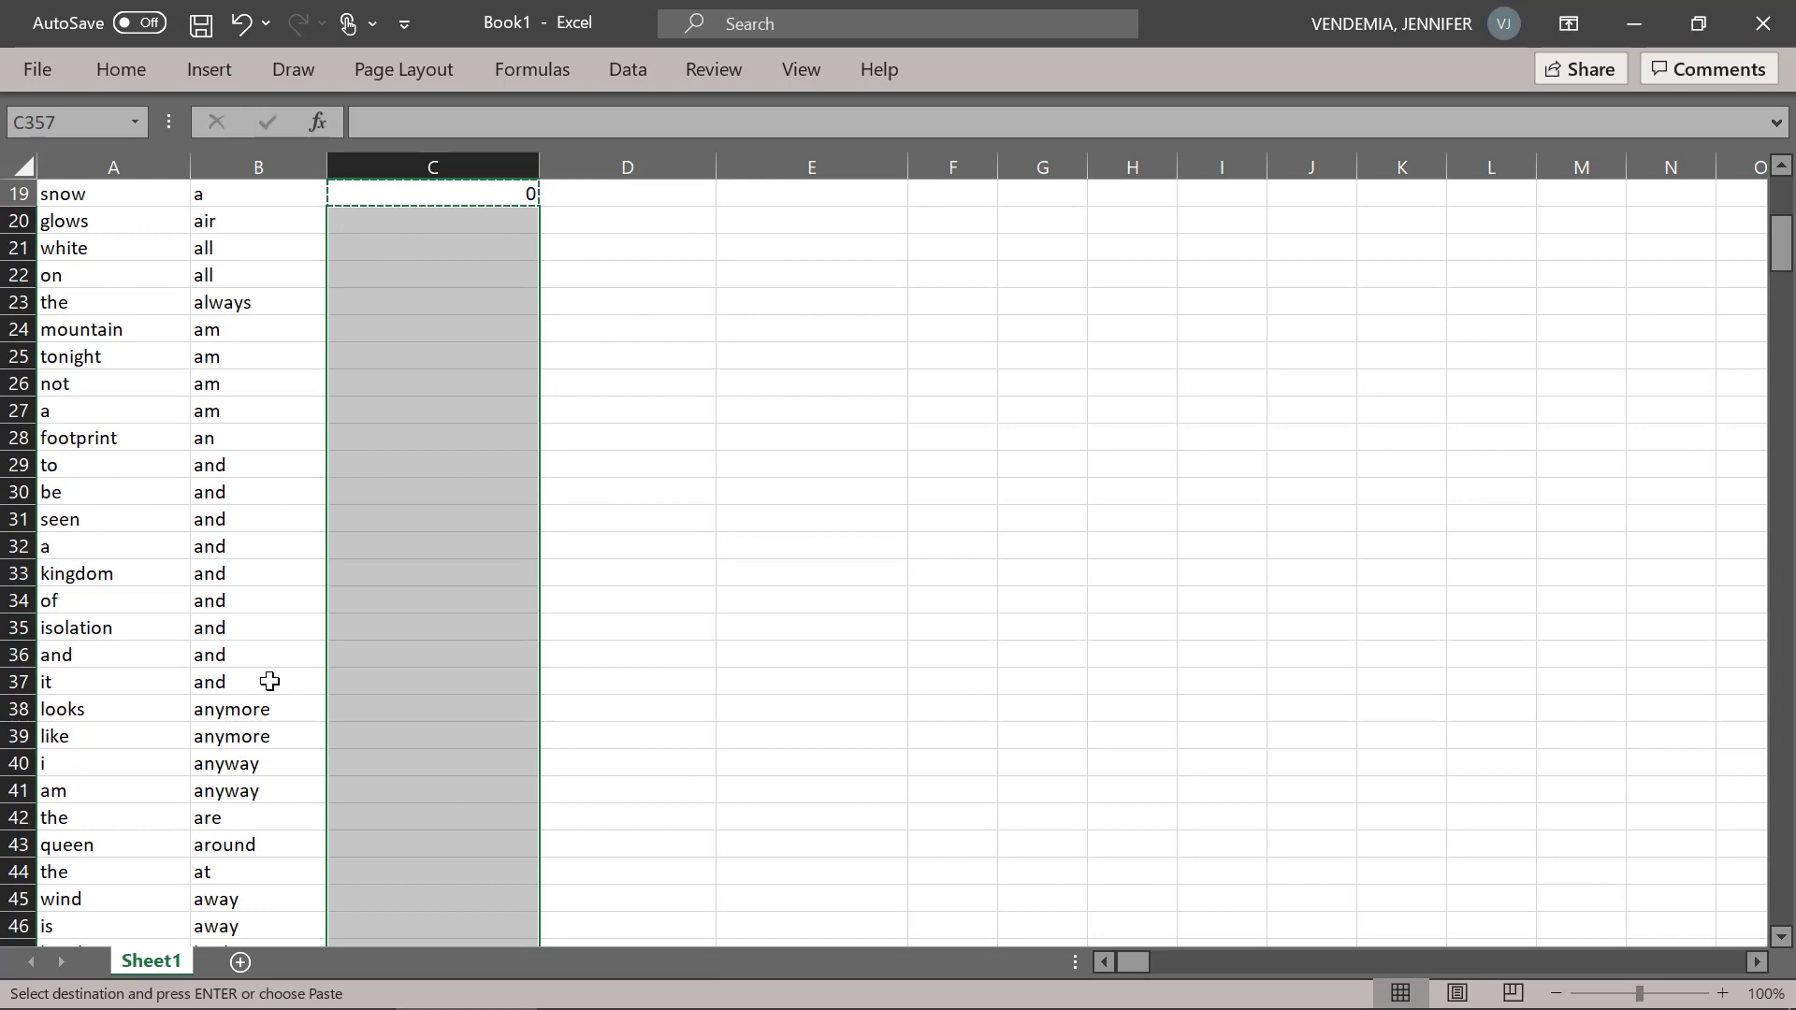
key(ctrl+v)
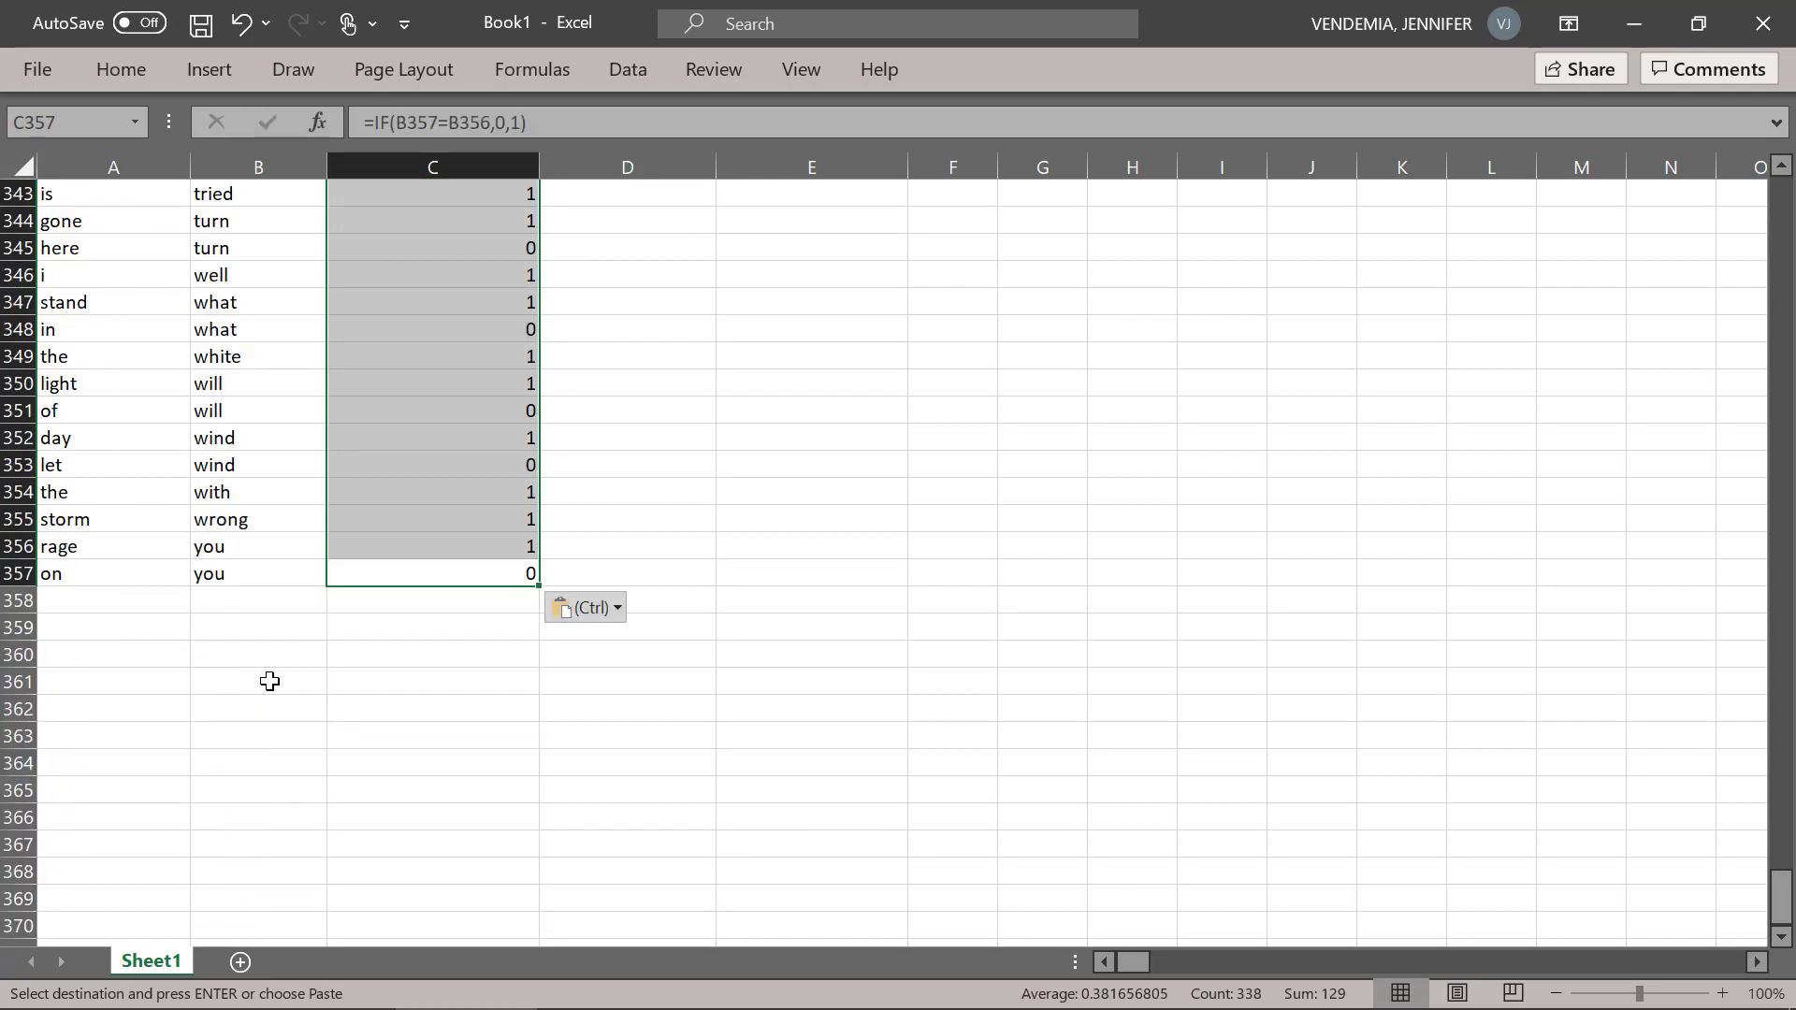
scroll(814, 481, up, 7)
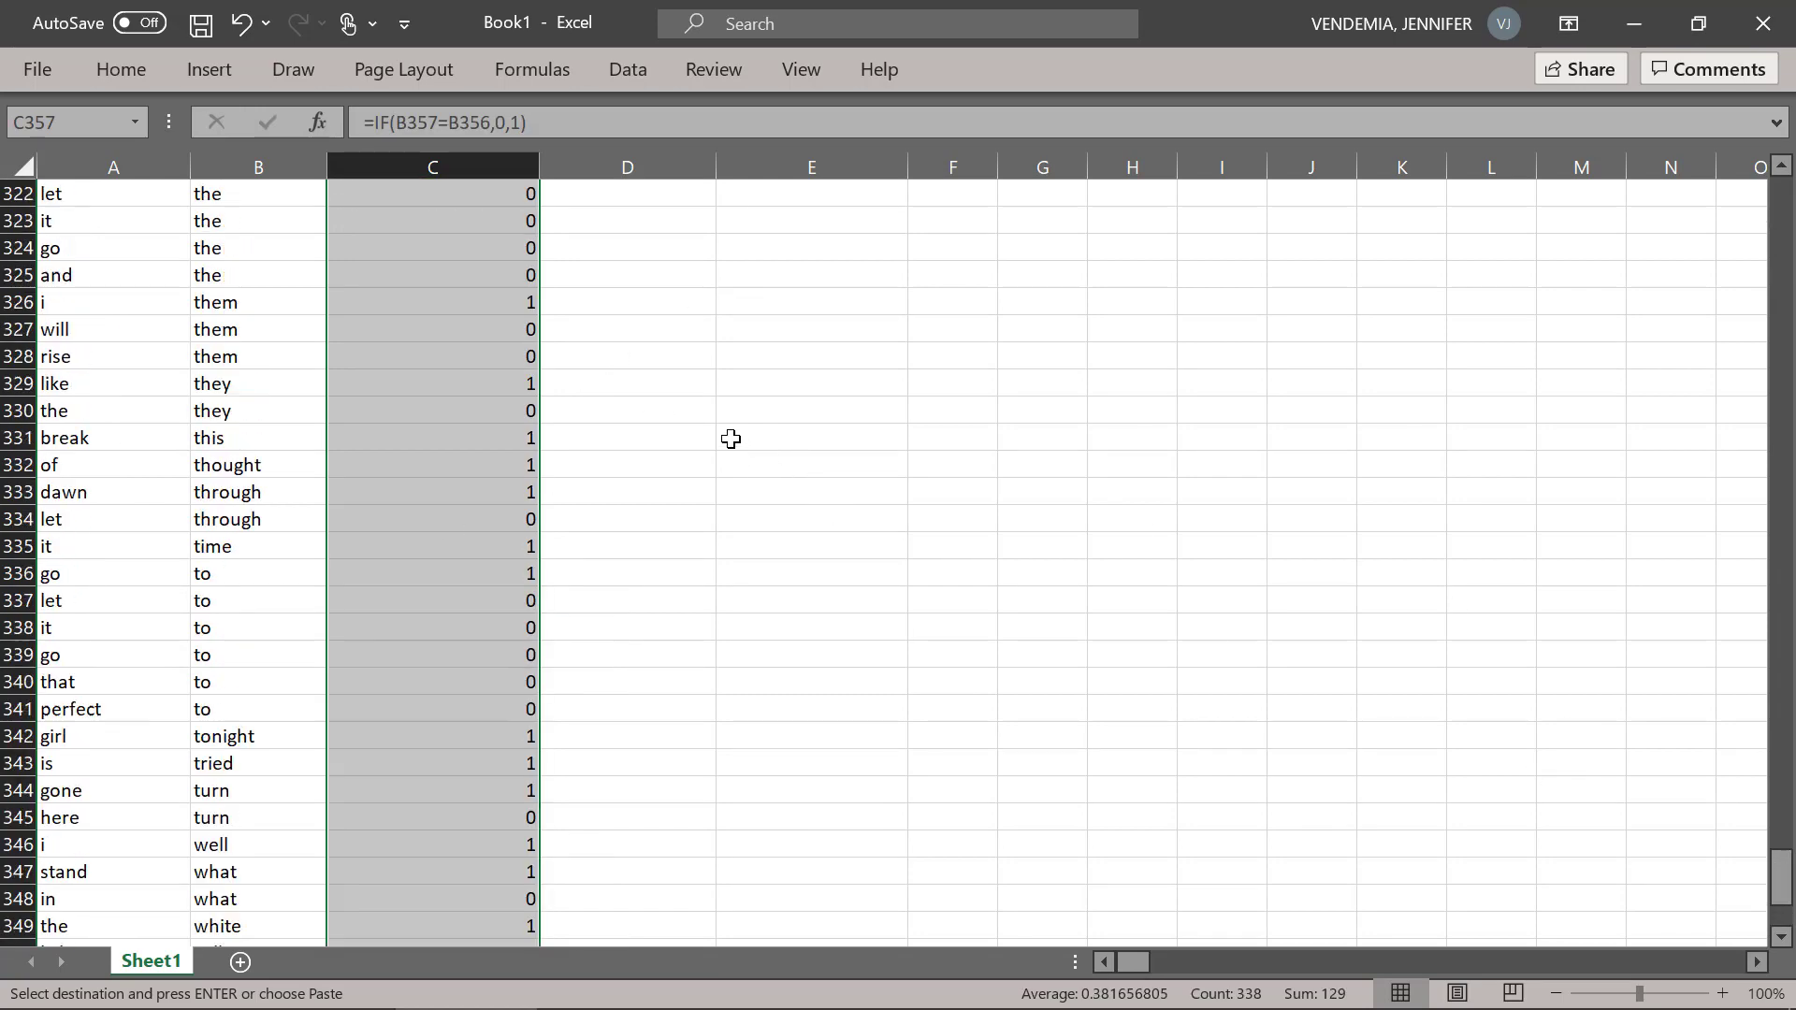
scroll(730, 439, up, 20)
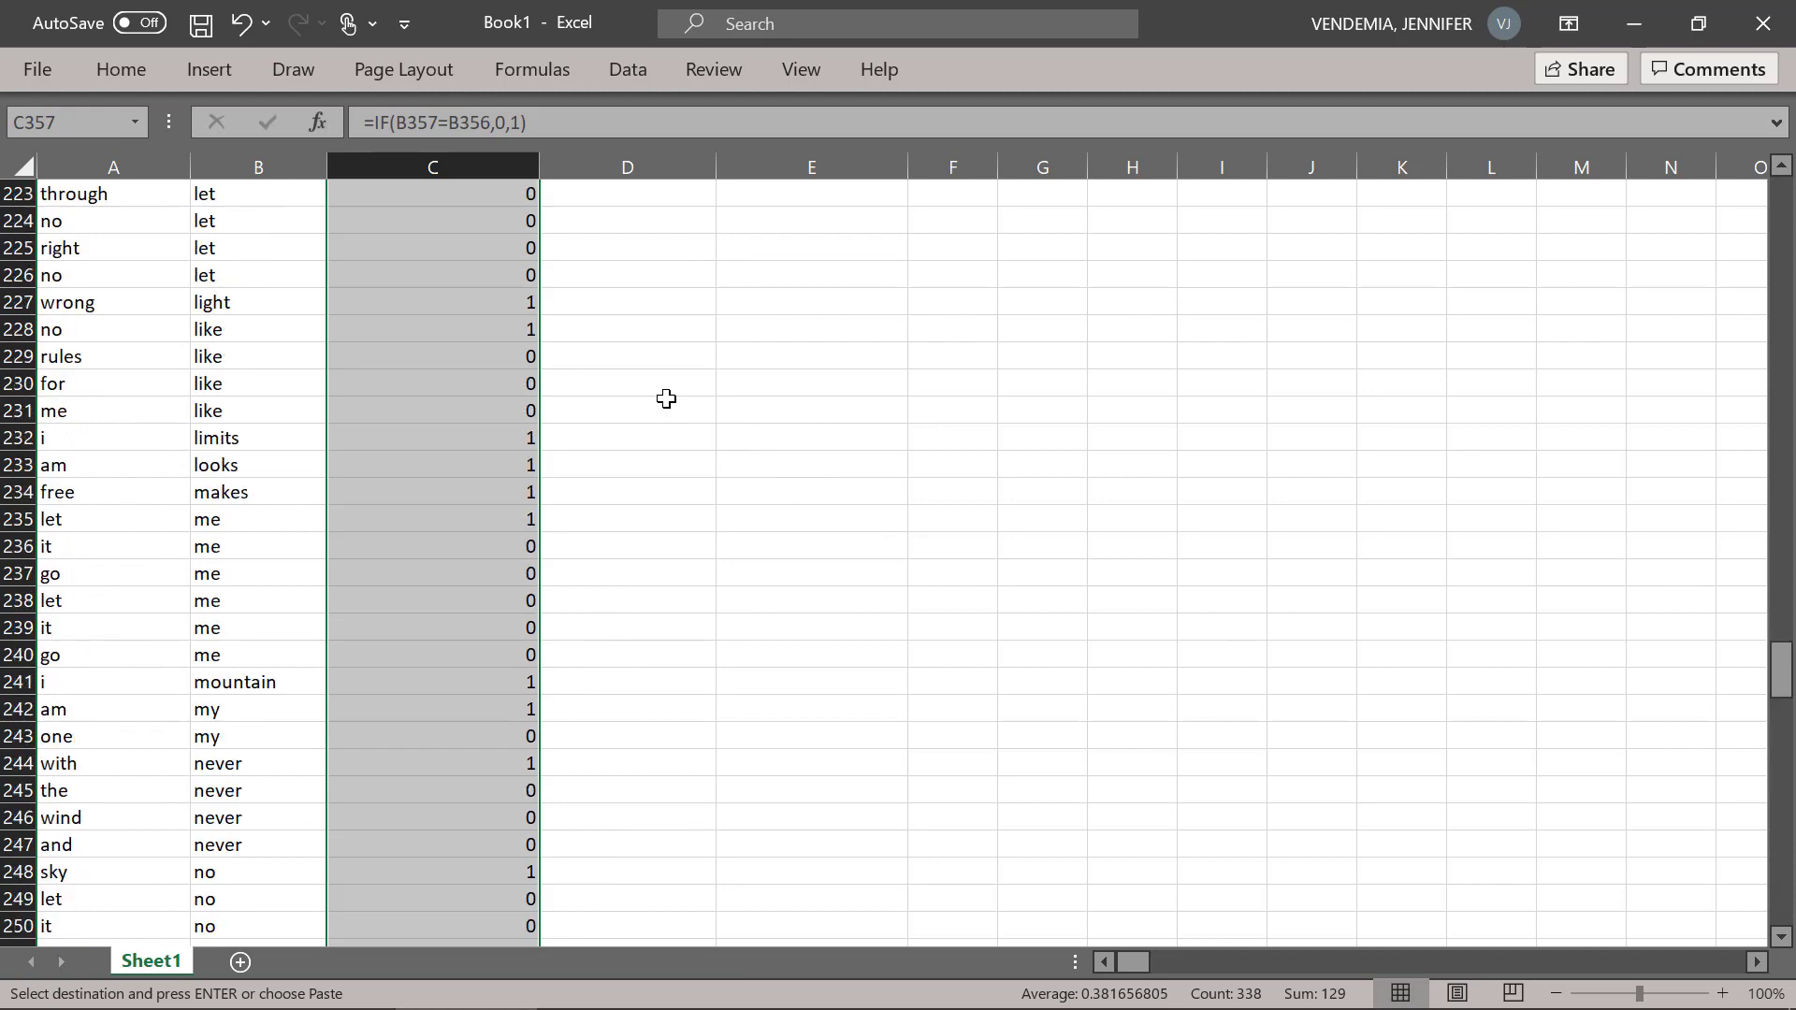
scroll(666, 398, up, 20)
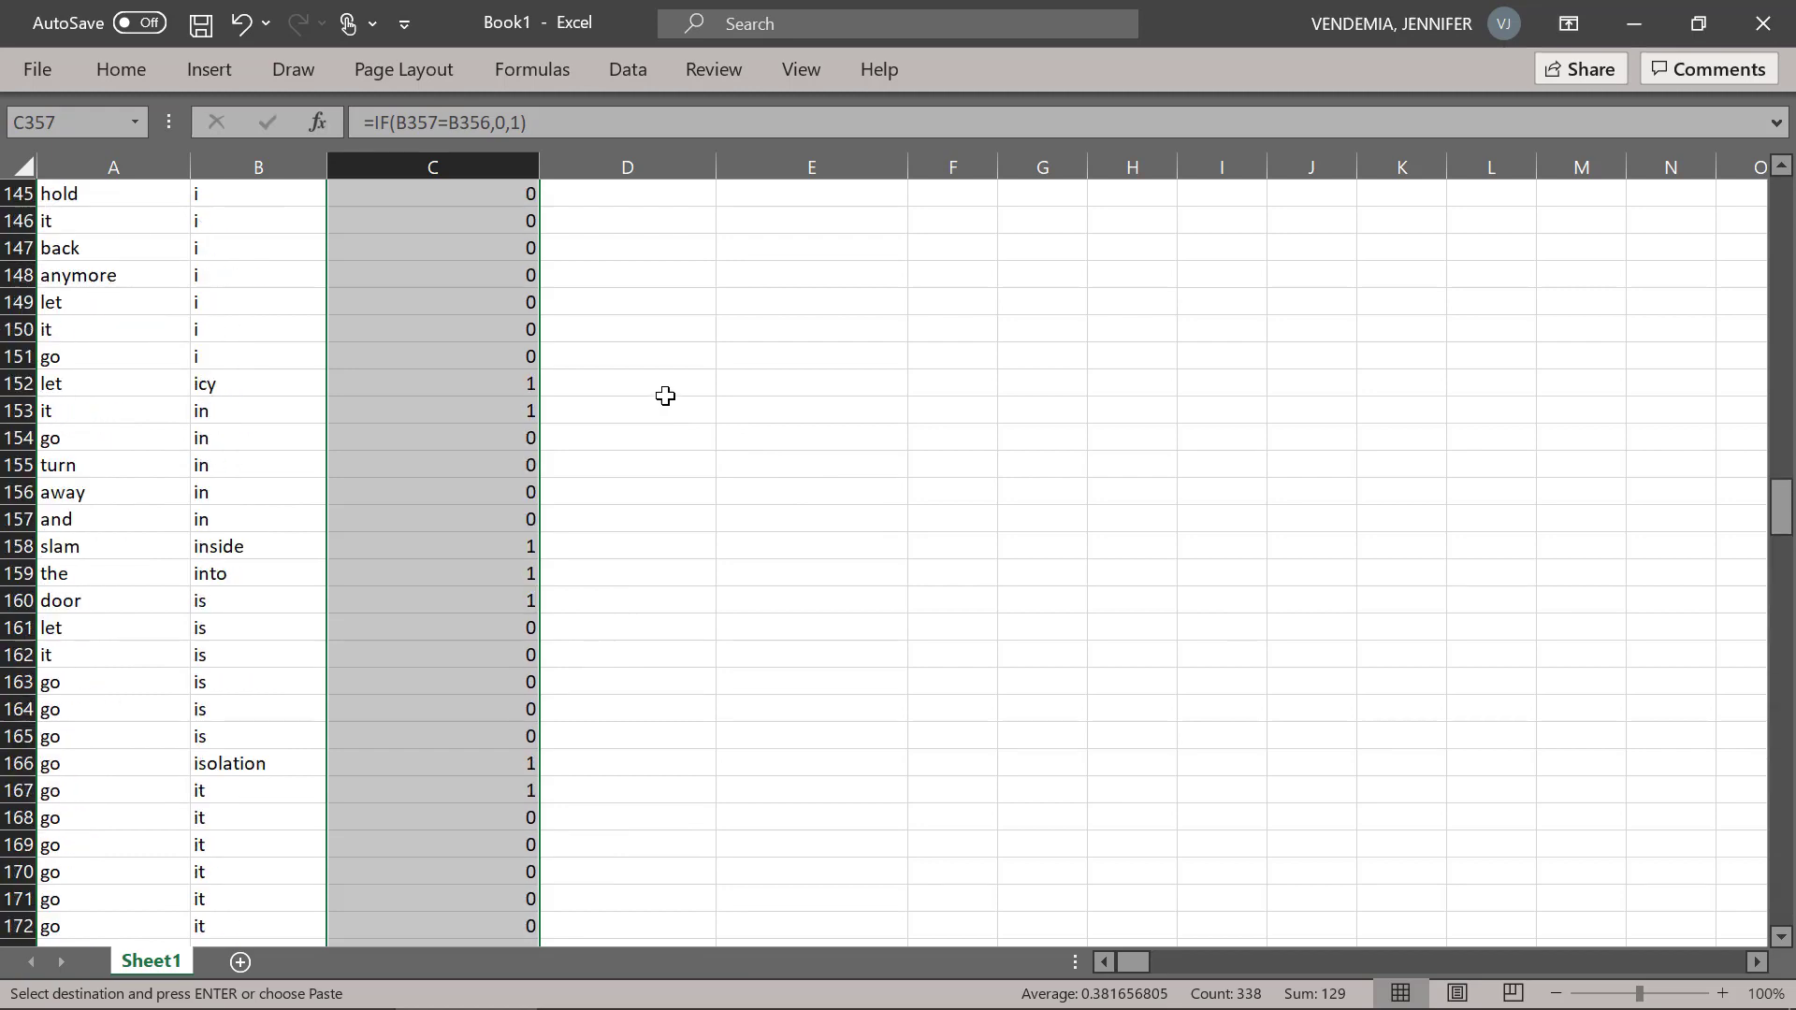
scroll(665, 397, up, 20)
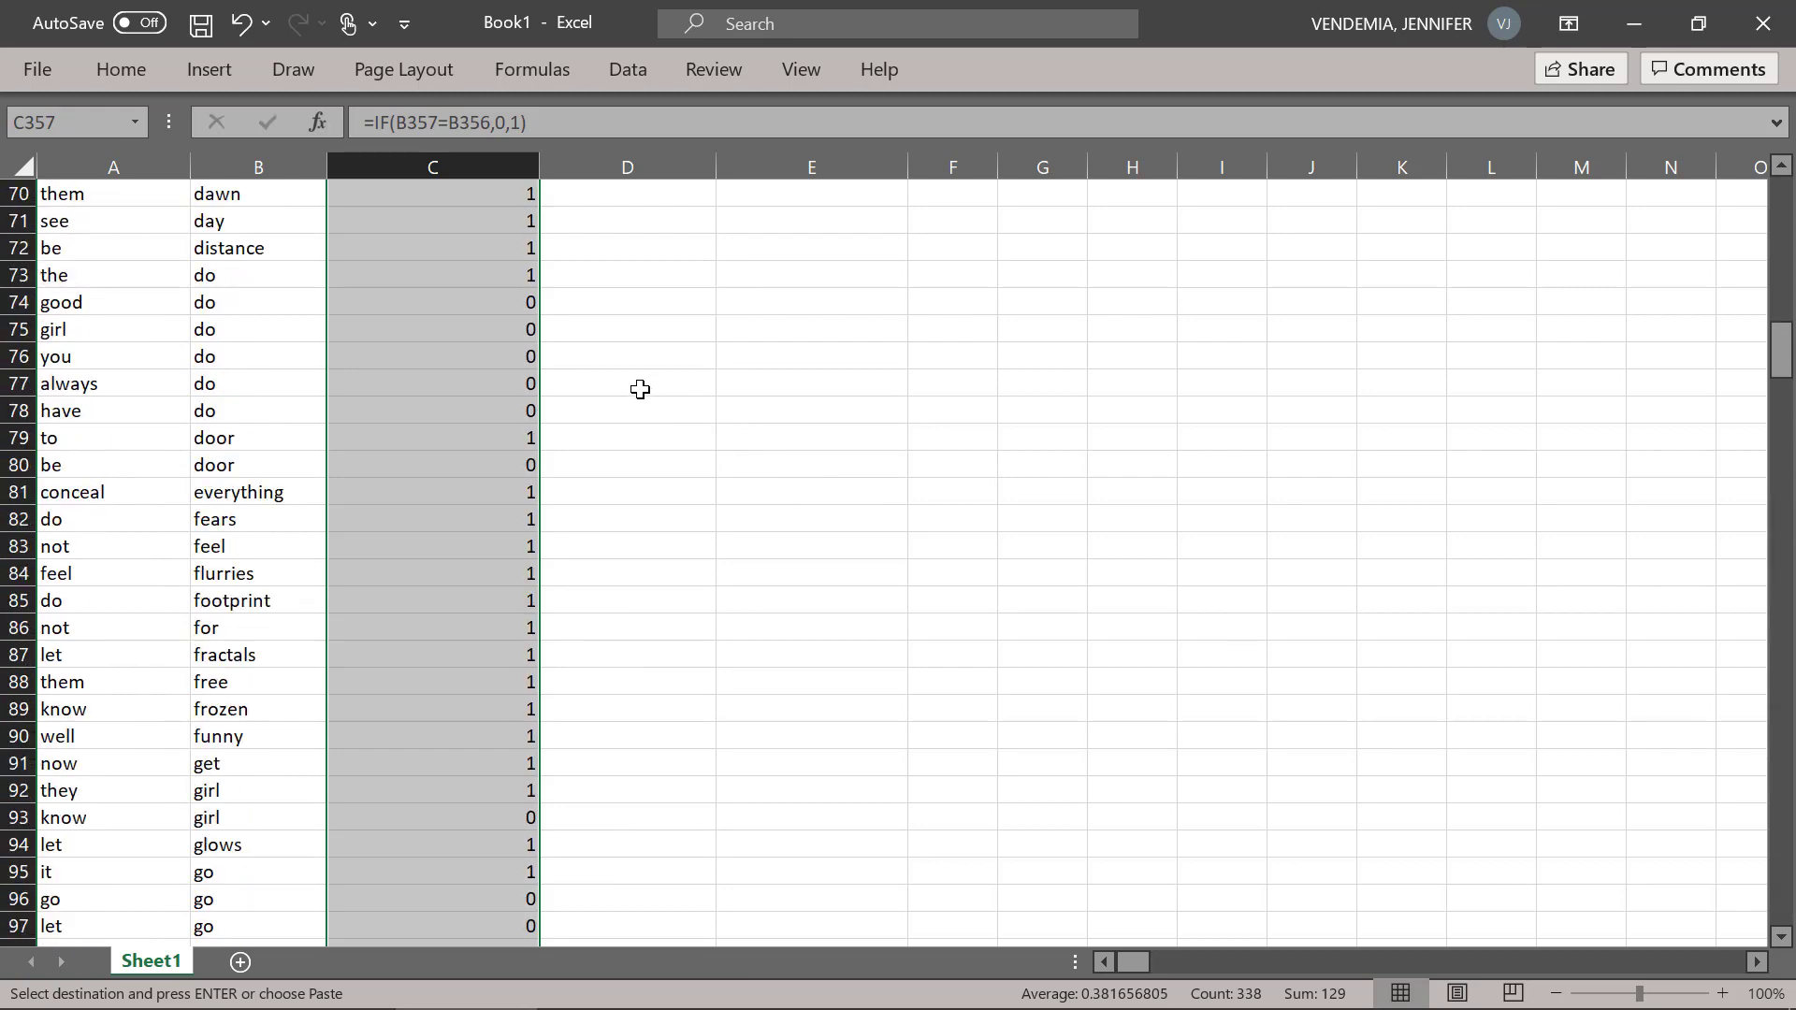
scroll(640, 389, up, 20)
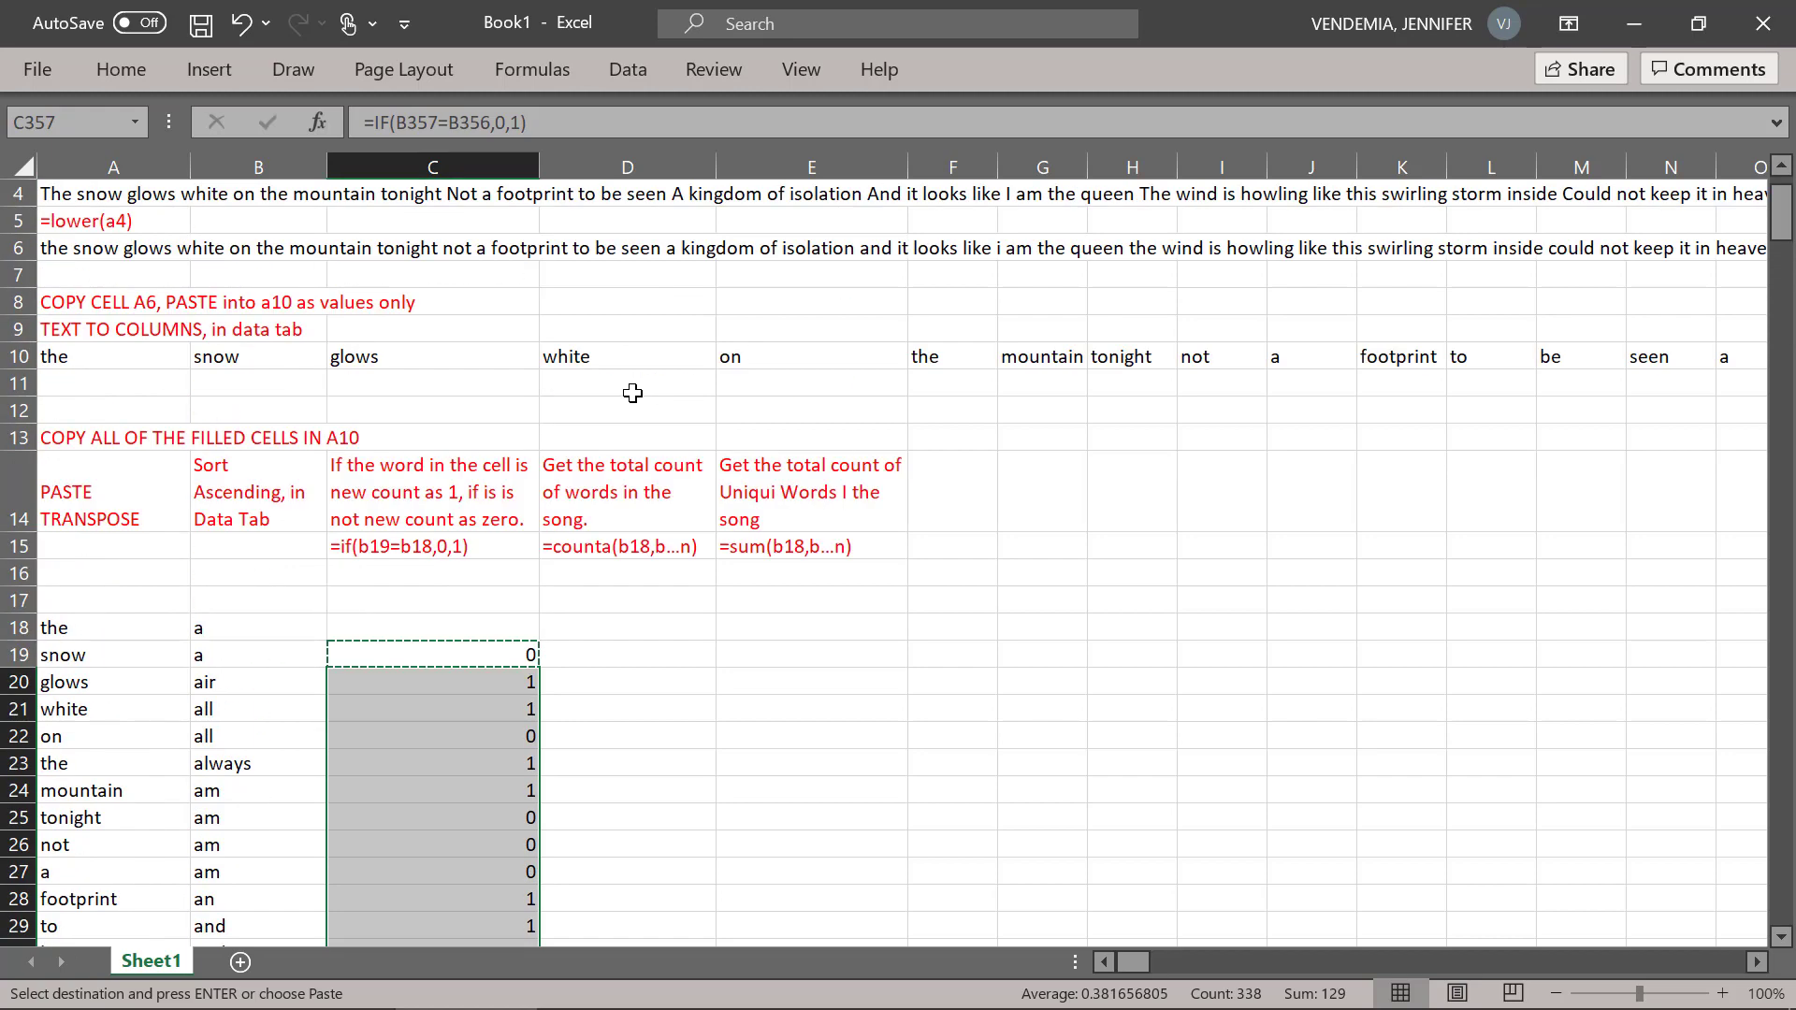
scroll(639, 445, down, 2)
- Enter =COUNTA(B18:B357) in D19, giving a total of 340 words
click(623, 496)
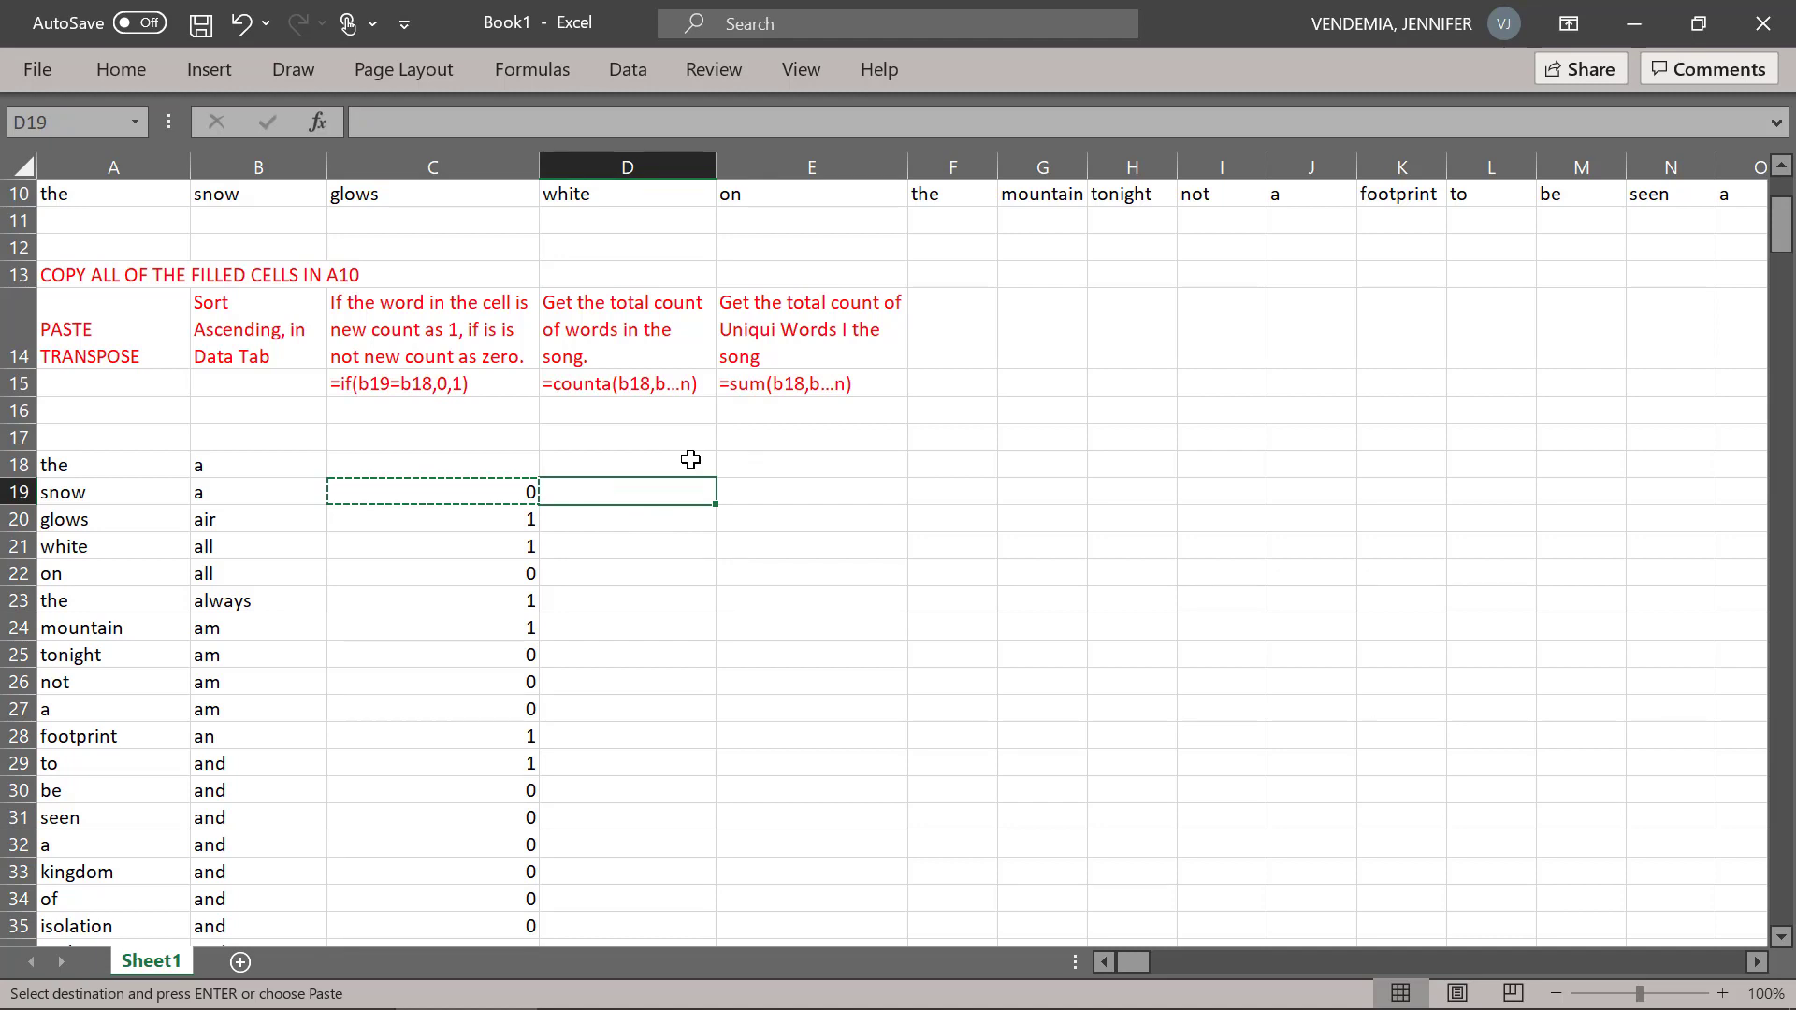
text(=)
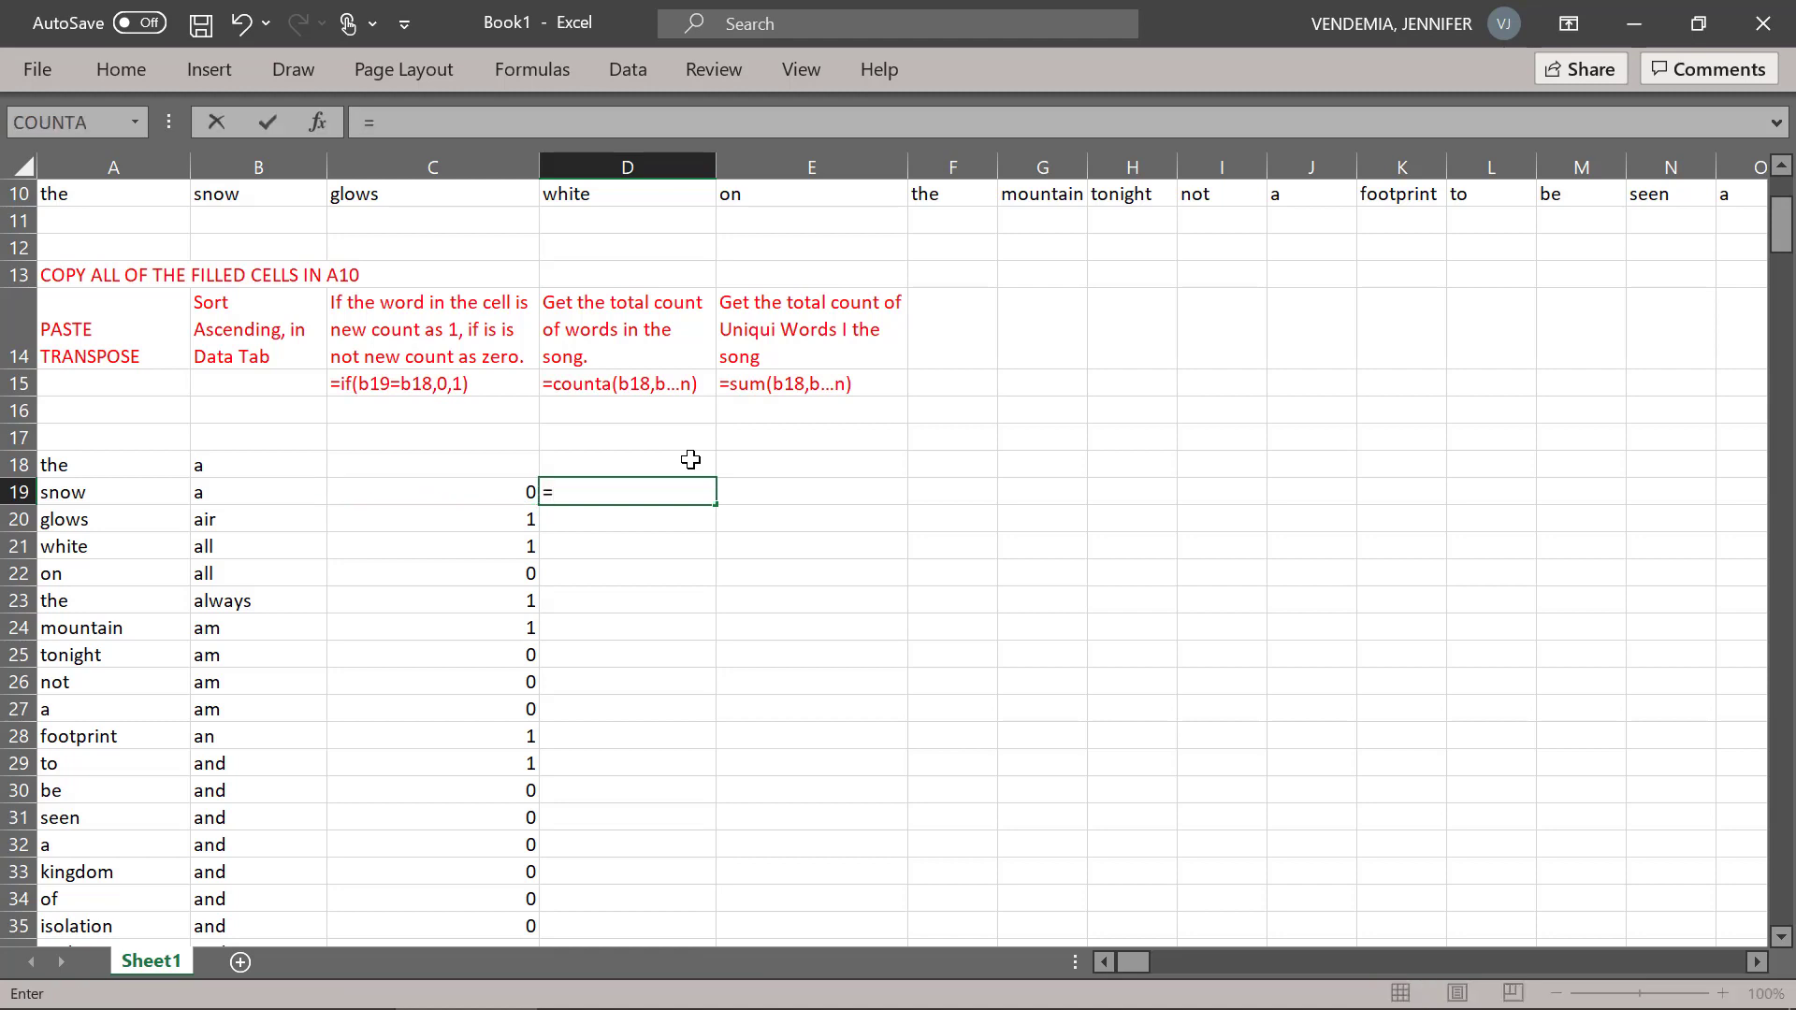
text(counta)
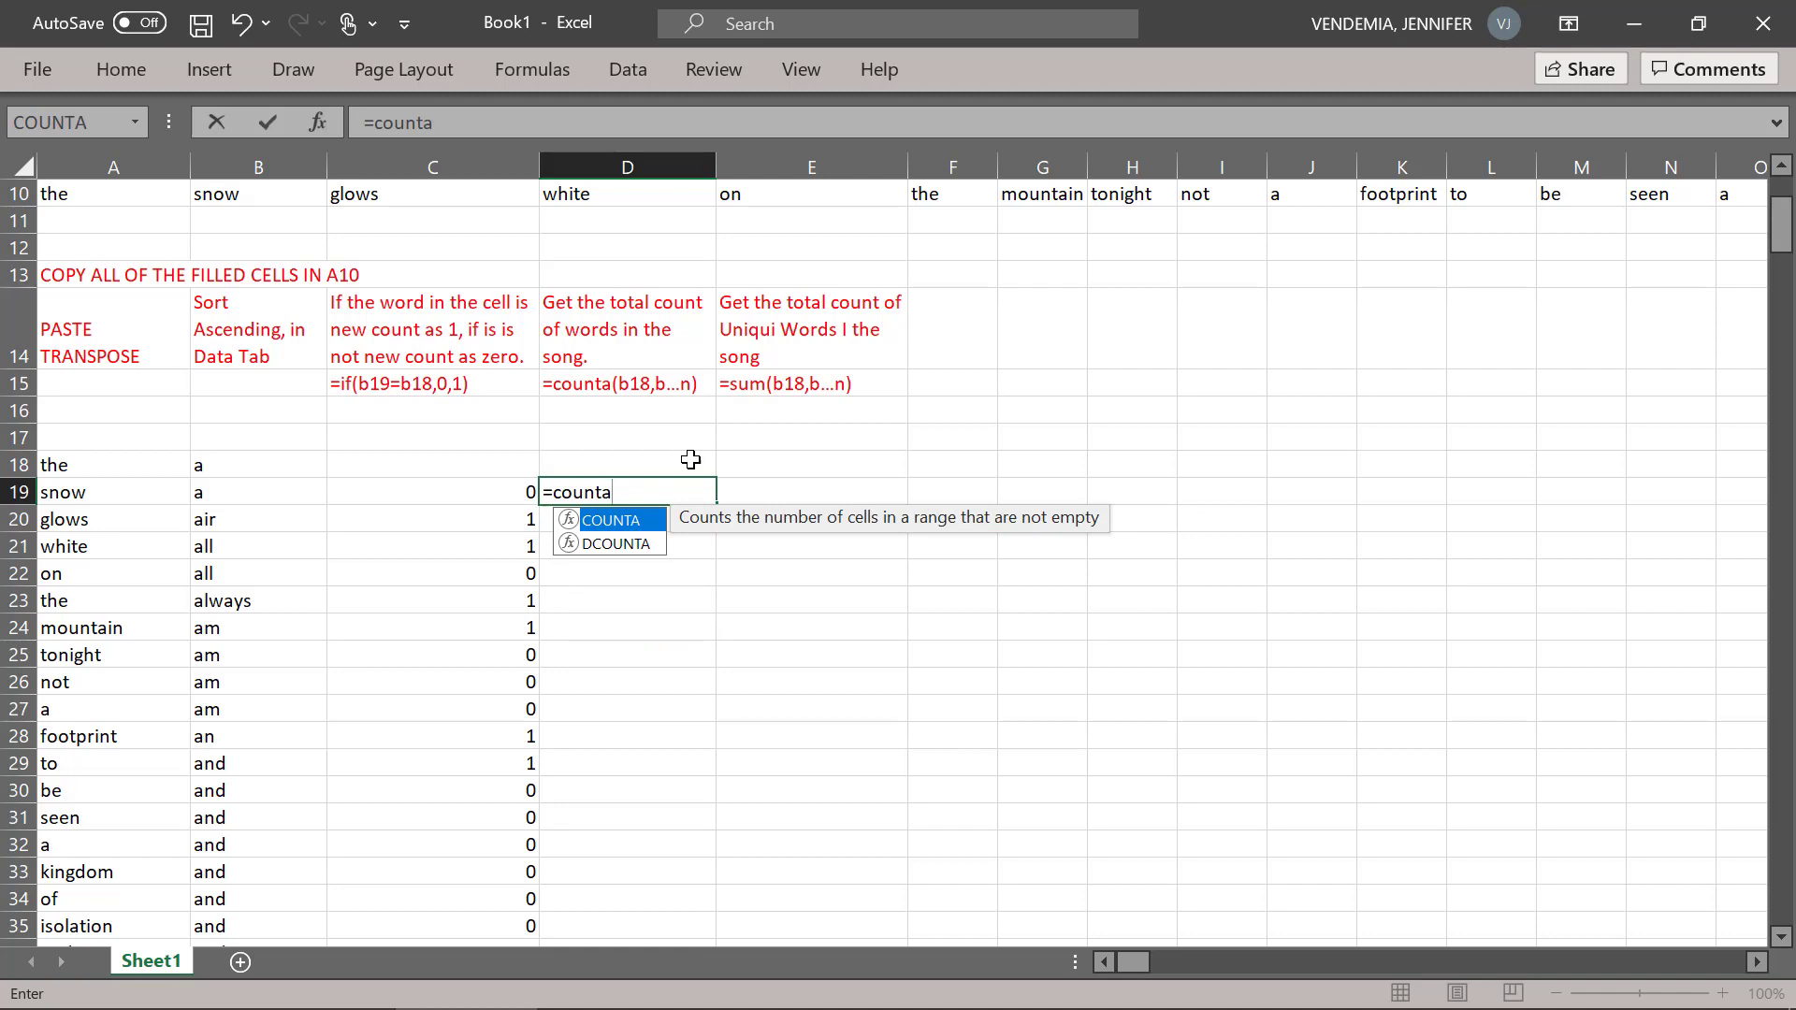
text(()
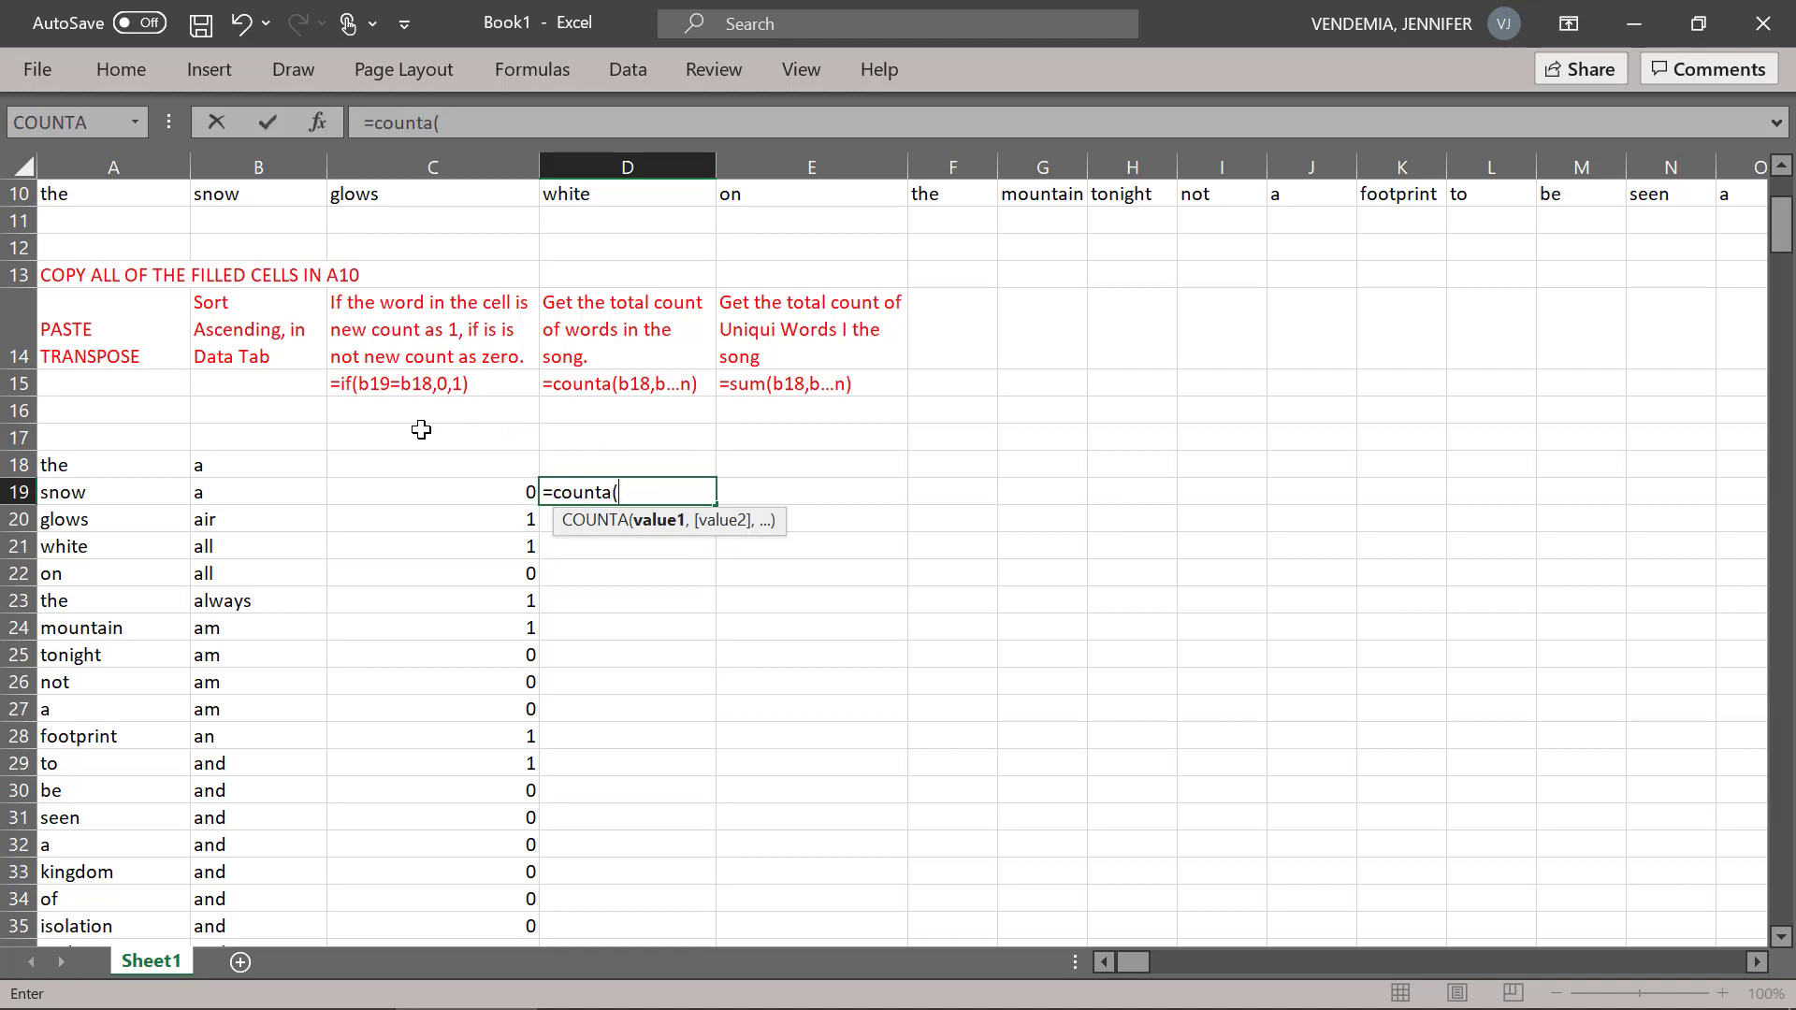
click(230, 468)
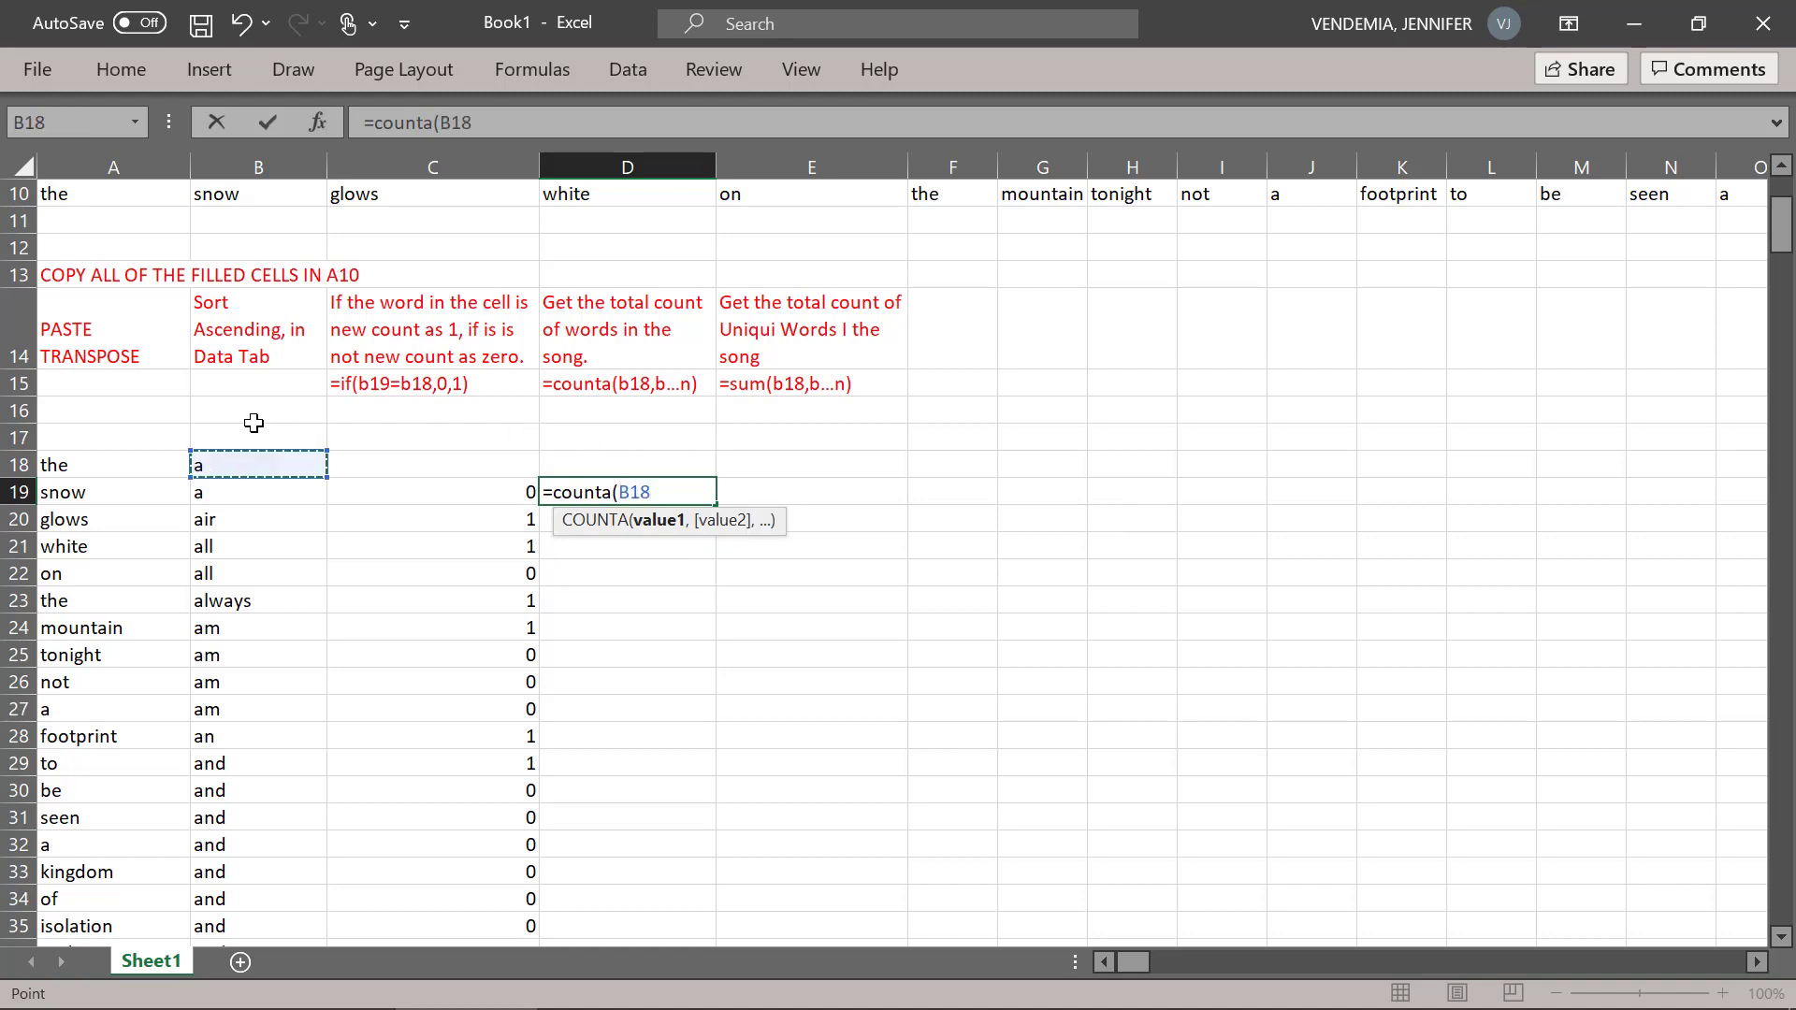
key(ctrl+shift+Down)
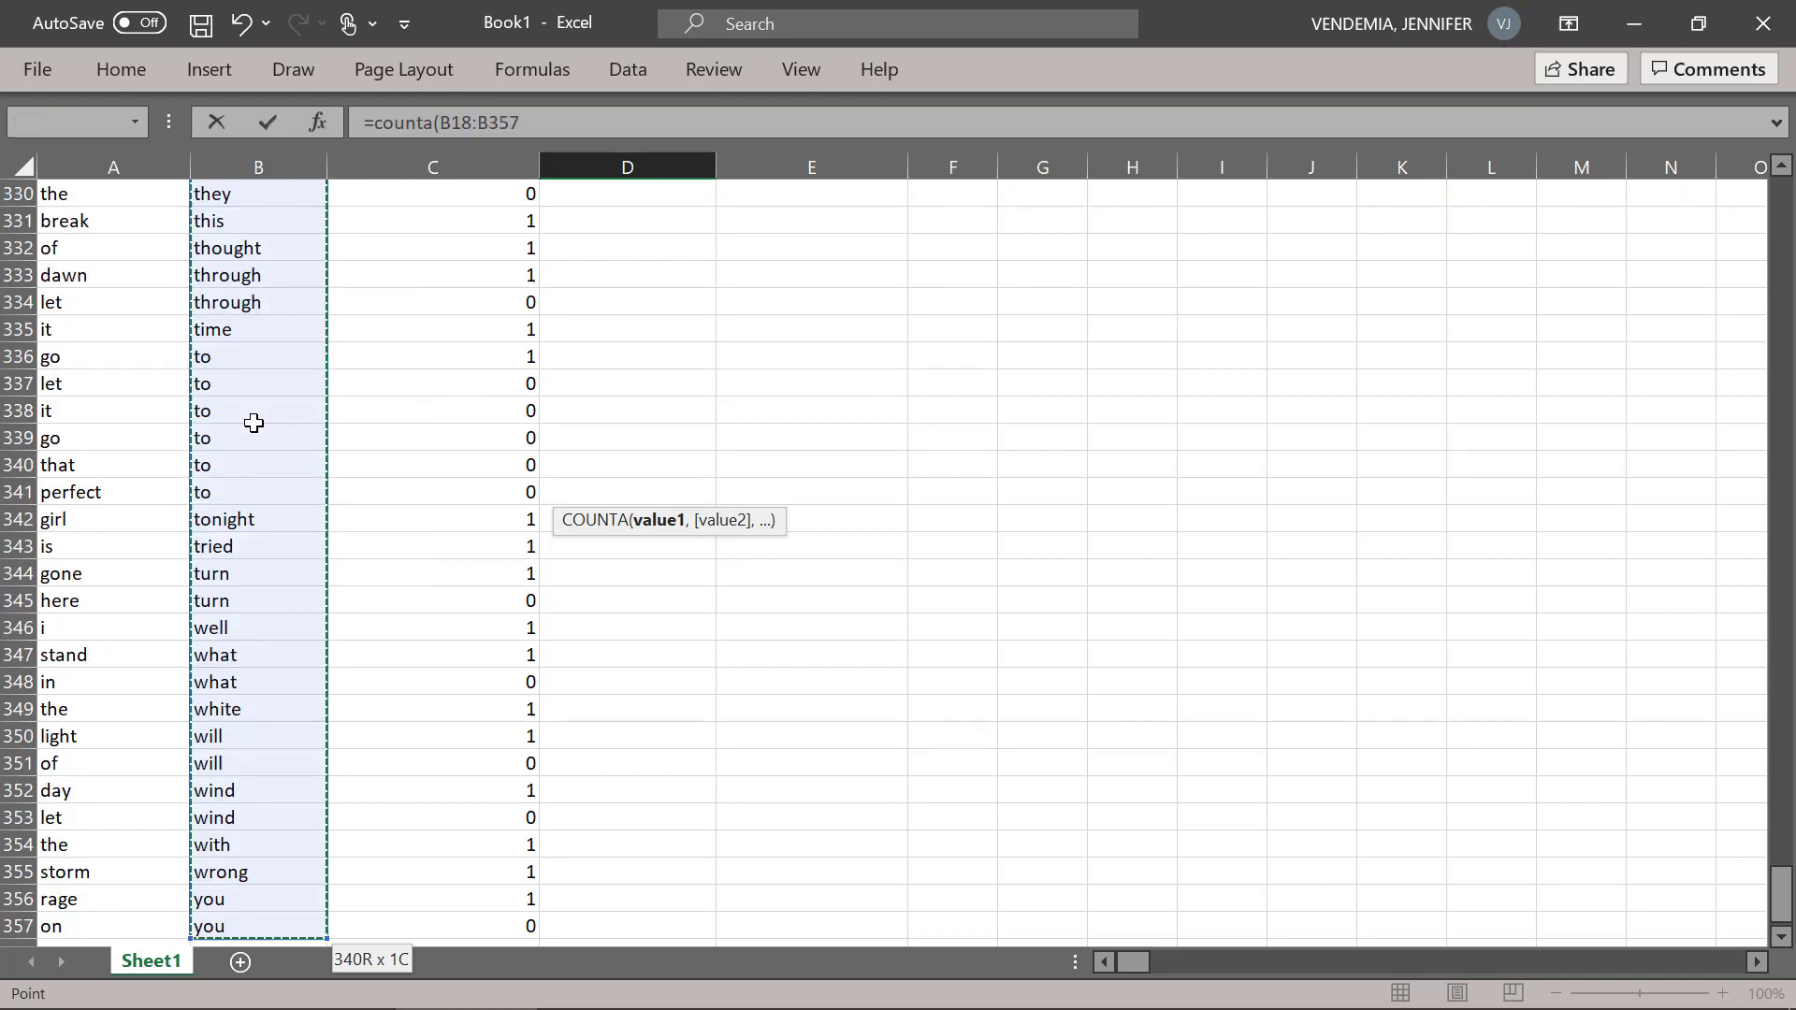
text())
key(Return)
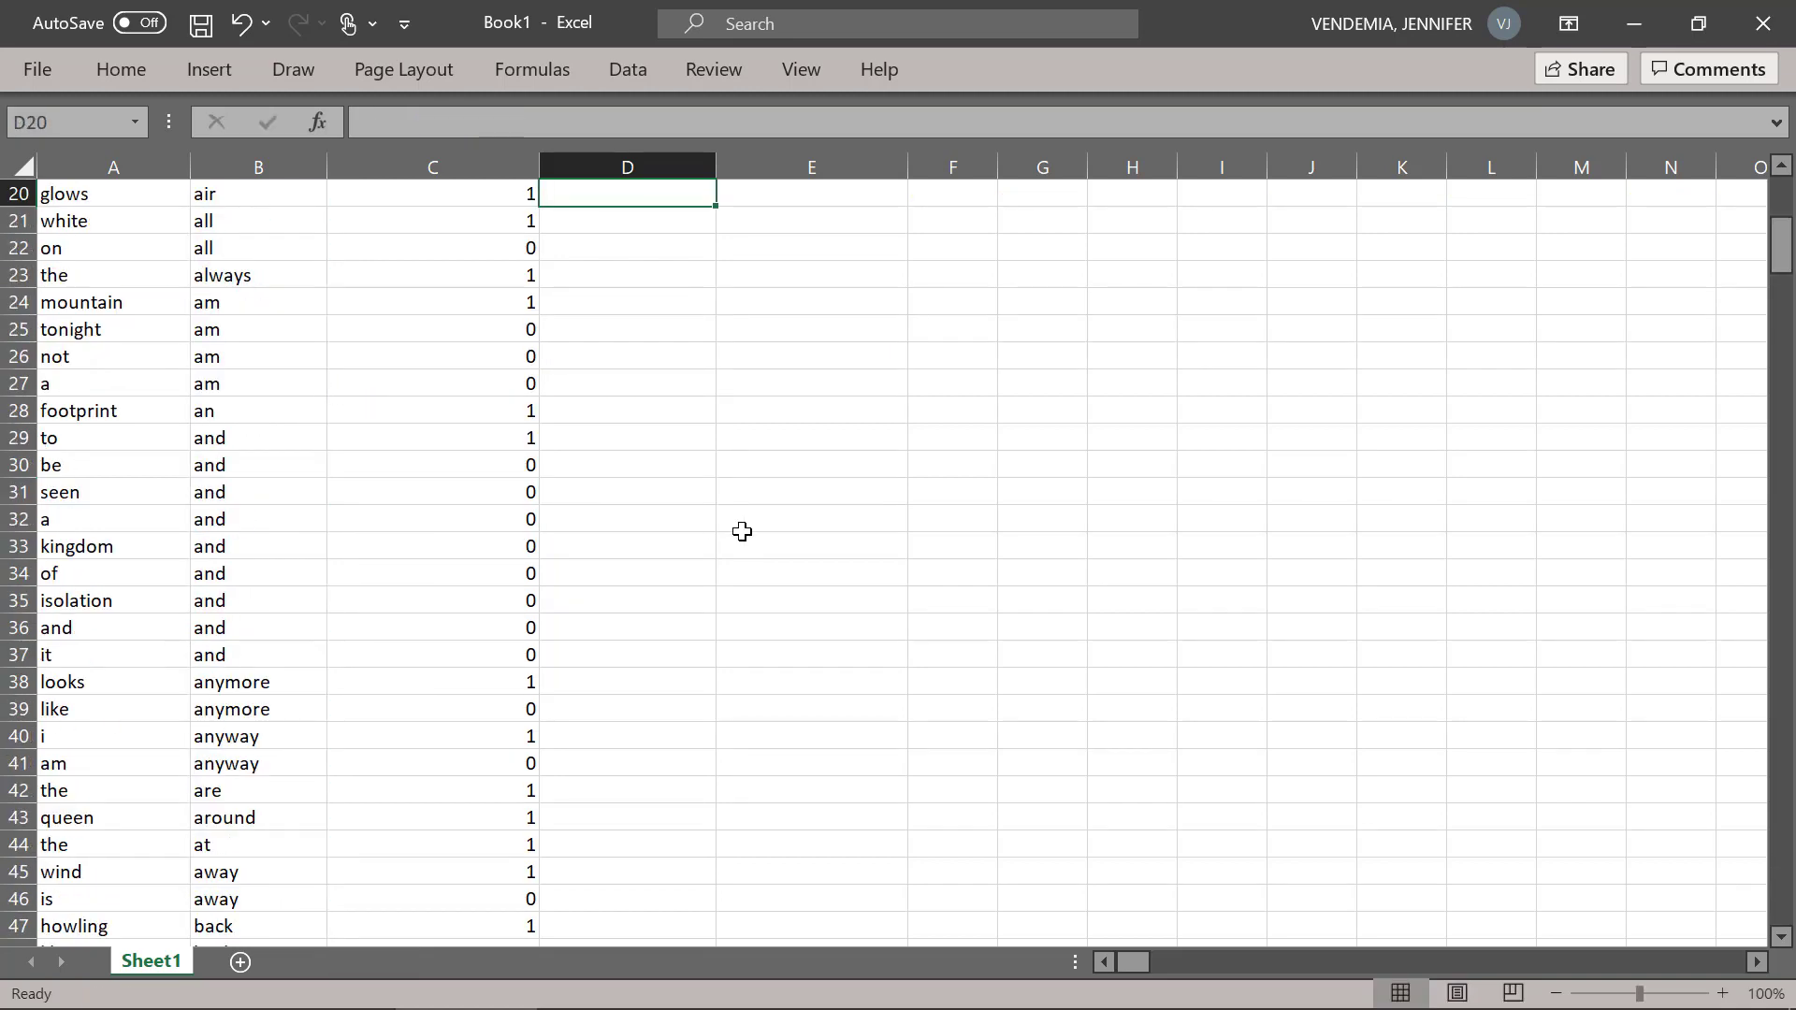
scroll(741, 531, up, 2)
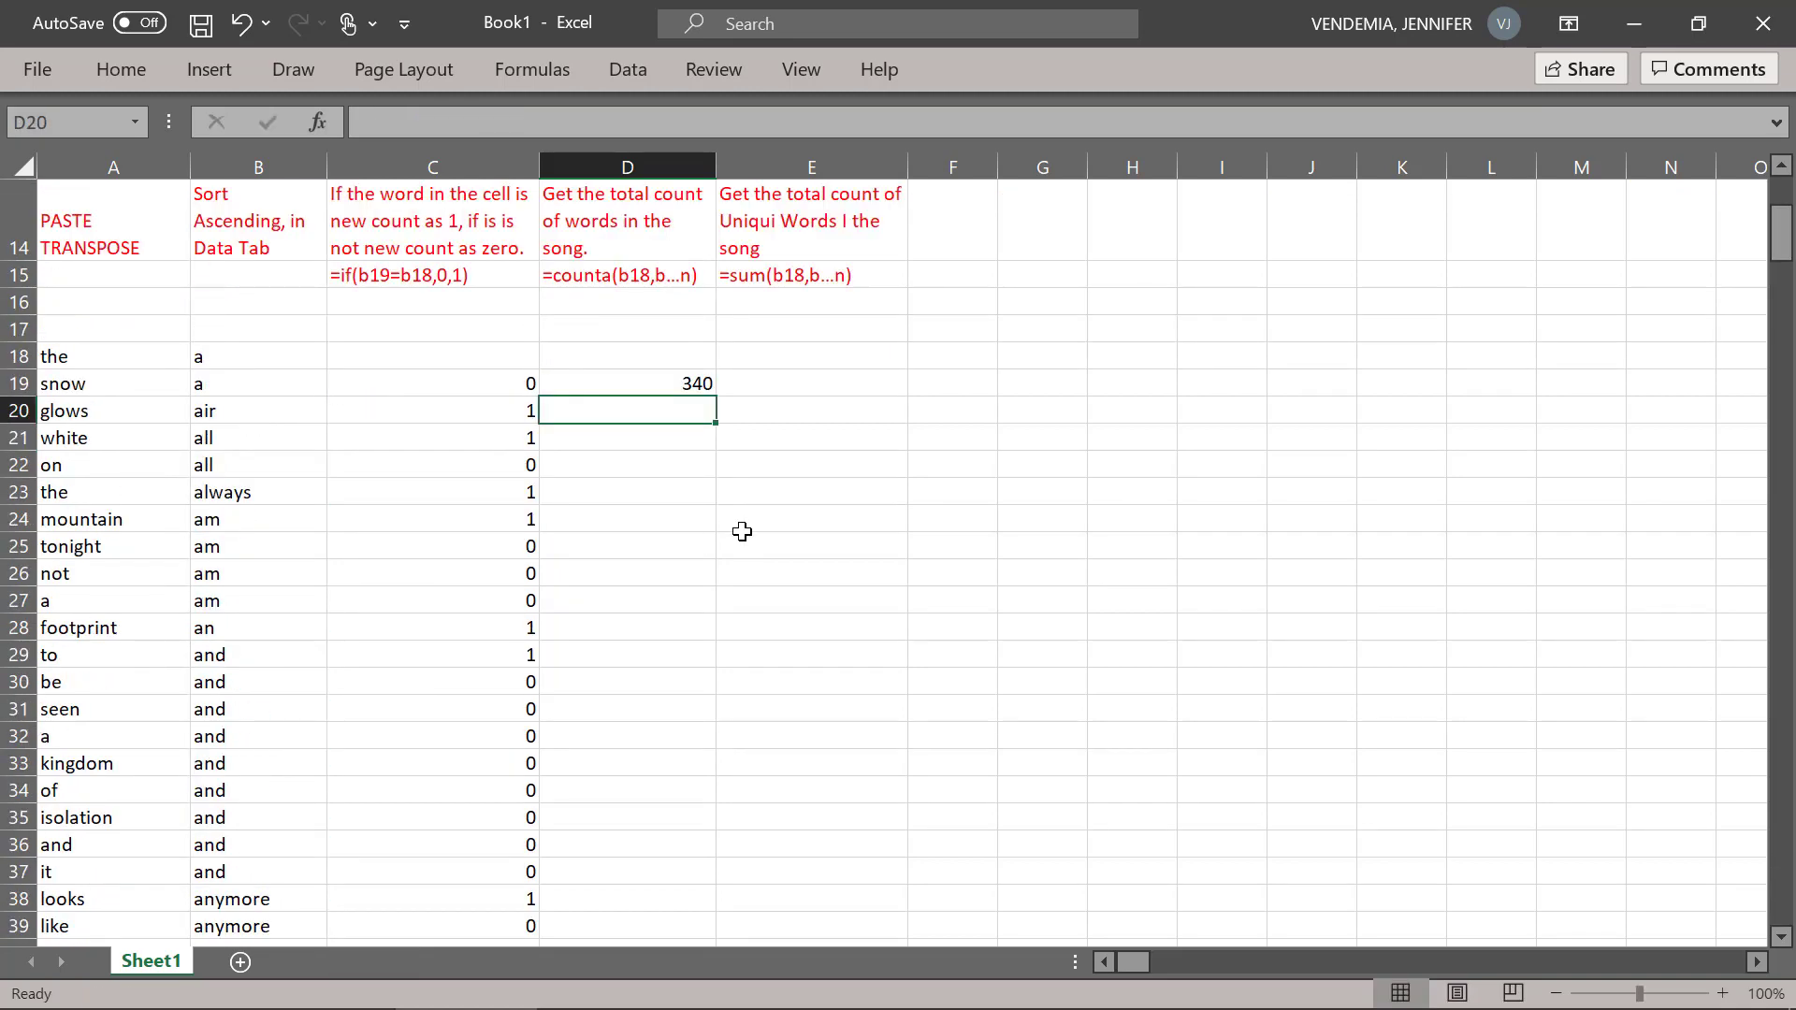
click(644, 385)
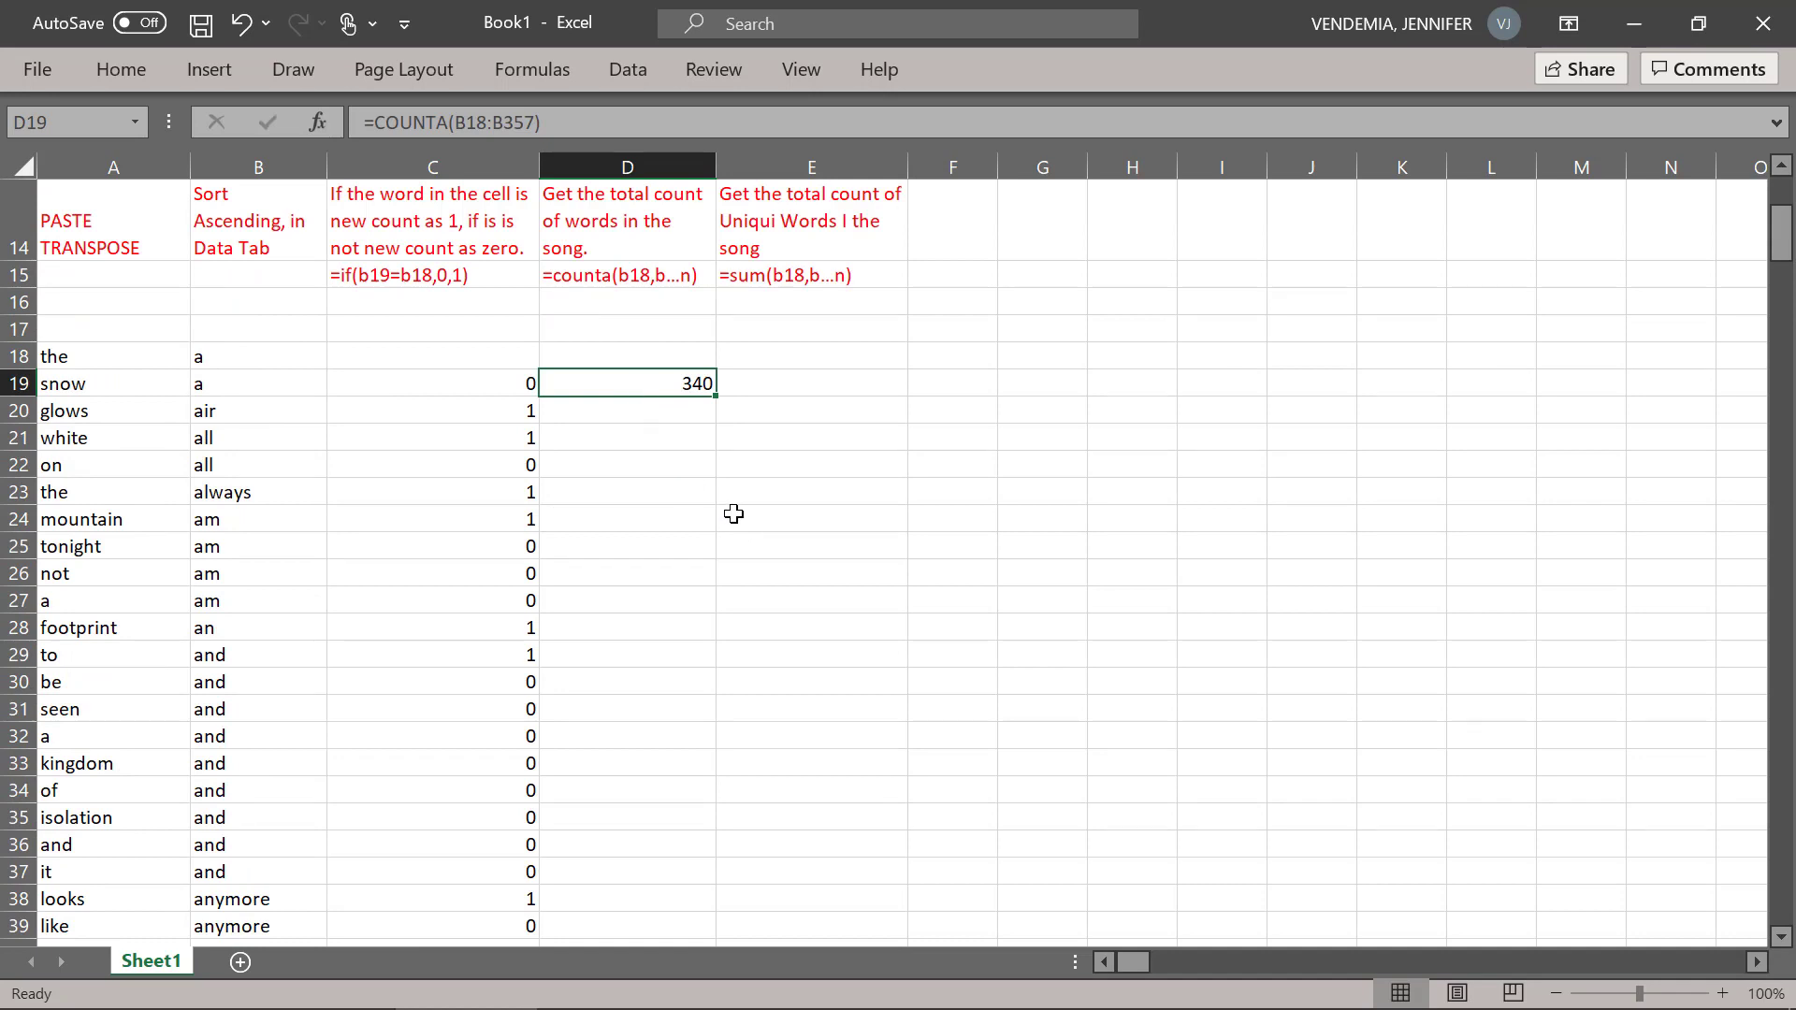
- Enter =SUM(C19:C357) in E19 to total 129 unique words, then review D19 and E19
click(774, 383)
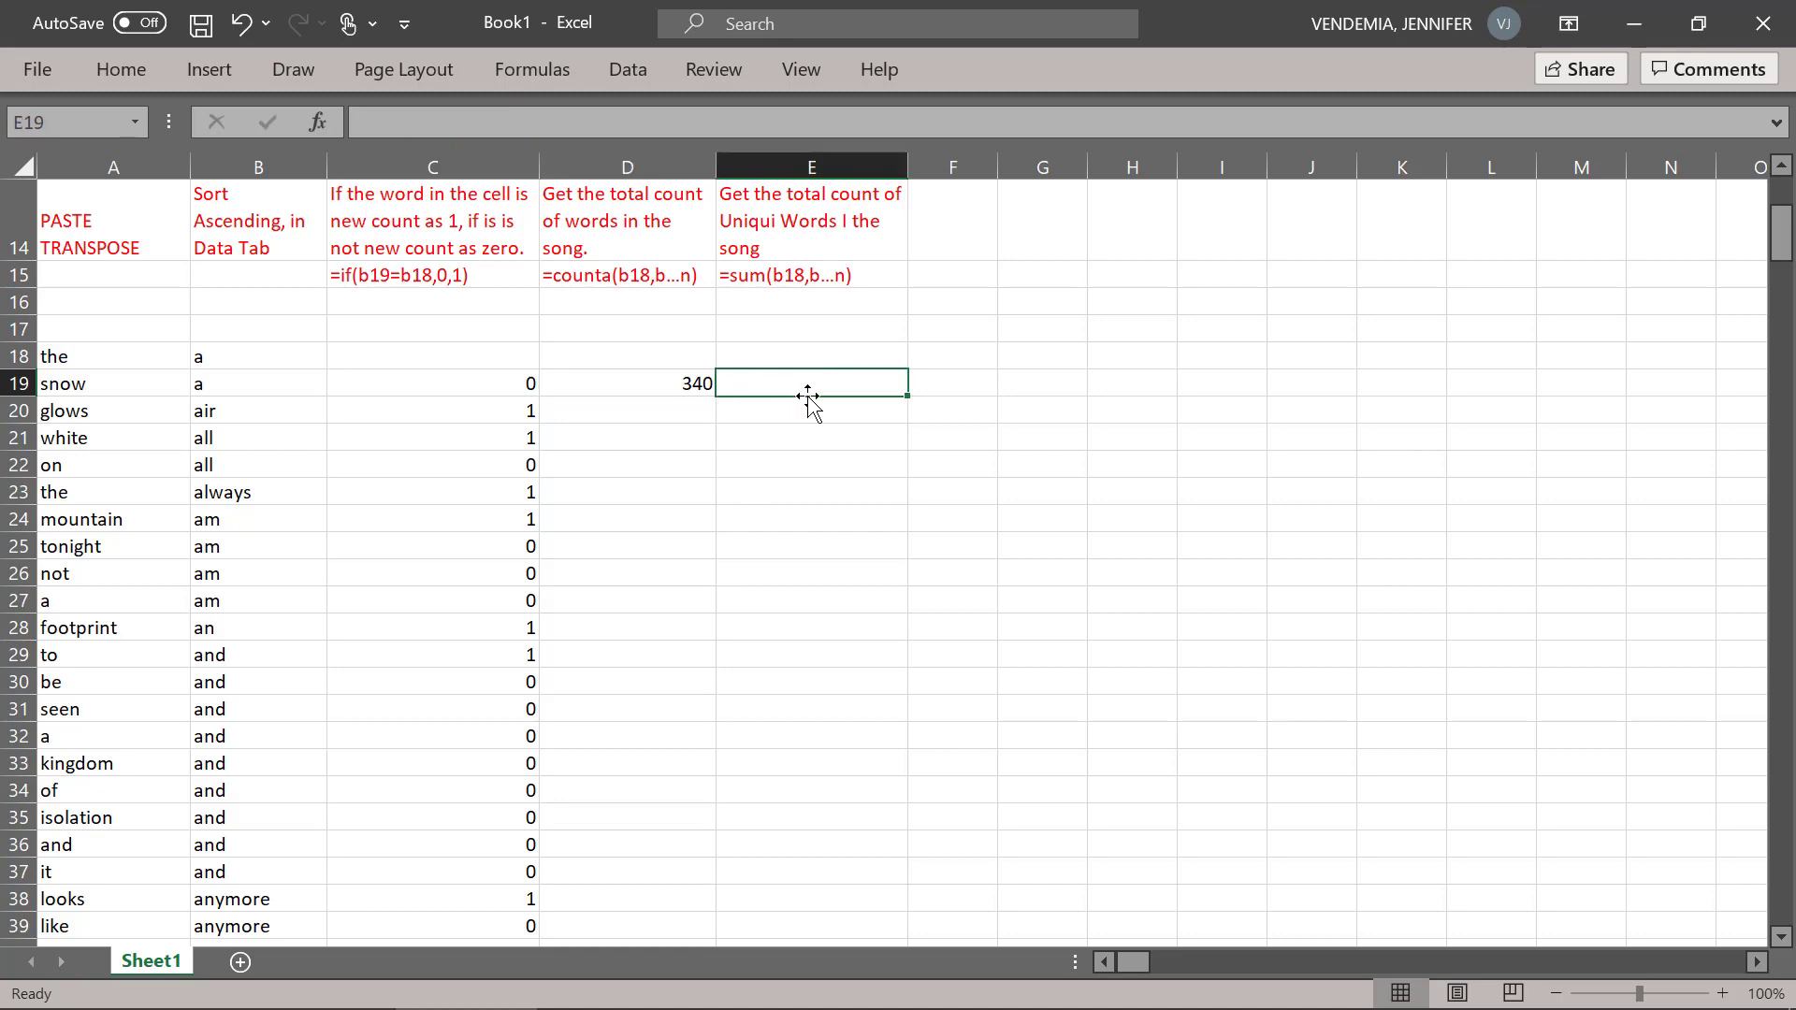
text(=)
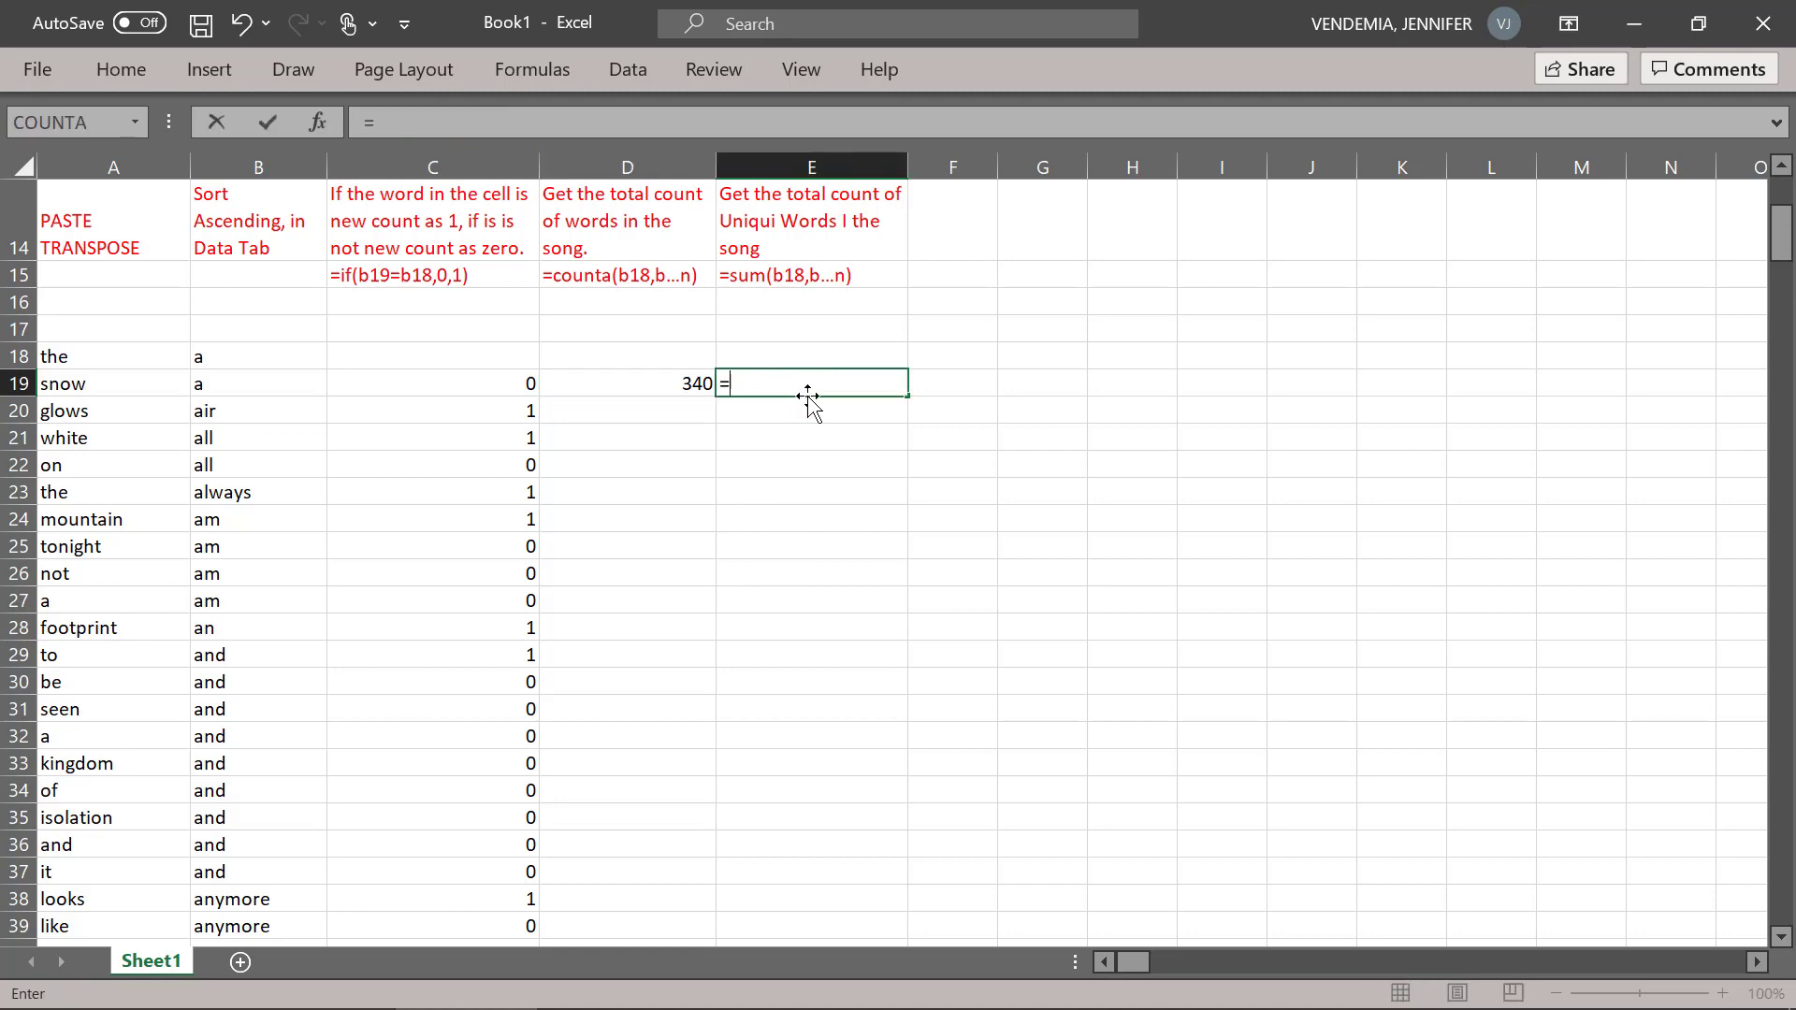
text(sum)
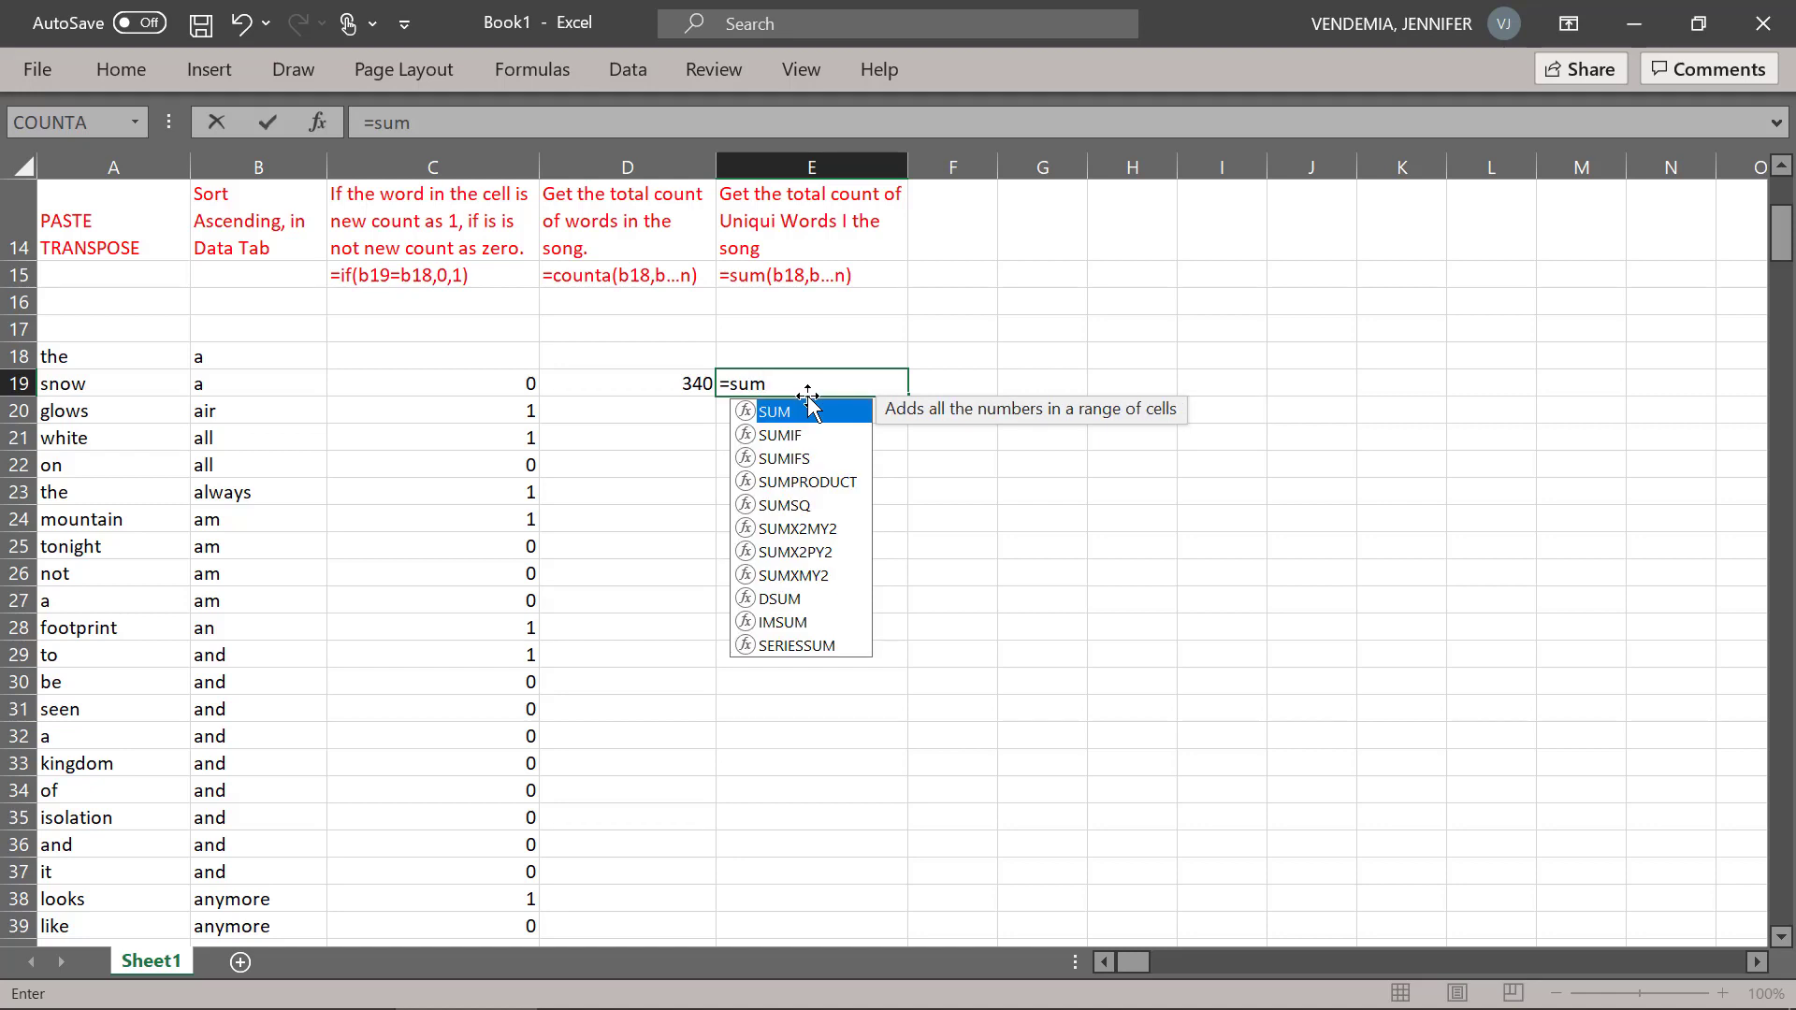
text(()
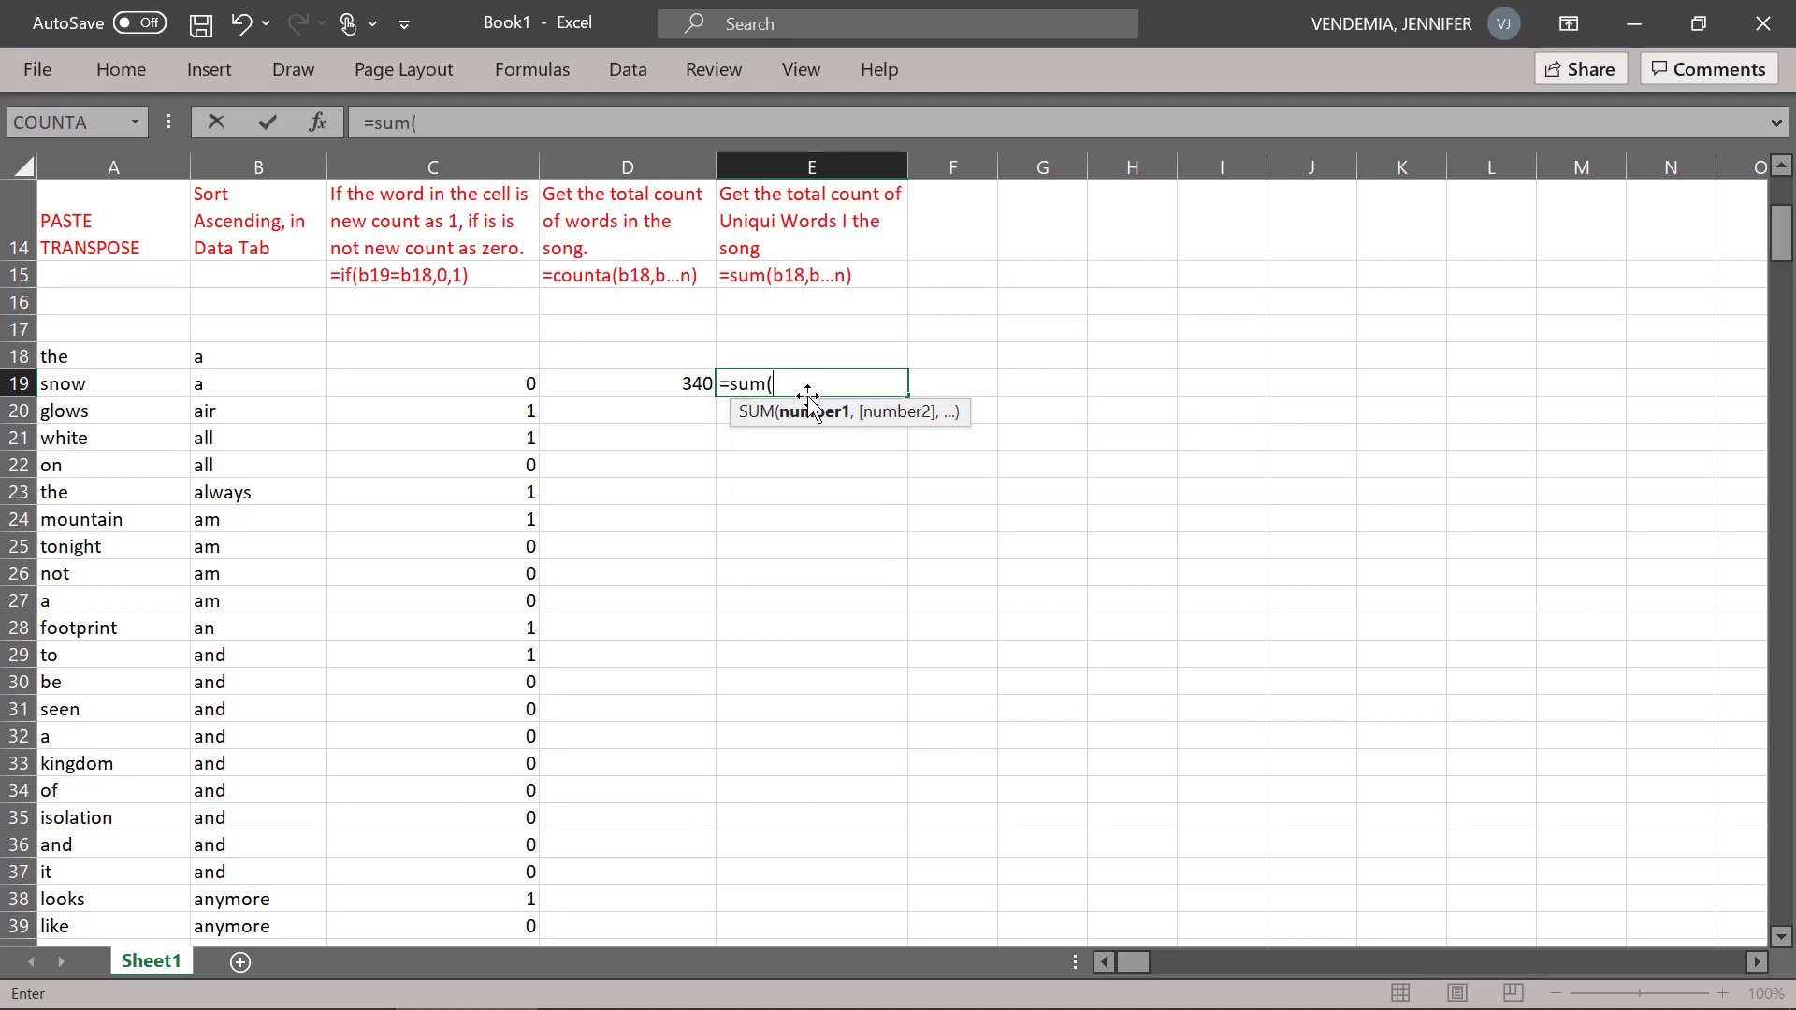
click(508, 386)
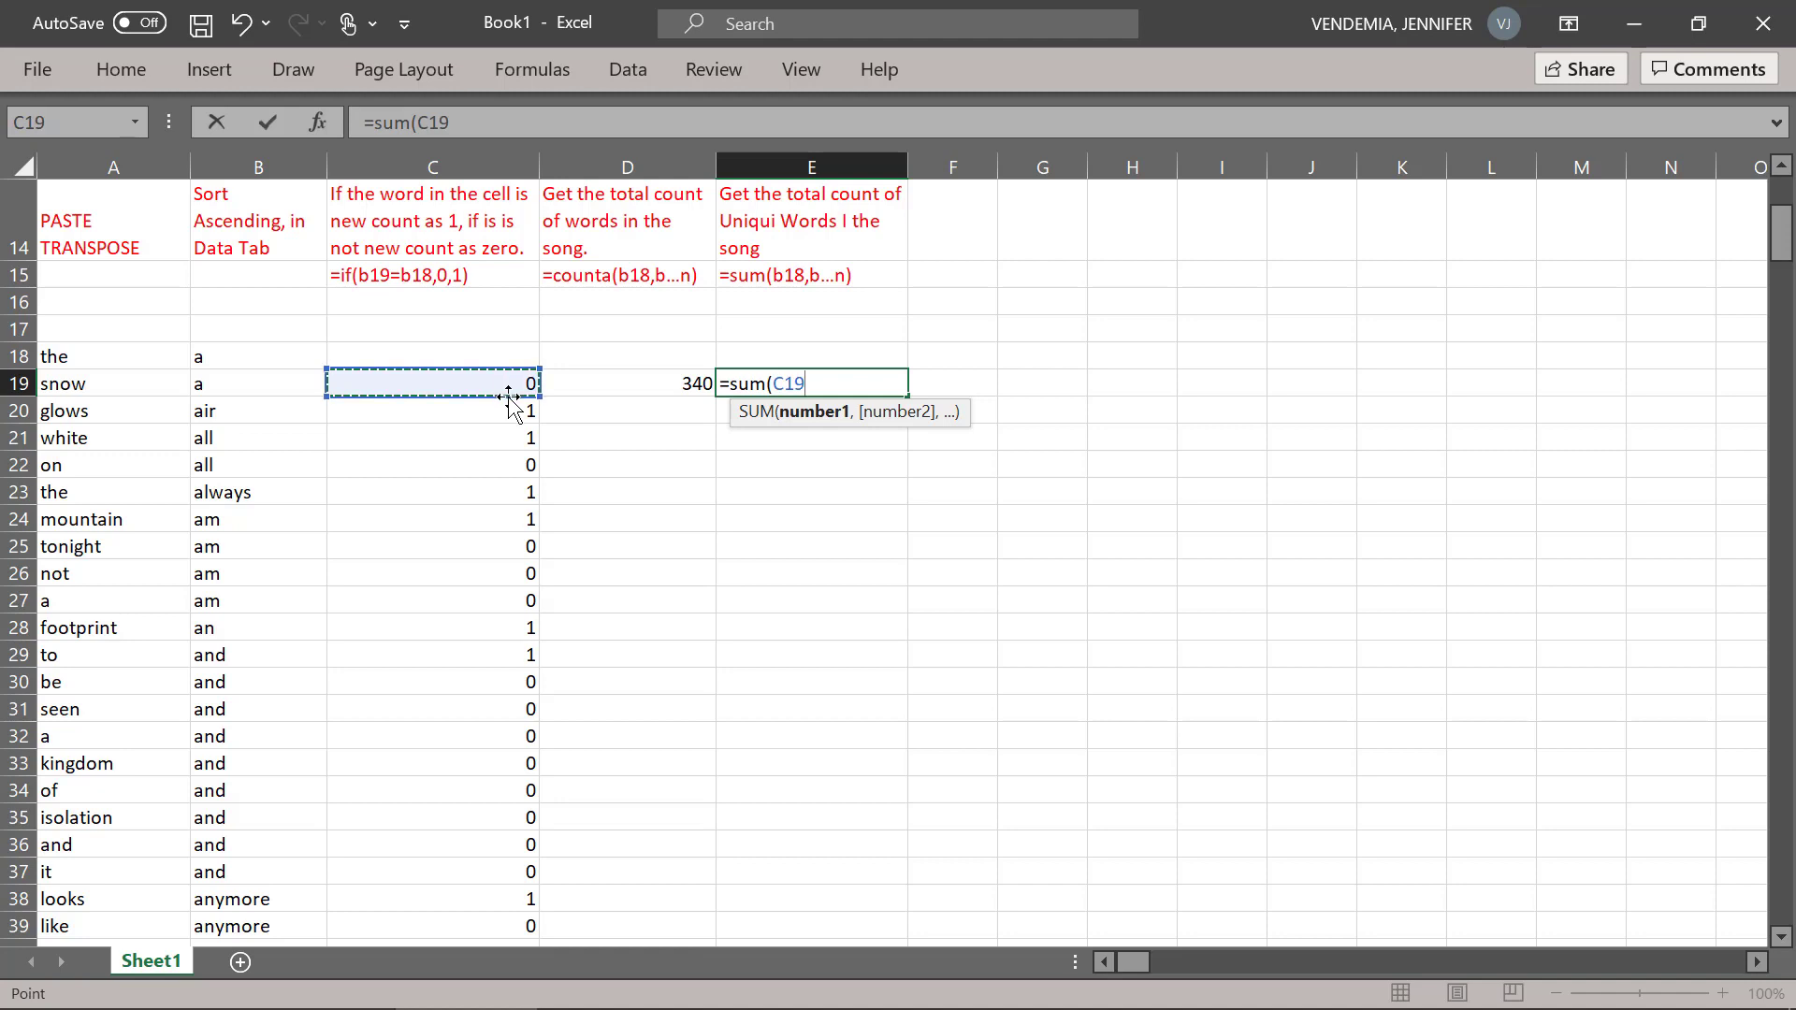
key(ctrl+shift+Down)
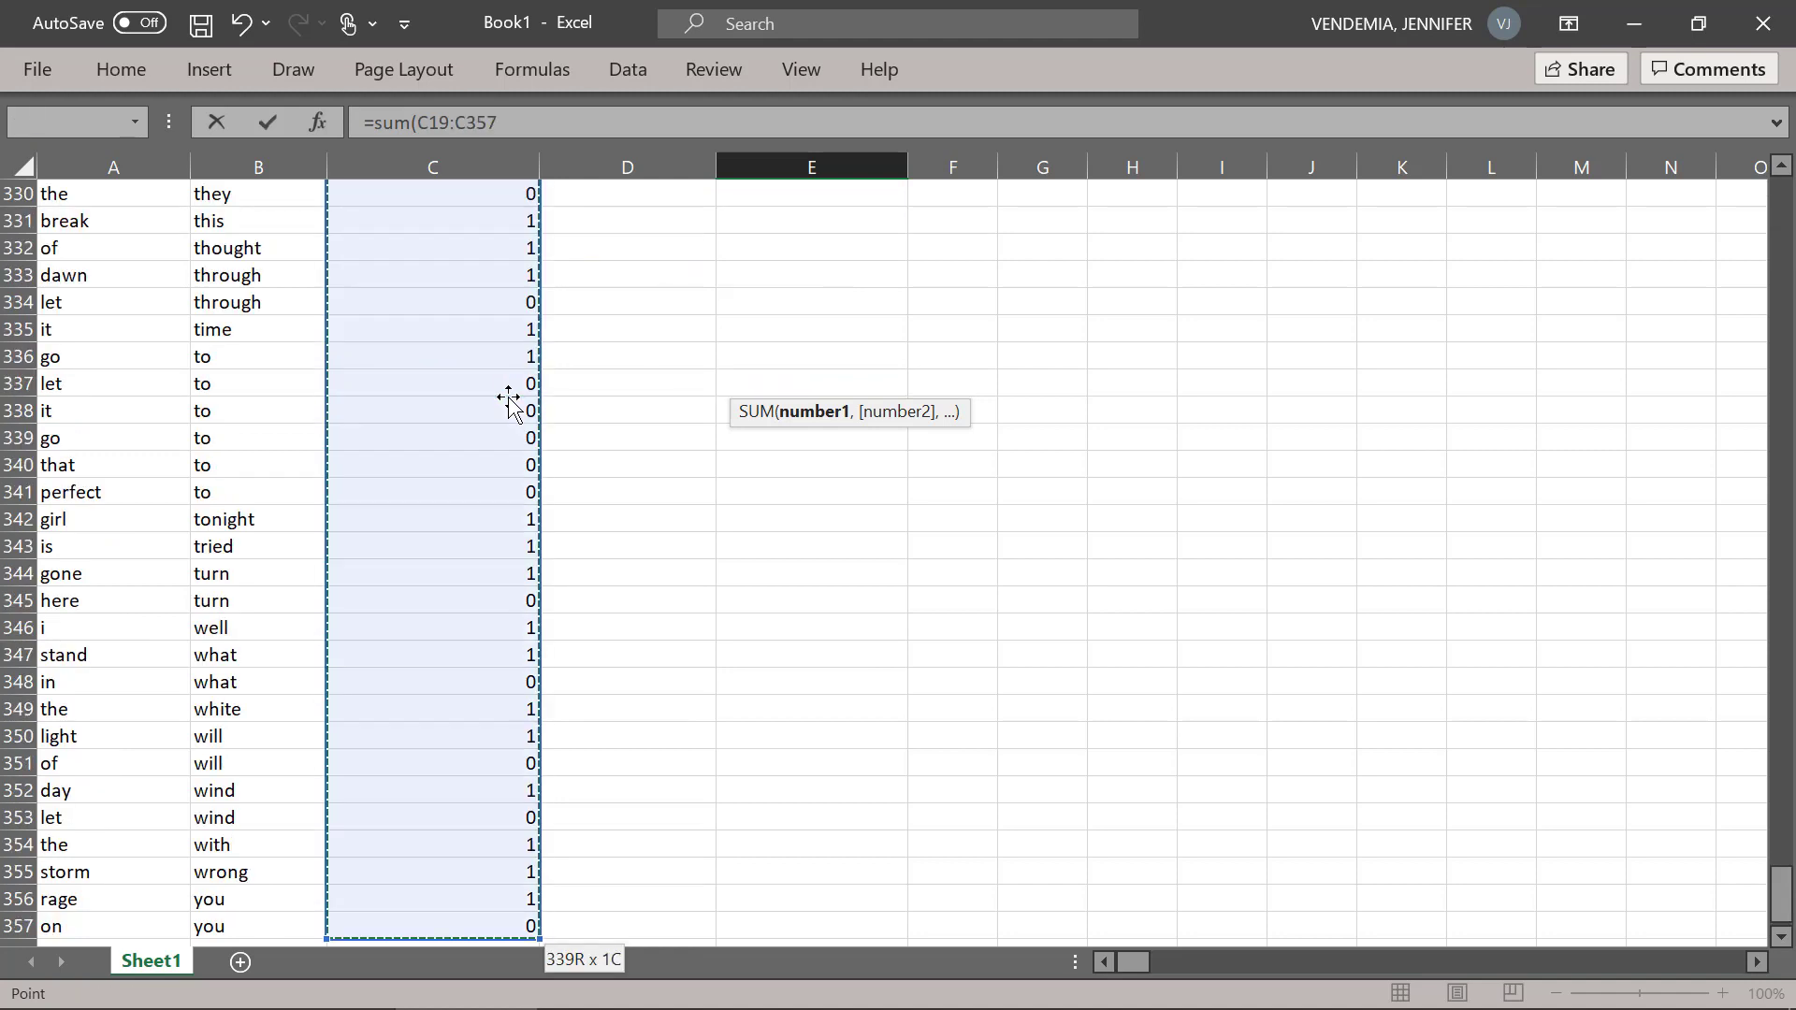
key(Return)
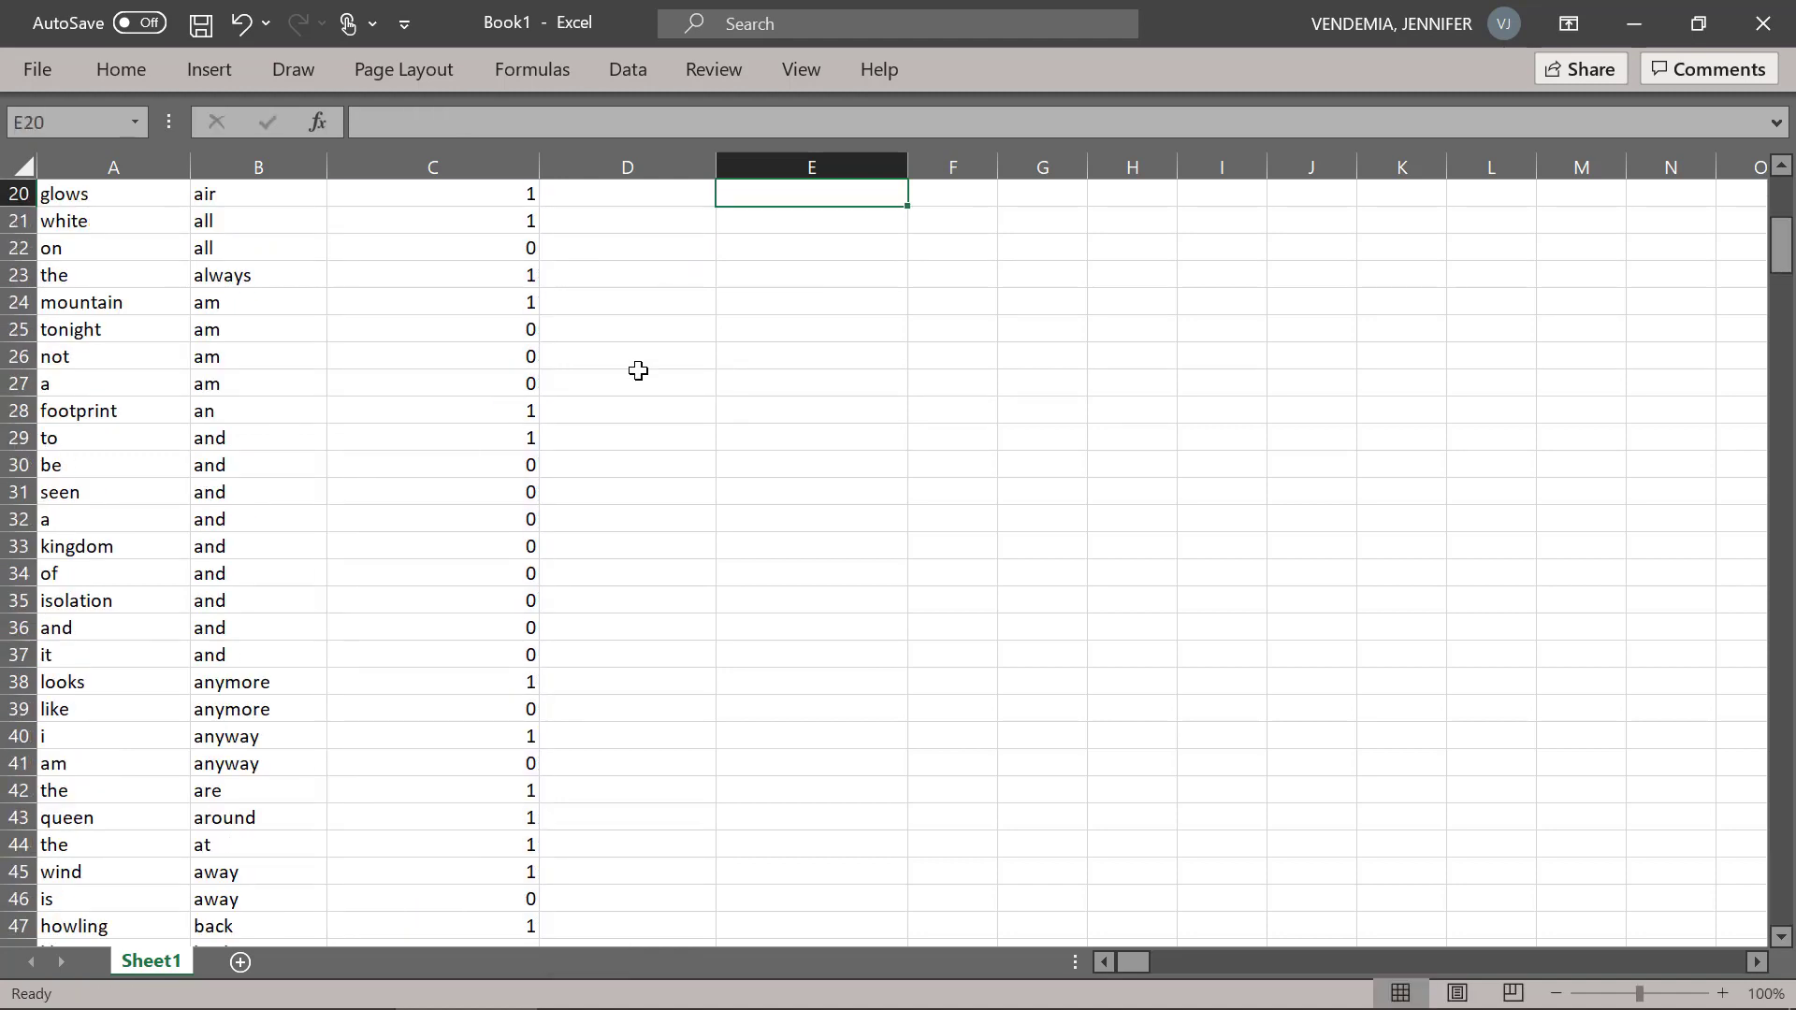
scroll(645, 365, up, 3)
click(849, 464)
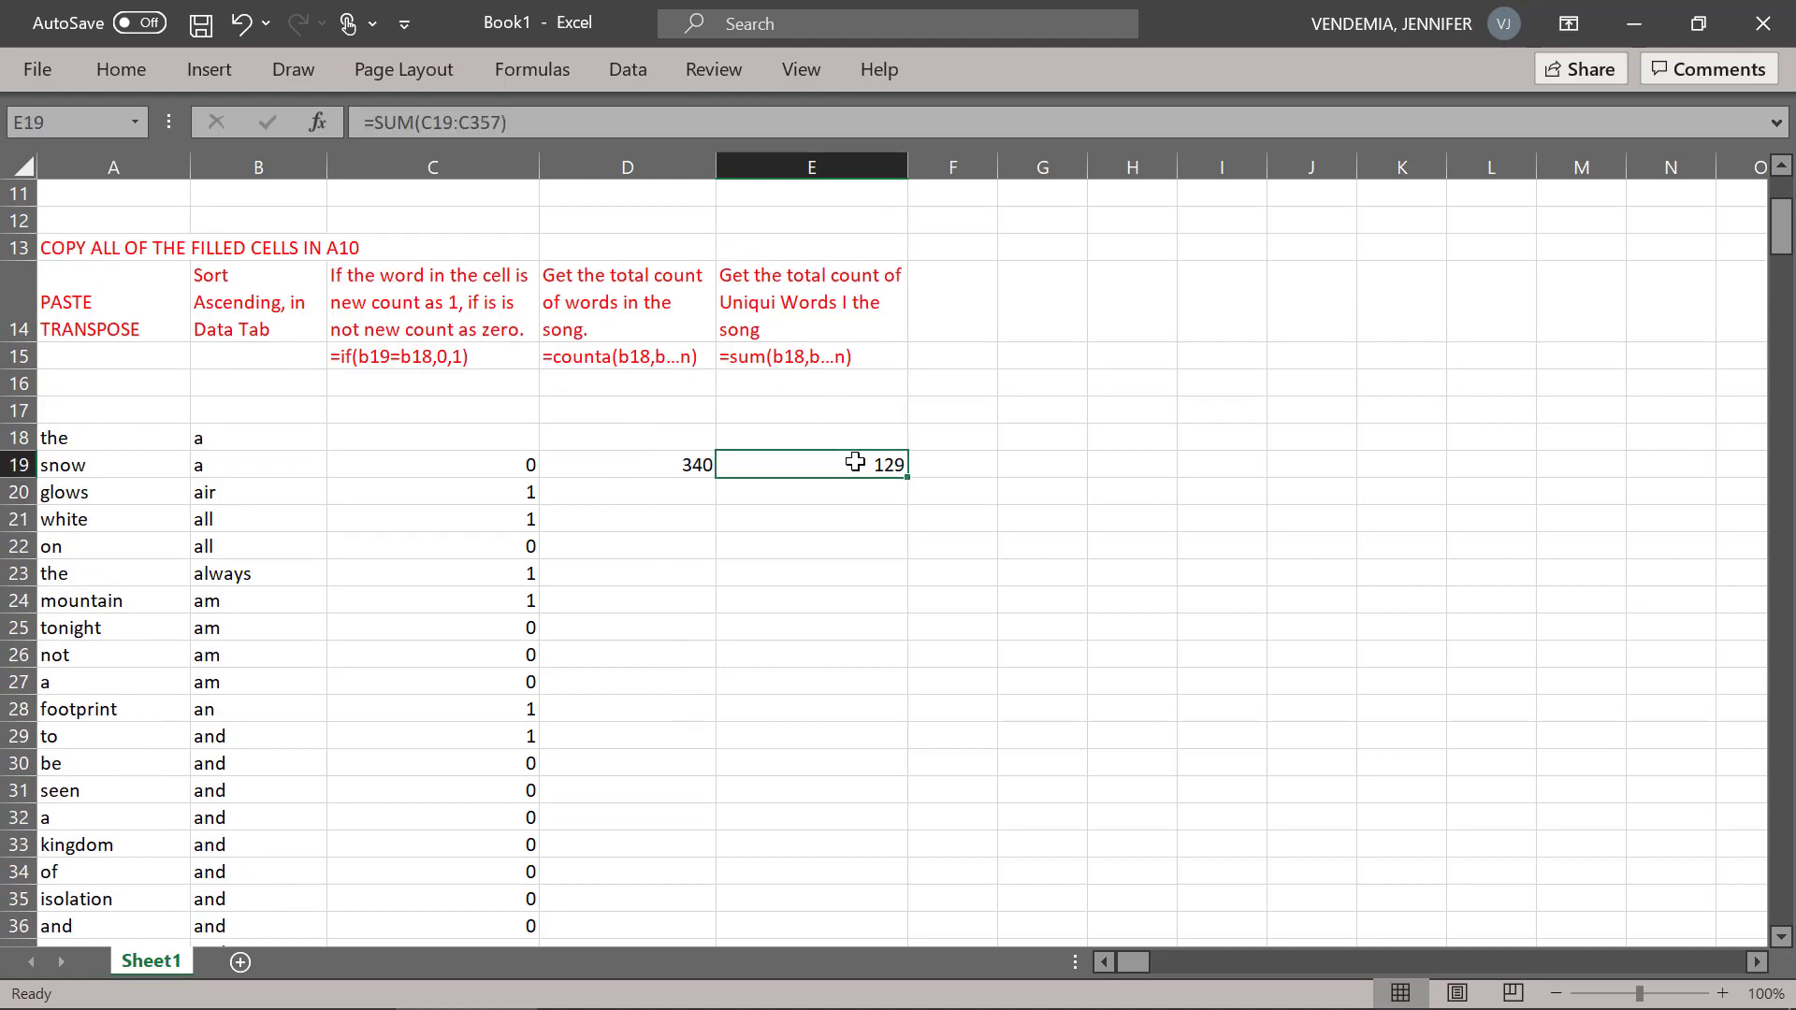
click(674, 466)
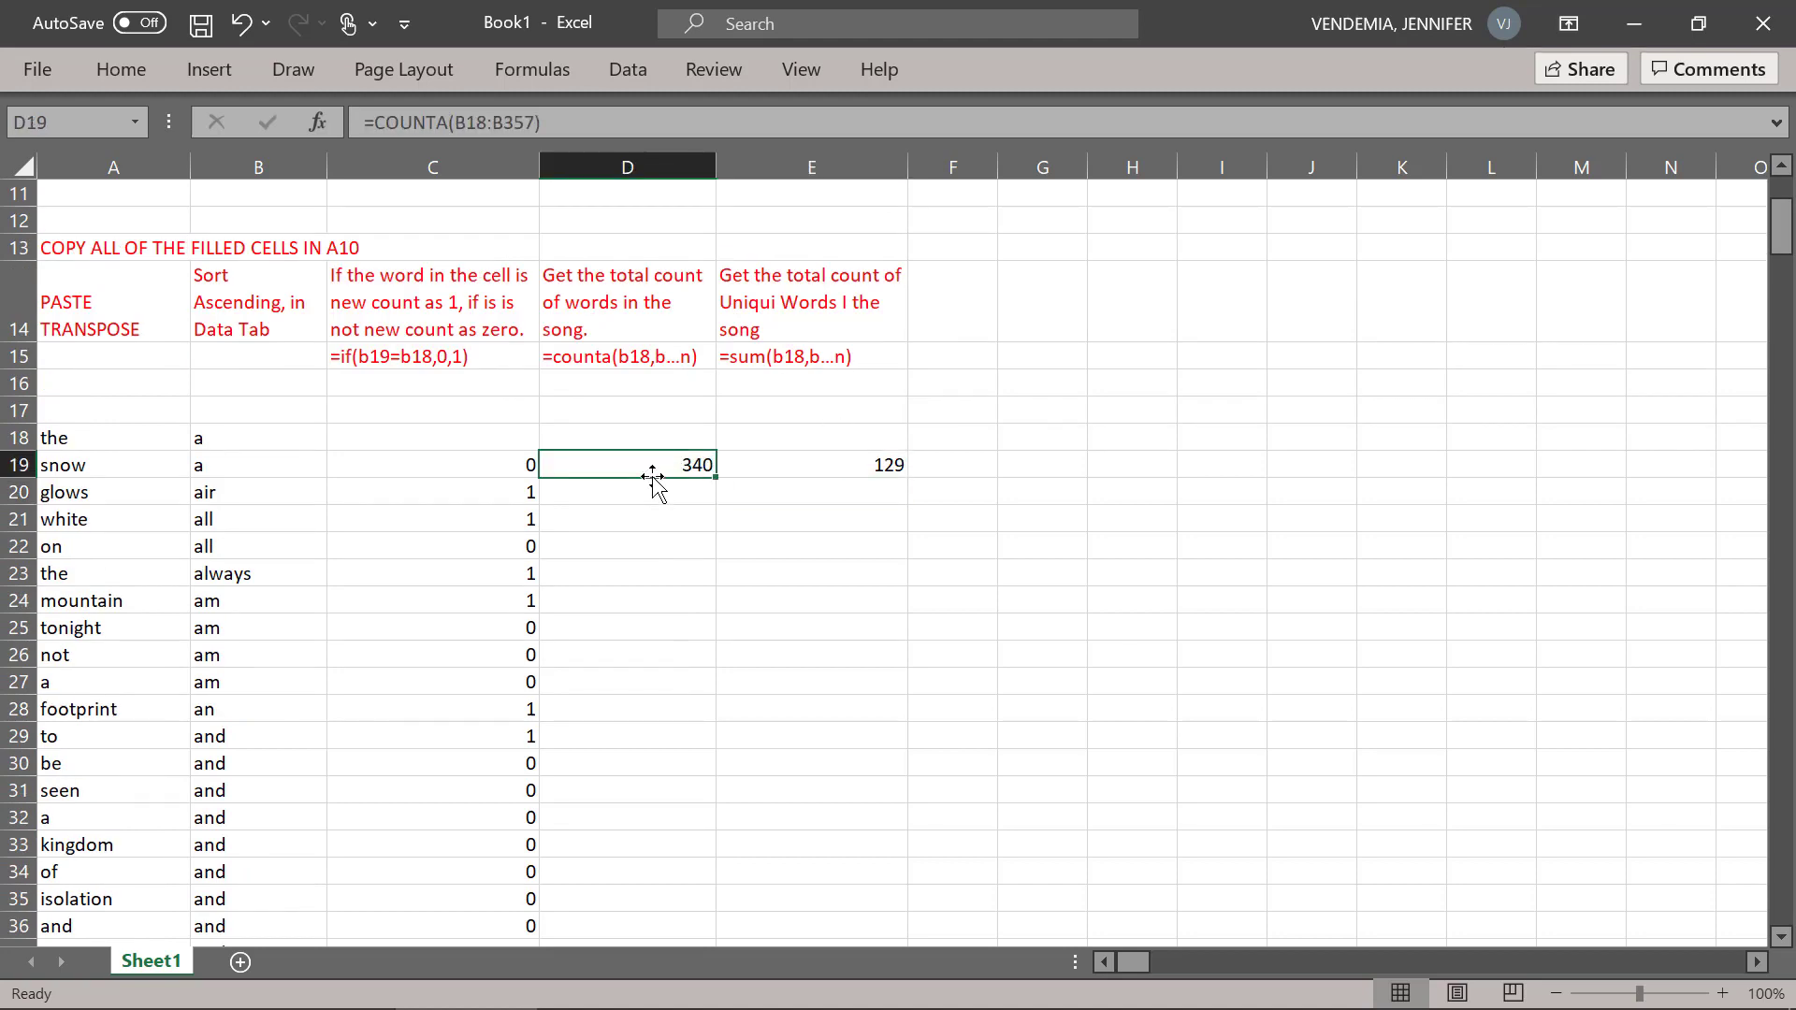
click(835, 469)
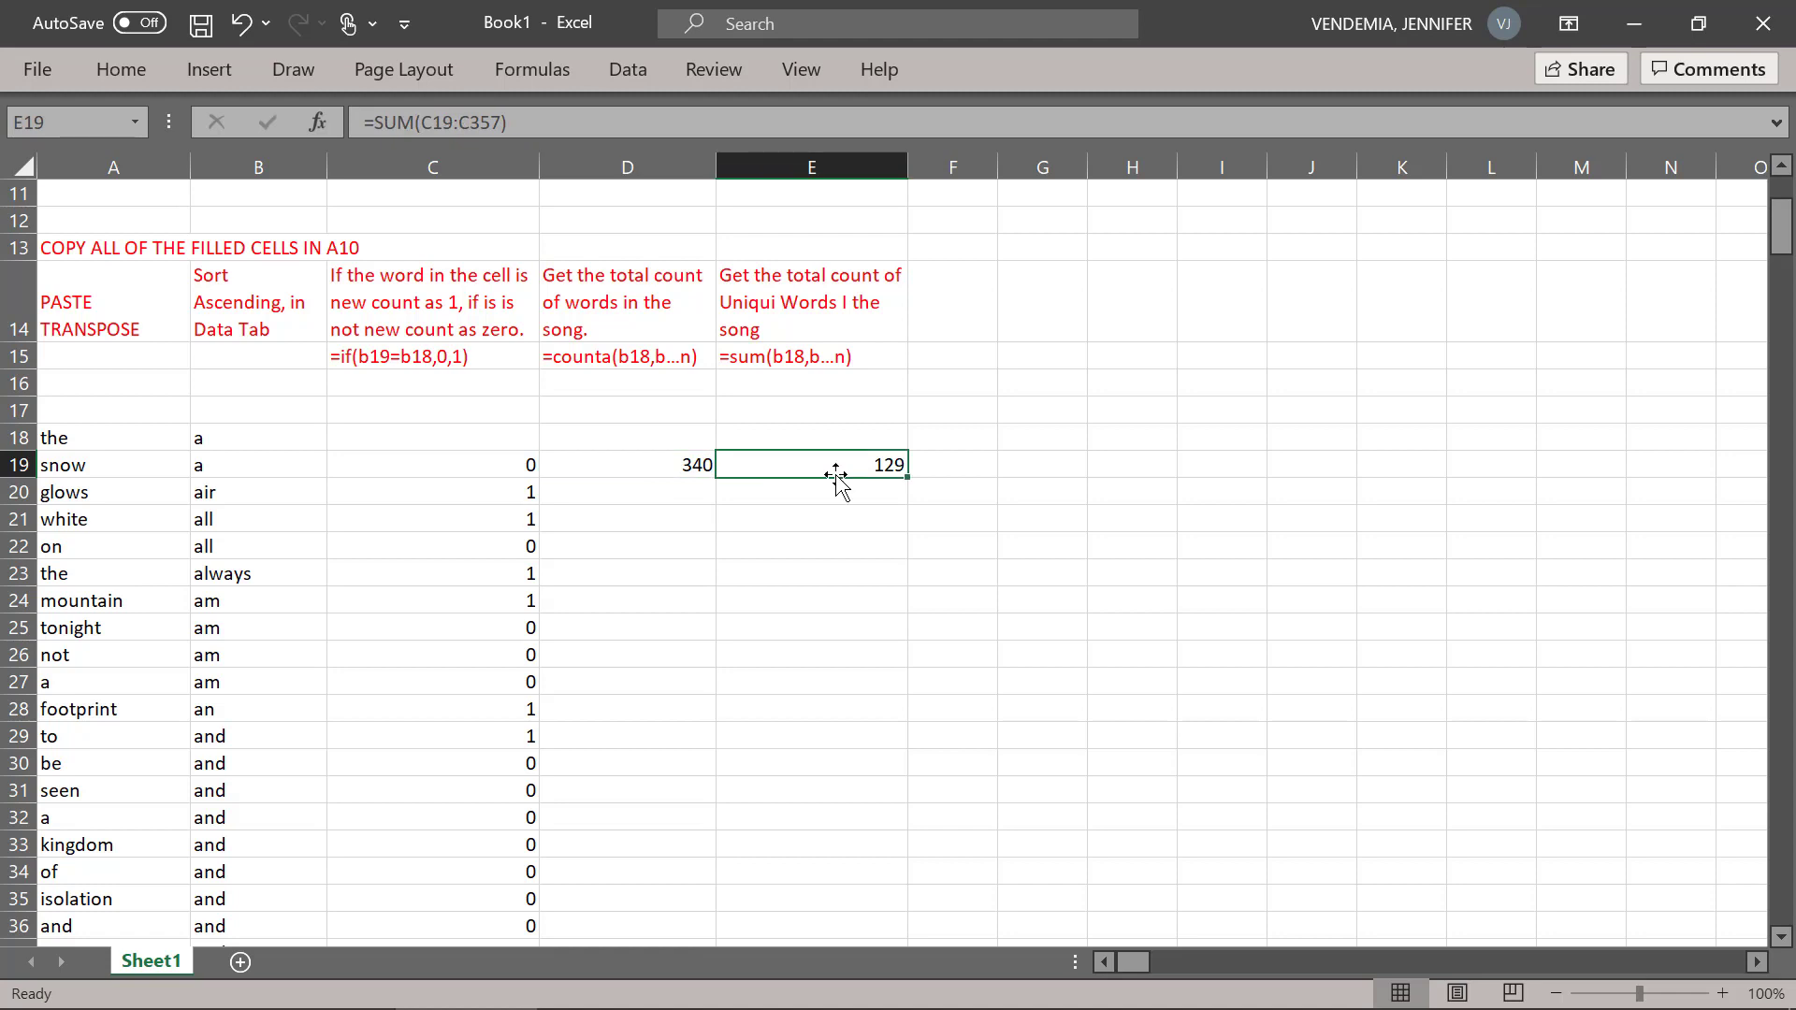
- Enter =(E19/D19)*100 in E21, giving a unique-word percentage of 37.94117647
click(771, 527)
text(=)
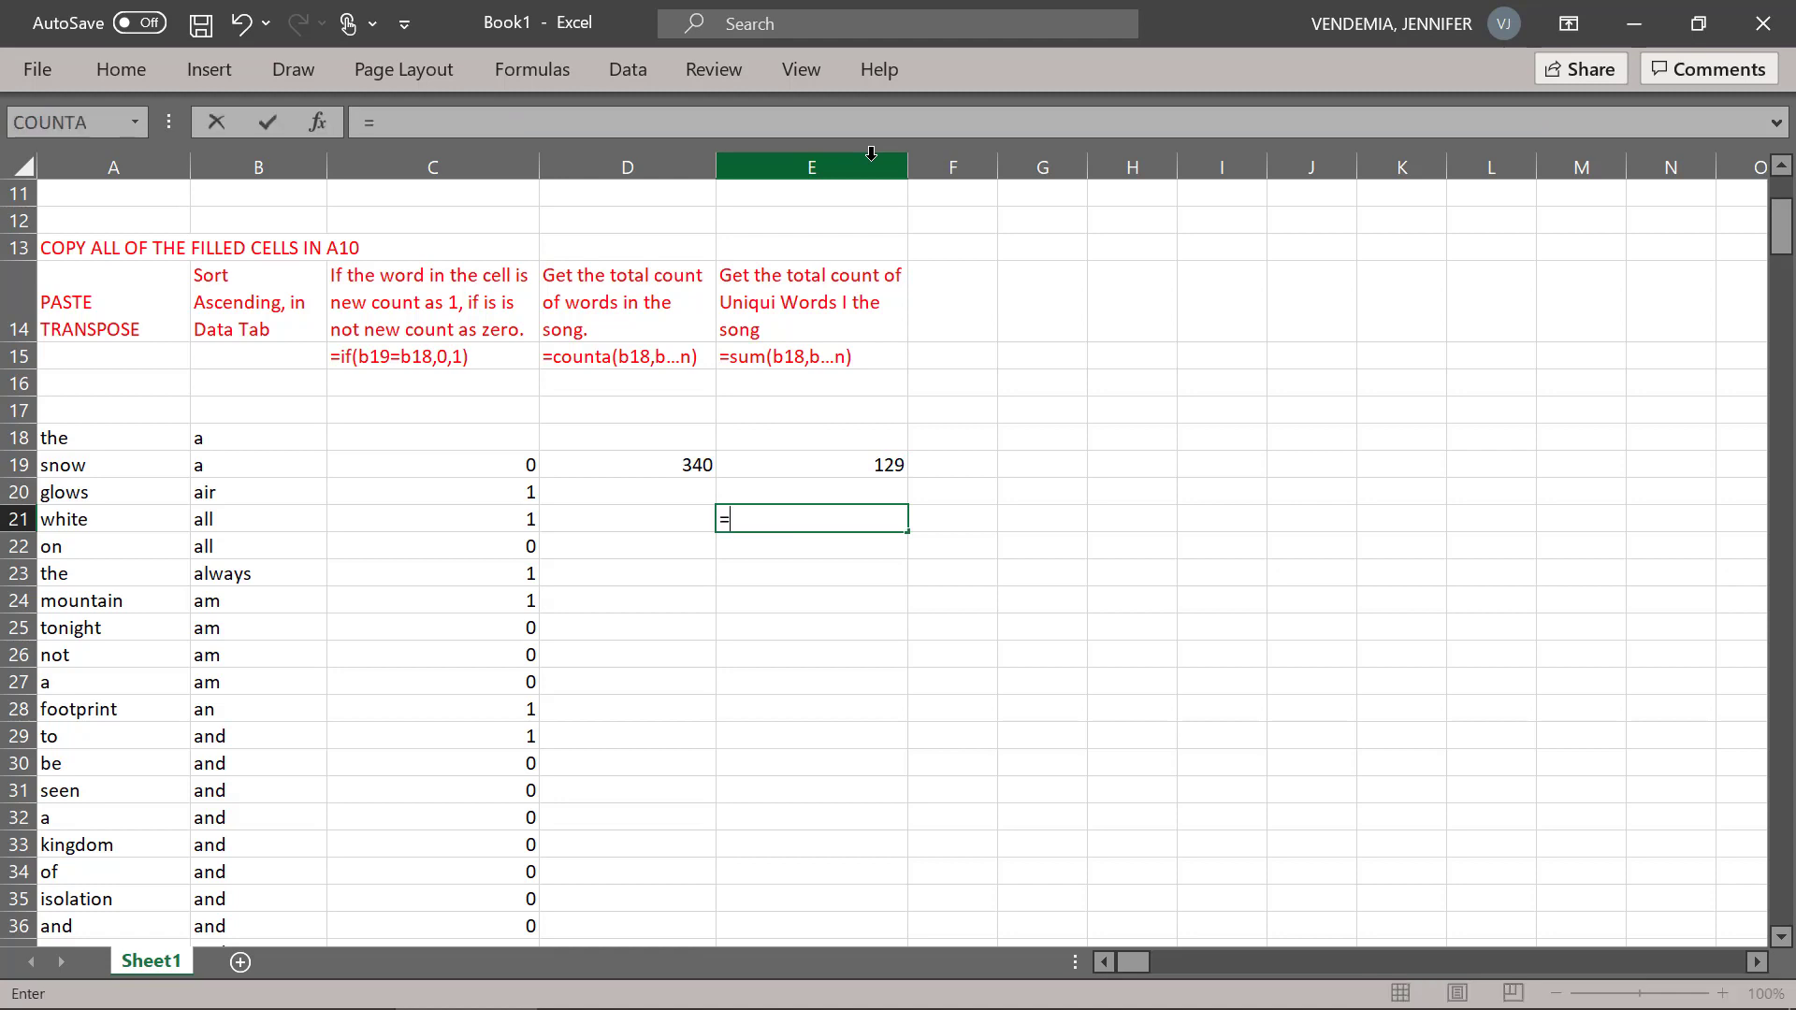
click(840, 465)
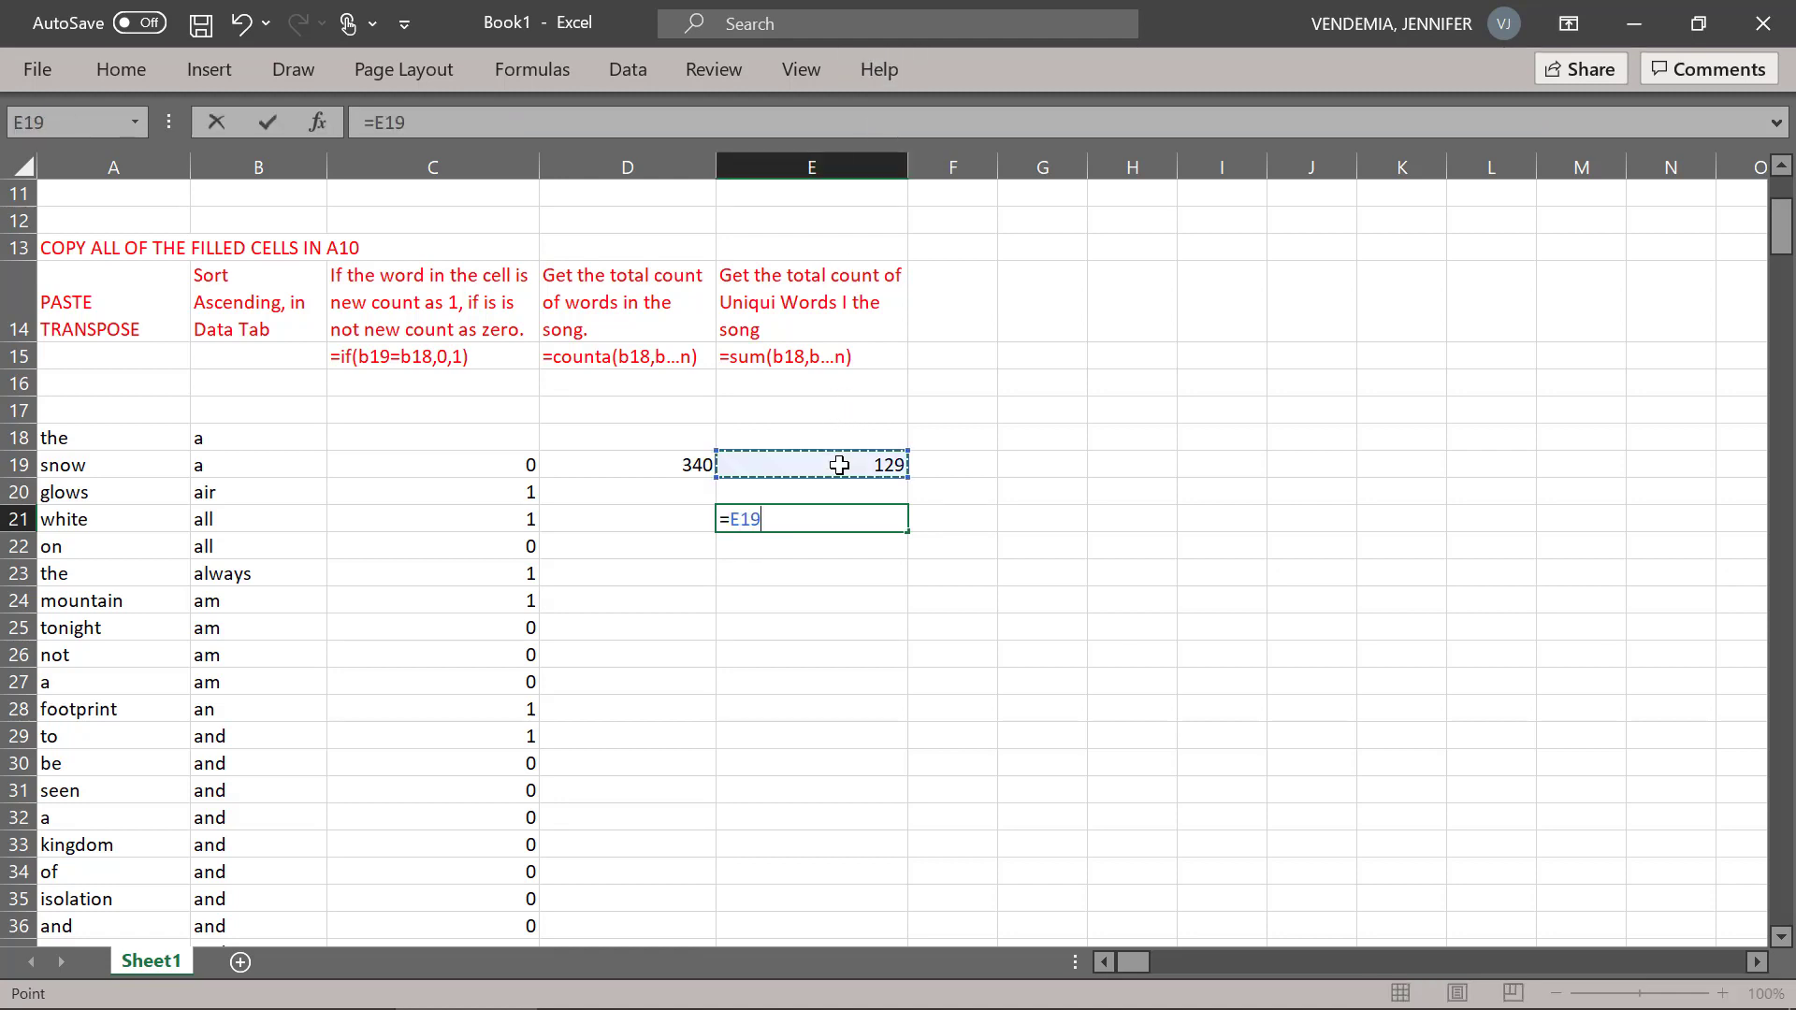
text(/)
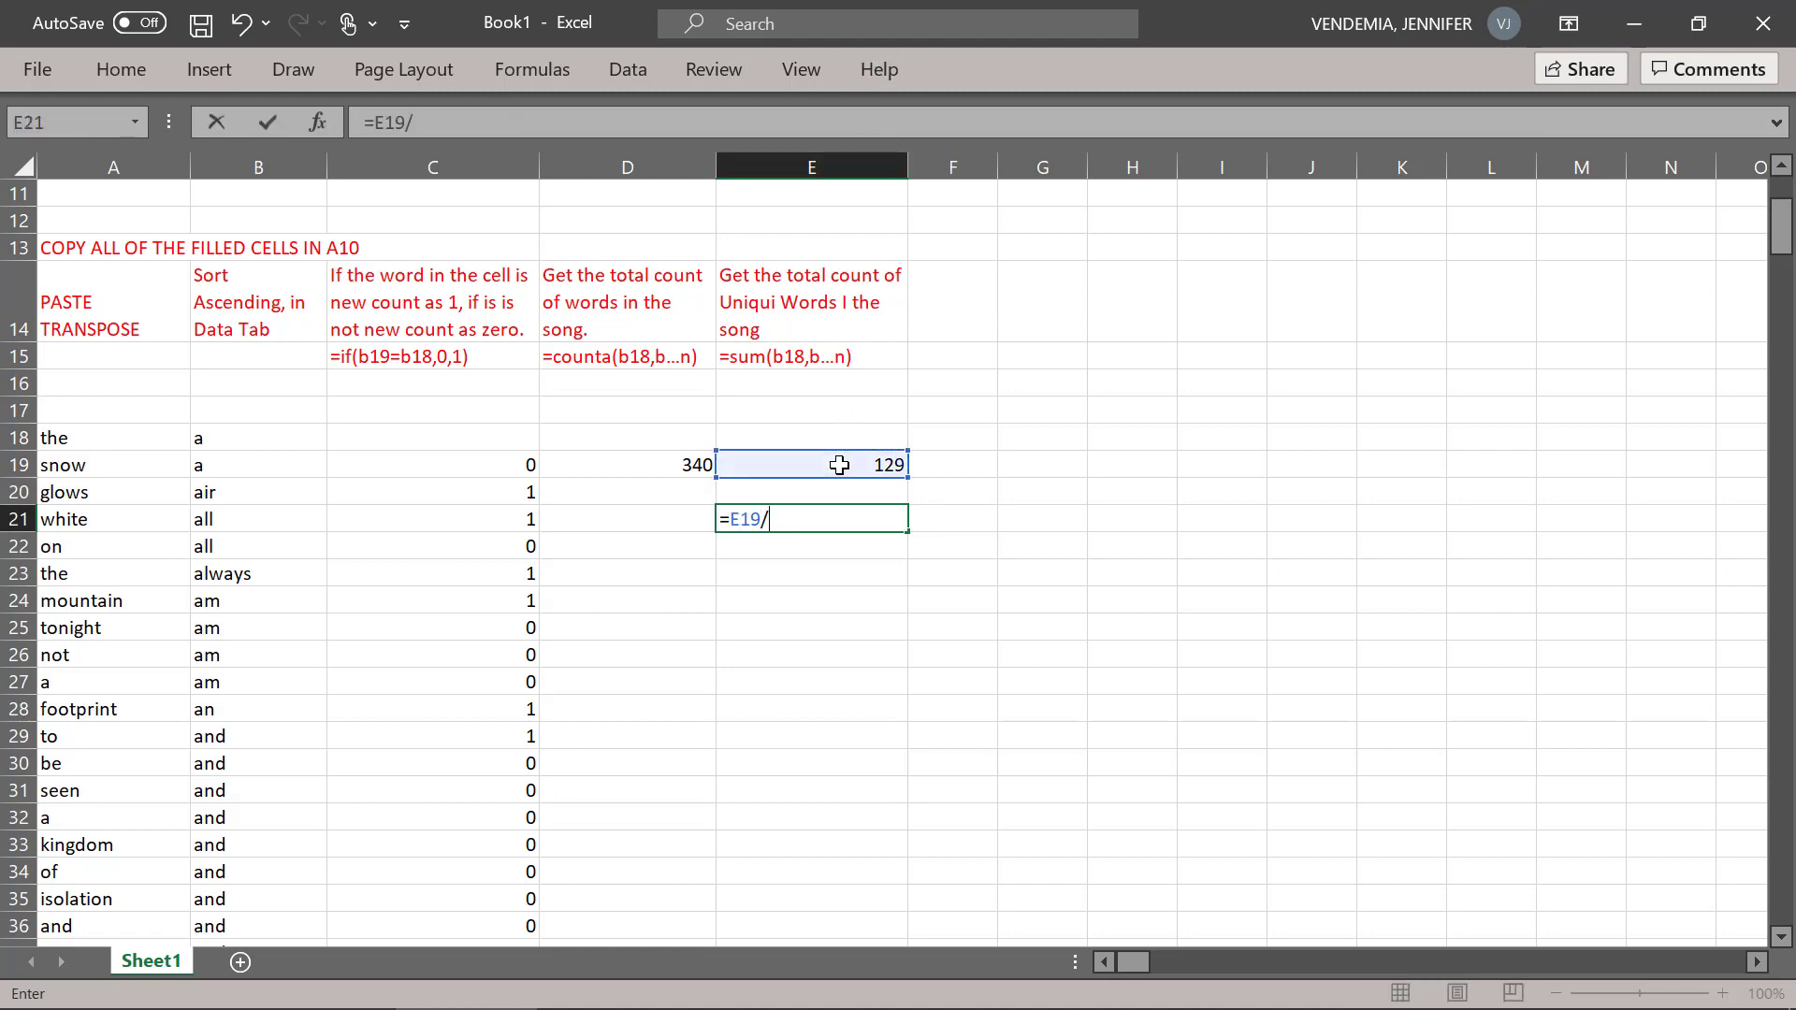
click(680, 461)
click(734, 518)
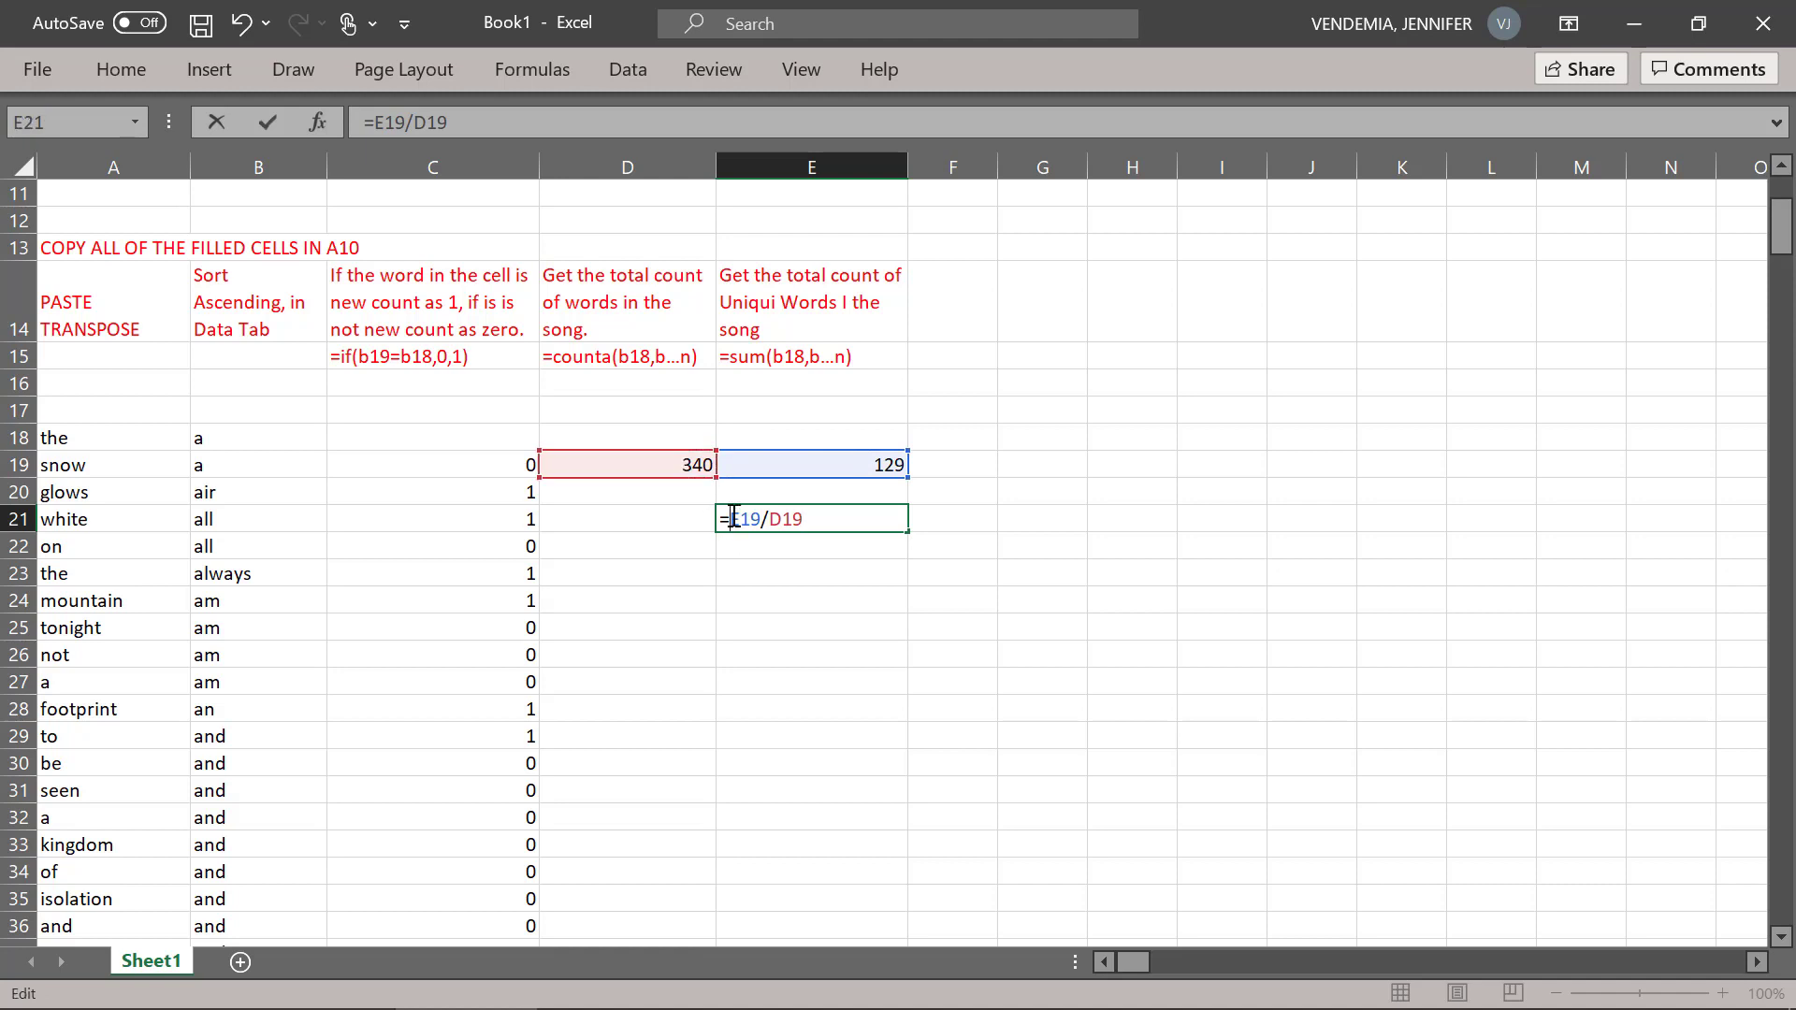
text(()
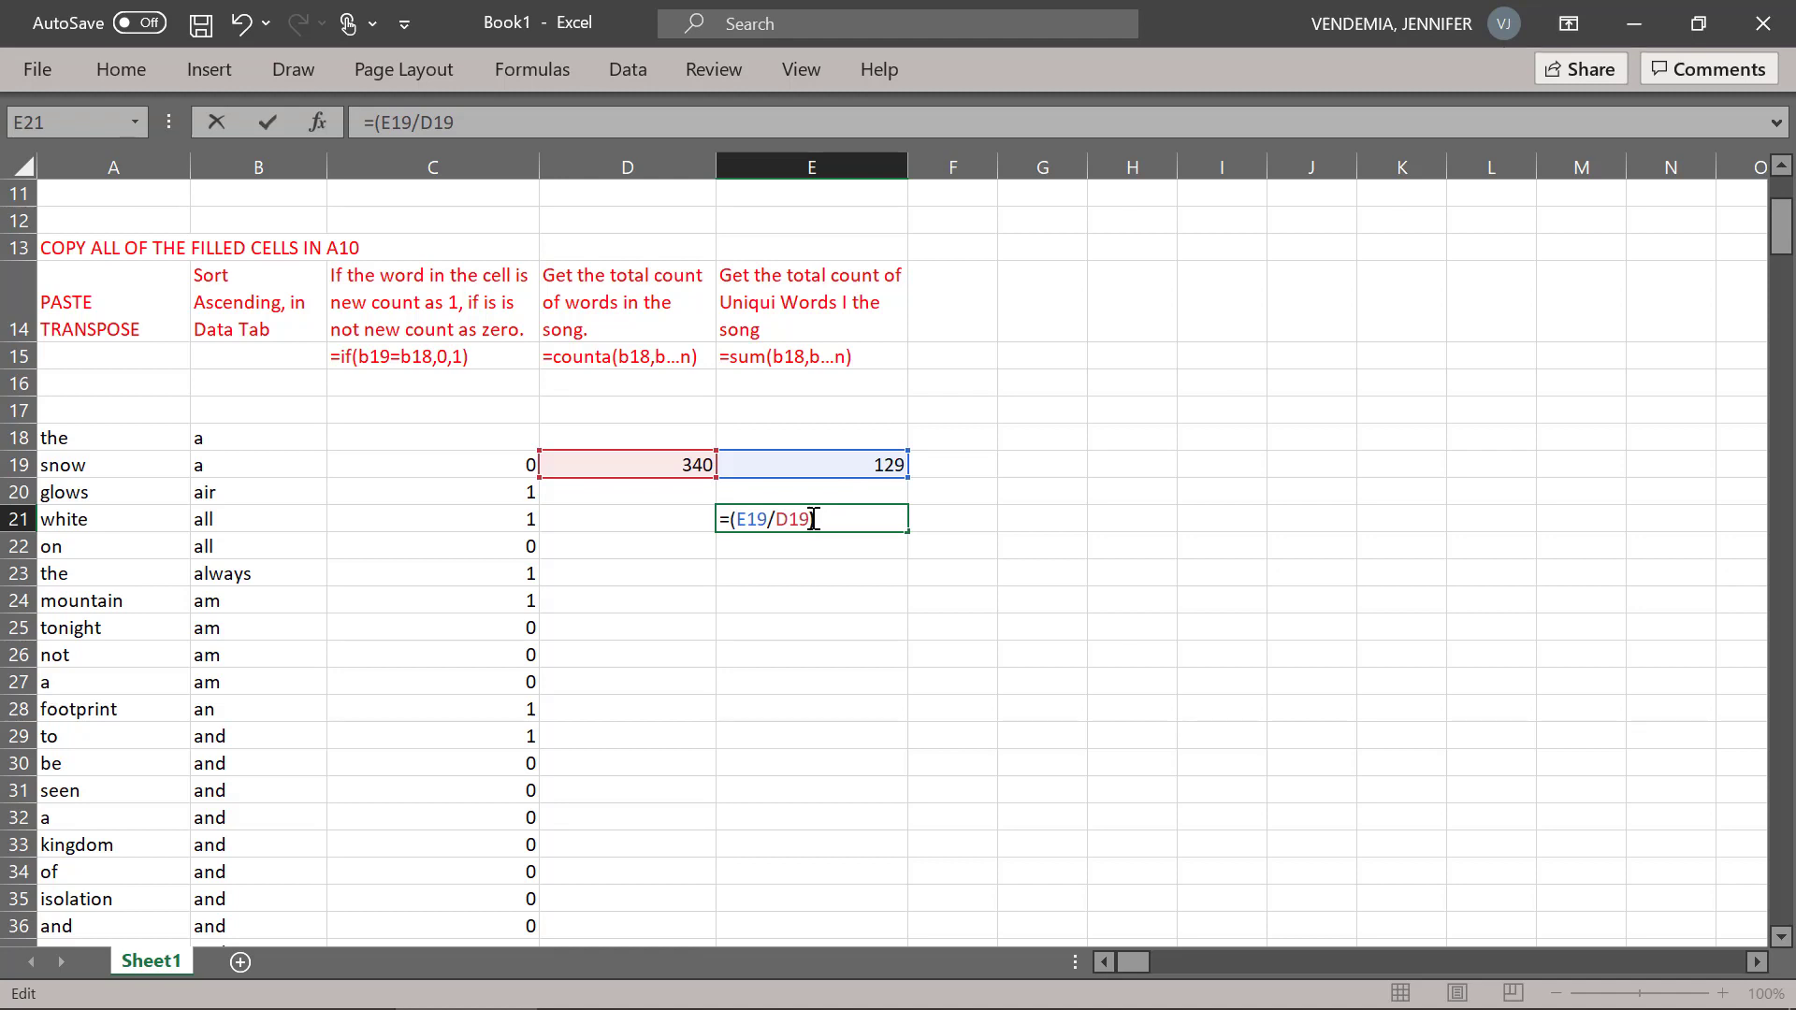
text()*100)
key(Return)
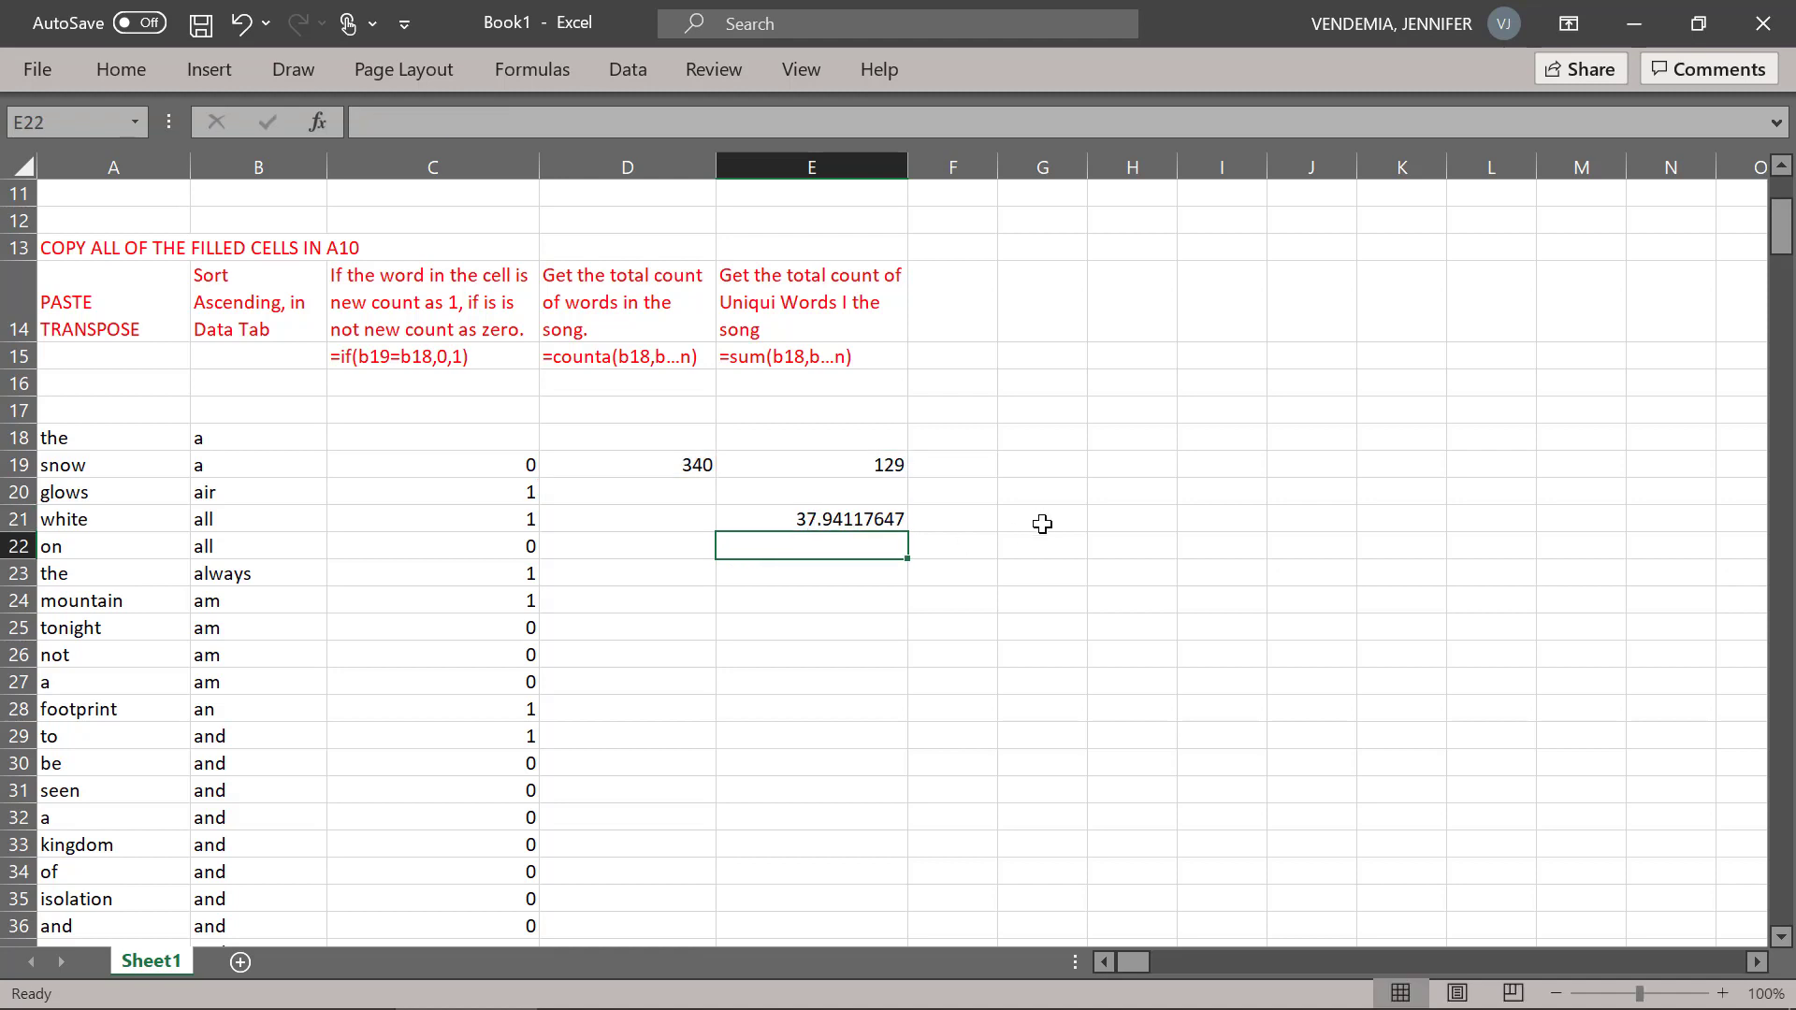